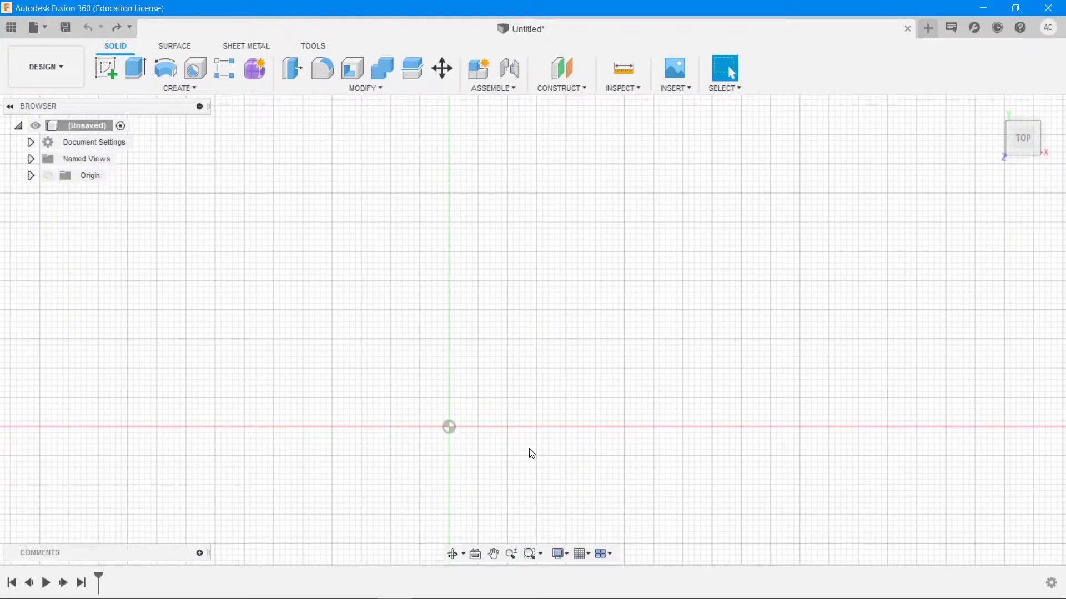
- Check the Pencil.png reference image in Photos twice, then return to the Fusion 360 design
key("alt+Tab")
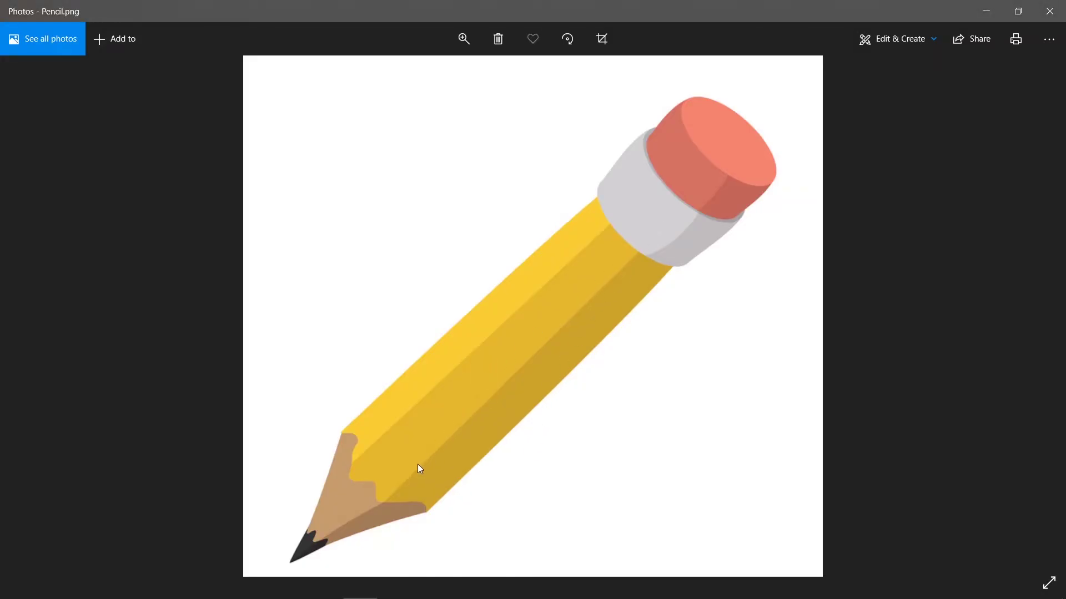
key("alt+Tab")
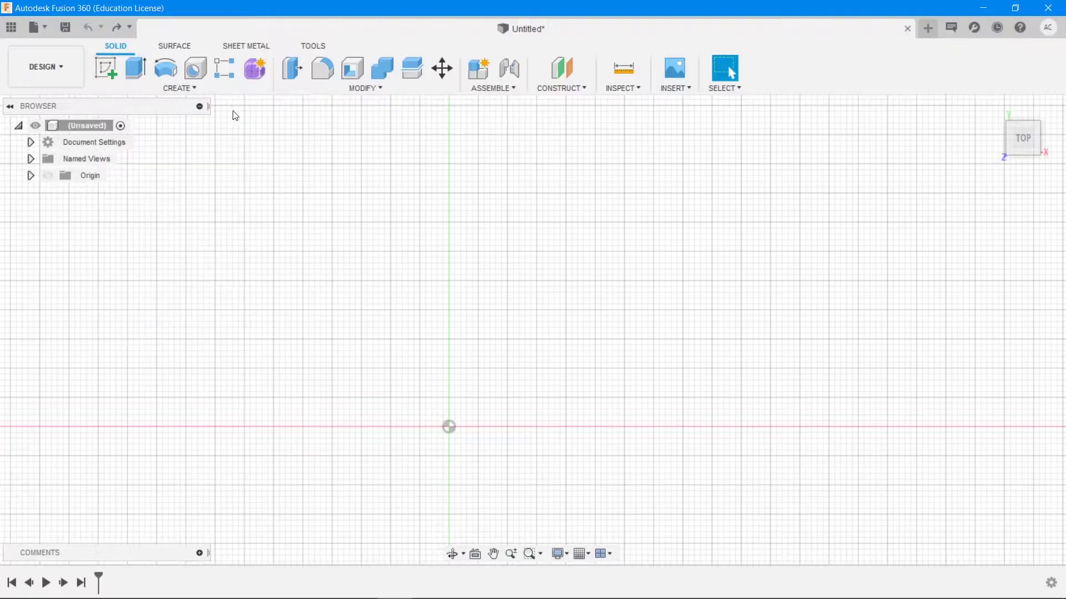
key("alt+Tab")
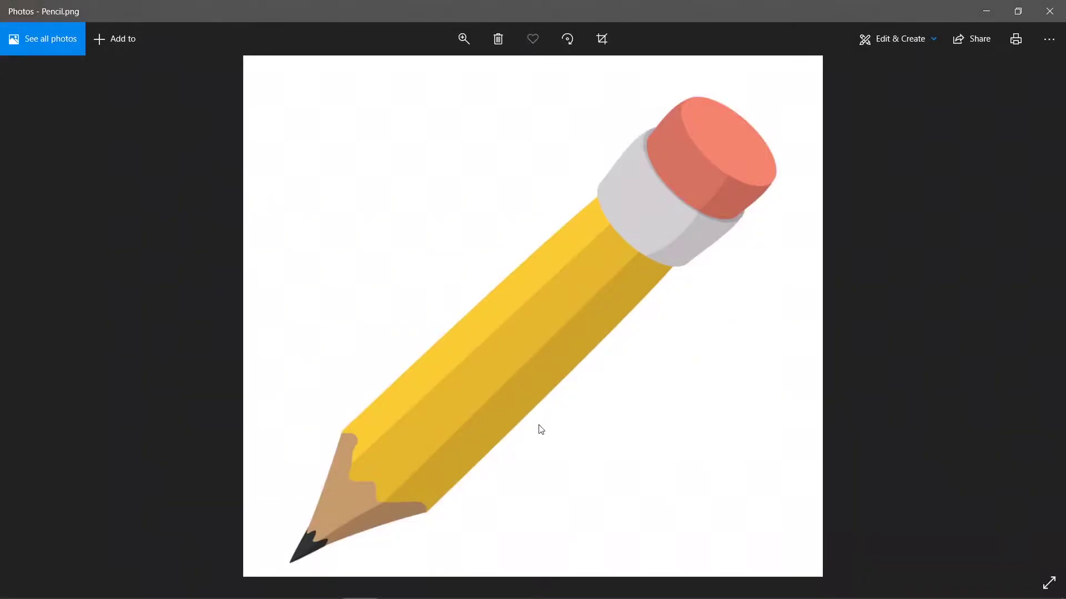
key("alt+Tab")
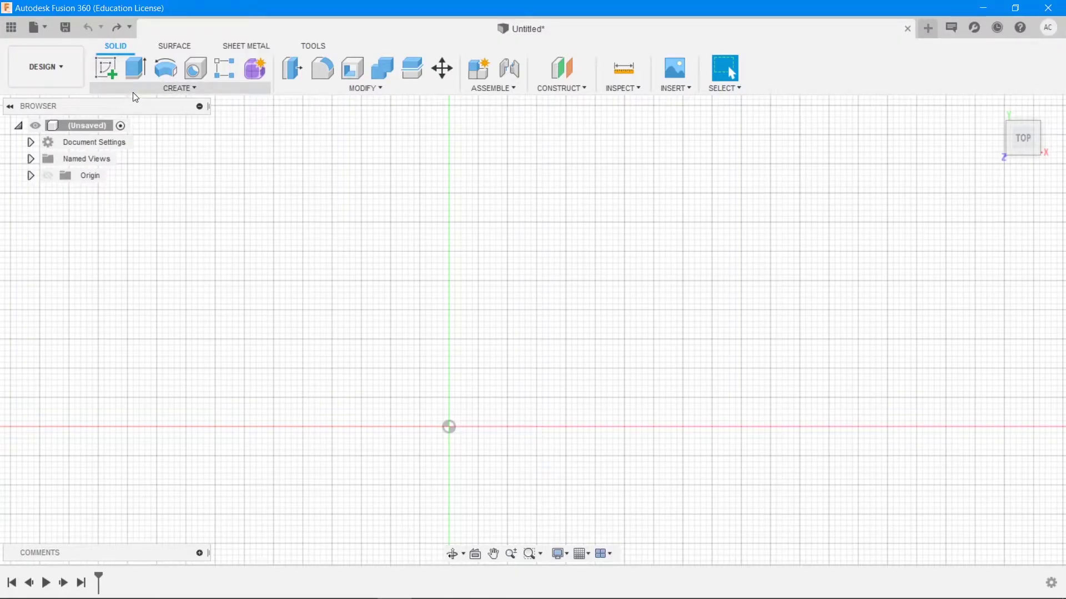
- Start a new sketch on the XY origin plane
left_click(106, 67)
left_click(490, 387)
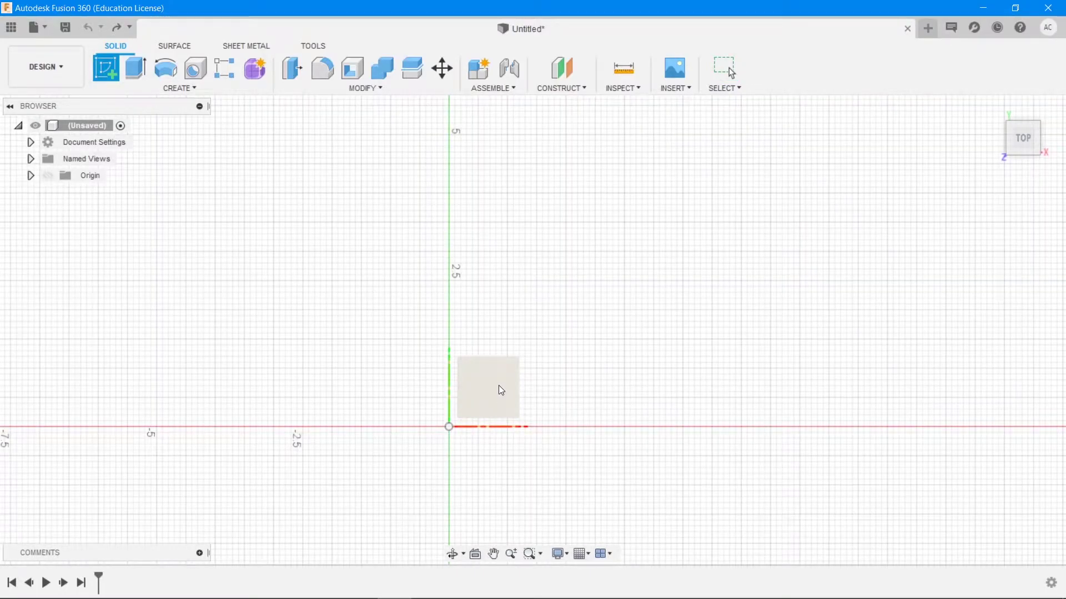
left_click(498, 385)
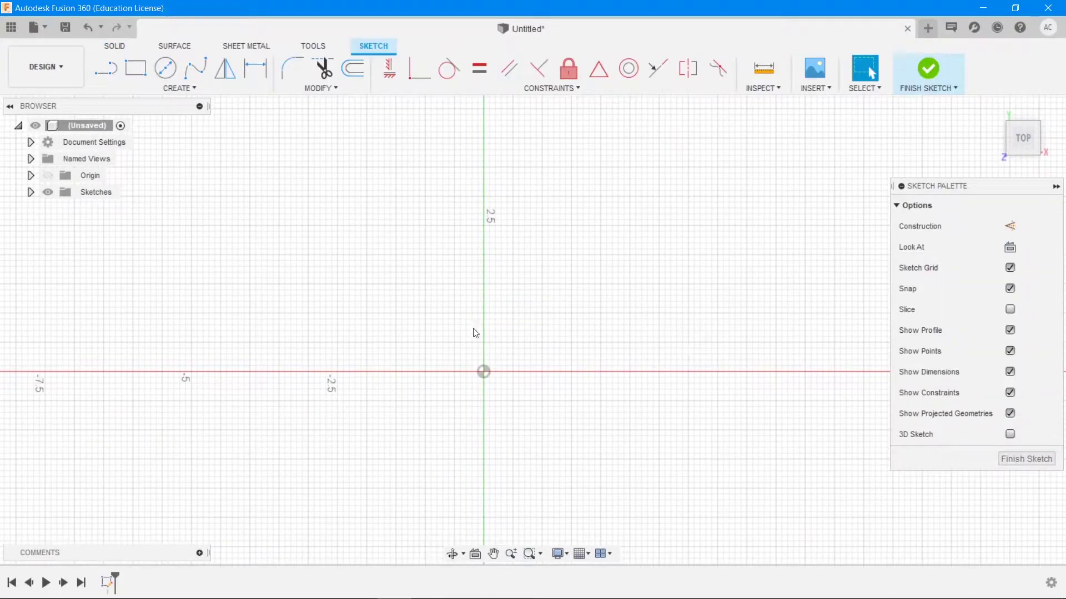
- Draw a six-sided circumscribed polygon of 5 mm radius centred on the origin
left_click(163, 91)
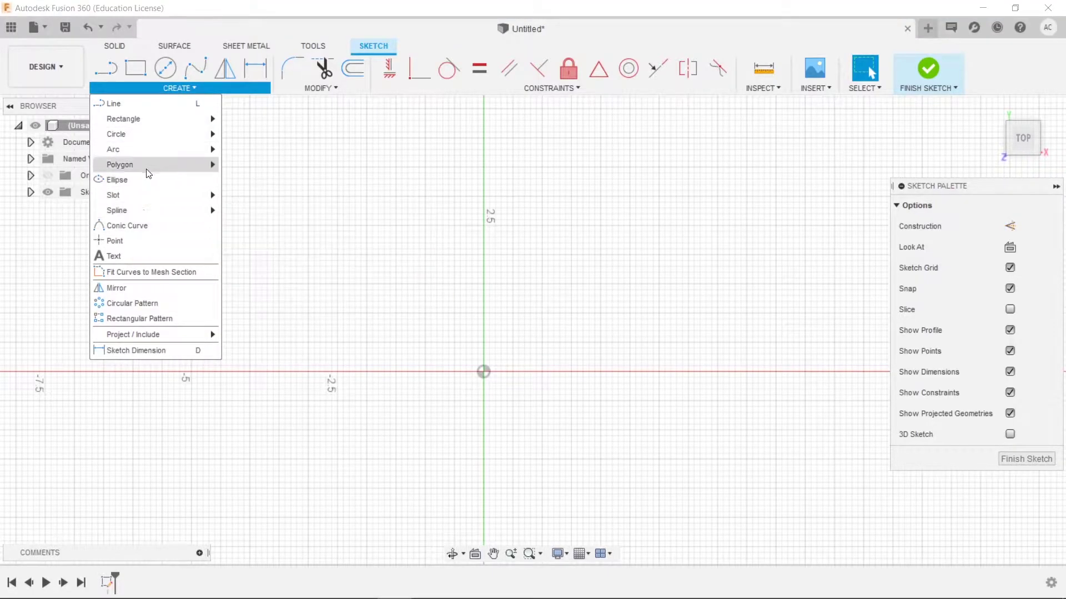
mouse_move(160, 170)
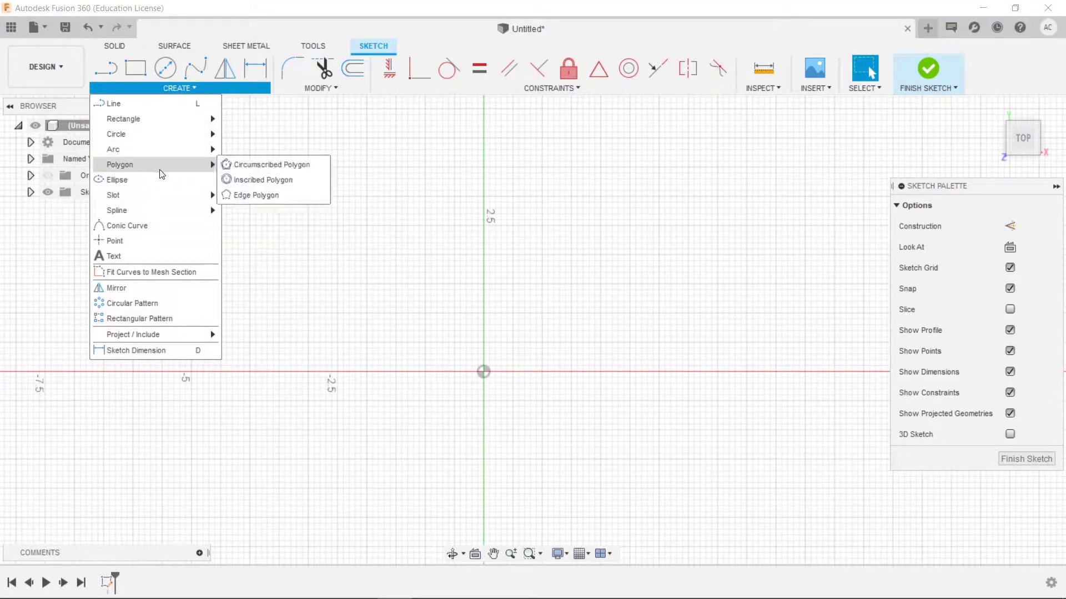
left_click(264, 165)
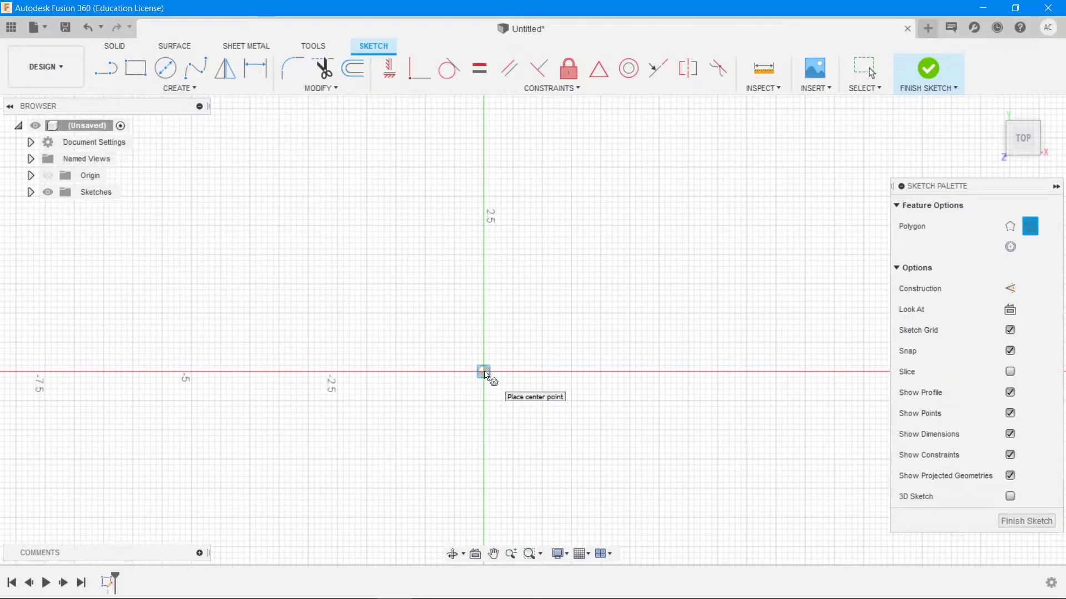
left_click(484, 372)
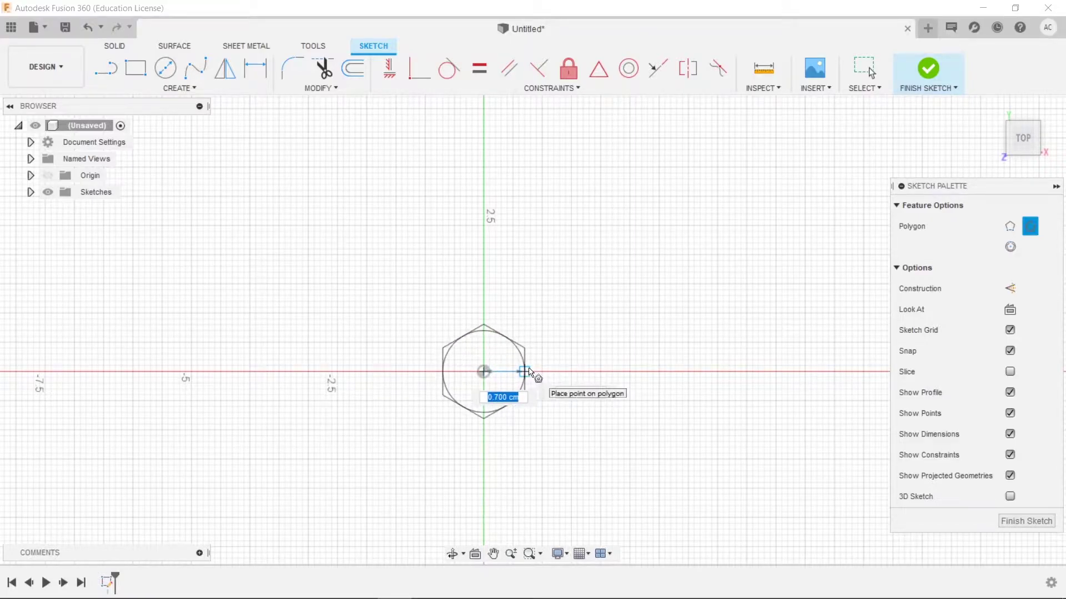
type("5 mm")
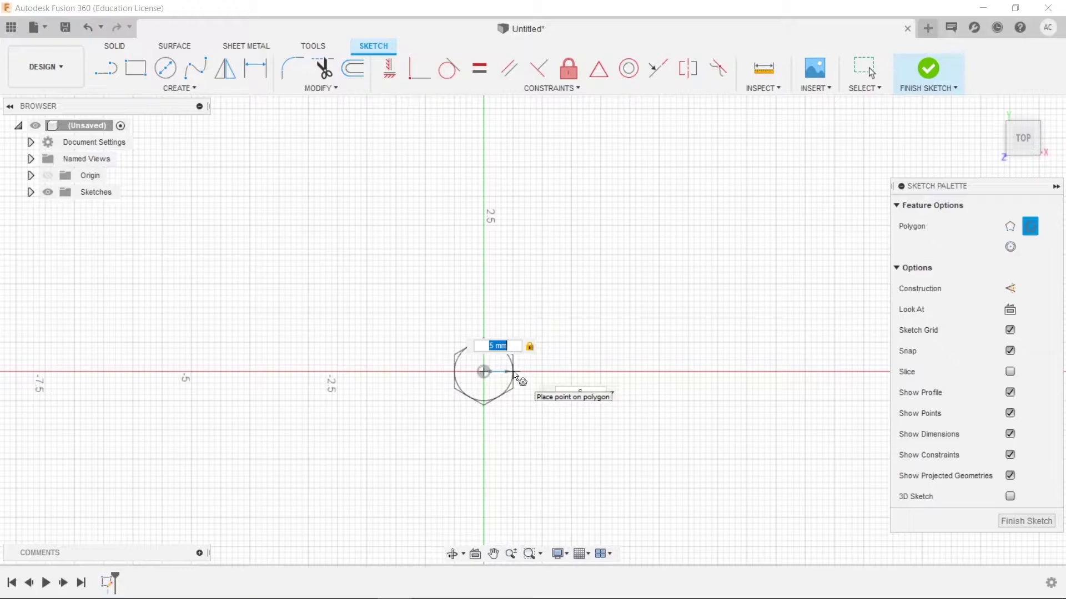
key("Tab")
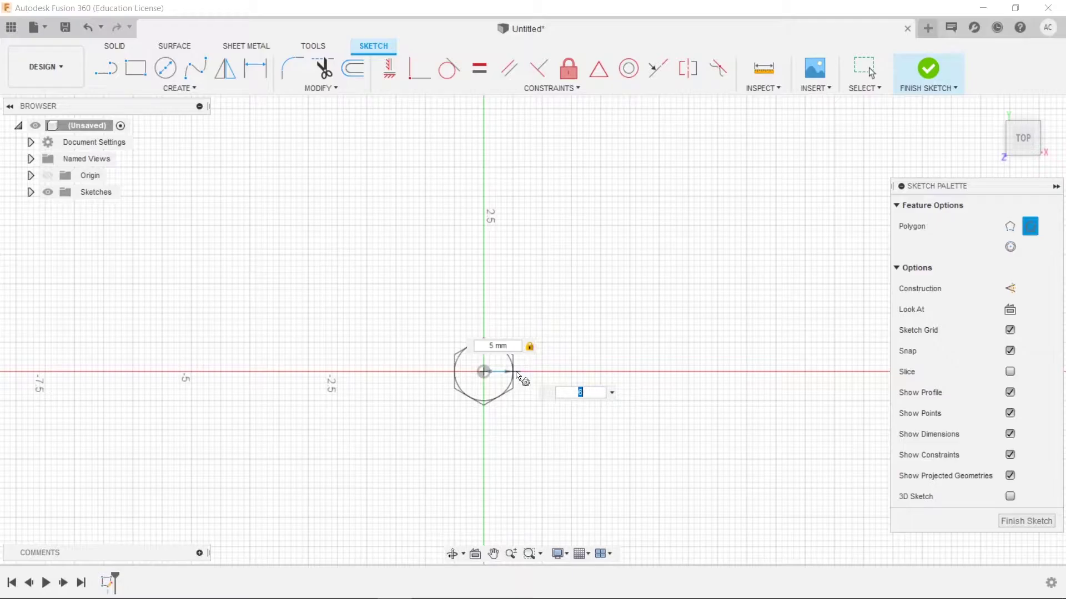
key("Return")
key("Escape")
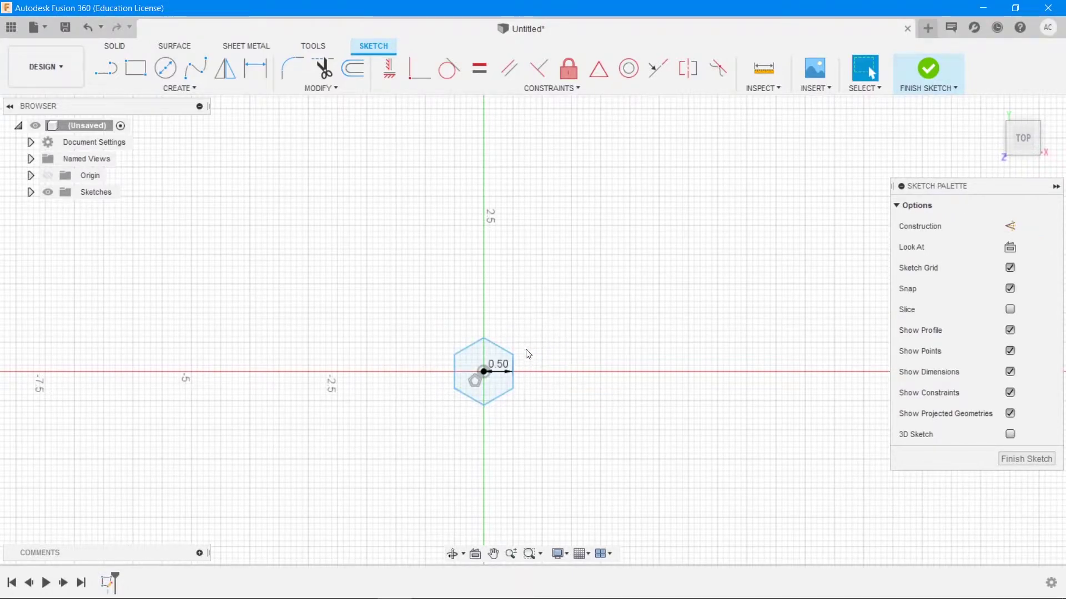
- Extrude the hexagon profile 4 cm upward as a new body, viewed at an angle
left_click(115, 45)
left_click(136, 69)
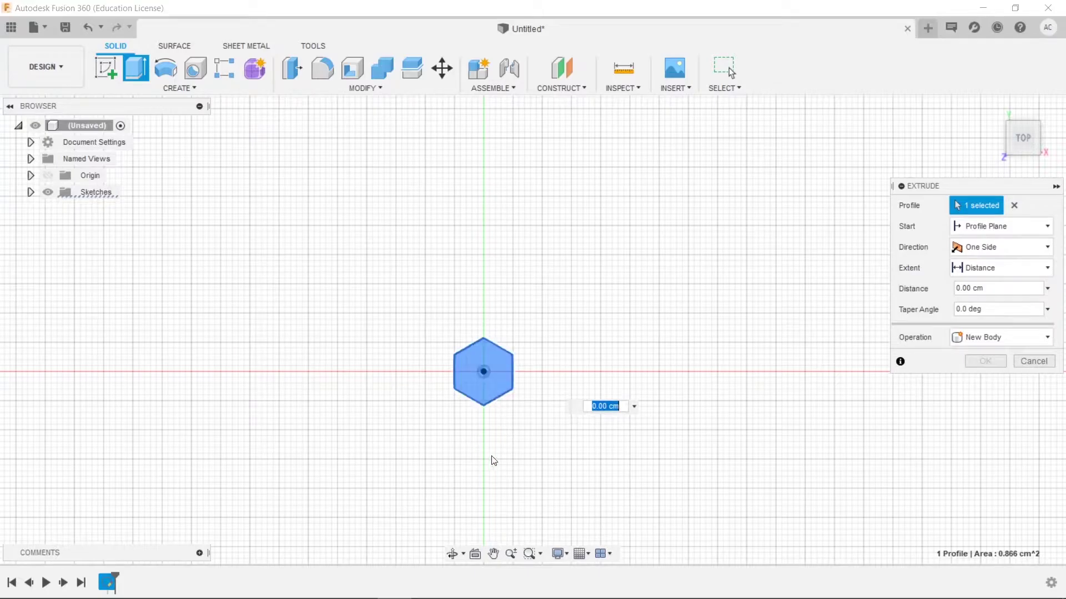
mouse_move(1017, 151)
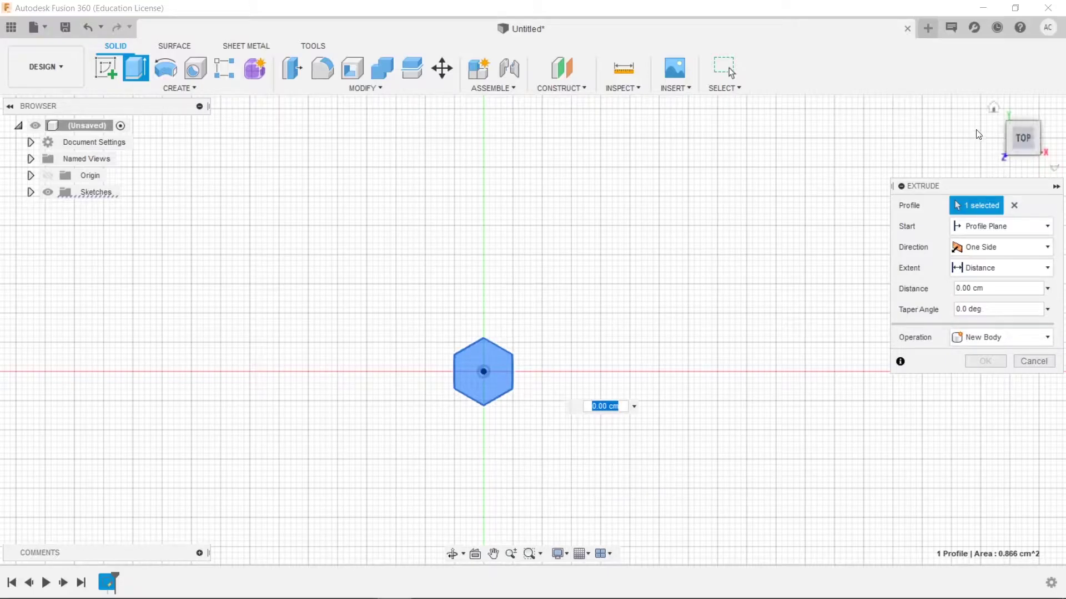
left_click(1023, 133)
left_click_drag(1023, 134, 773, 264)
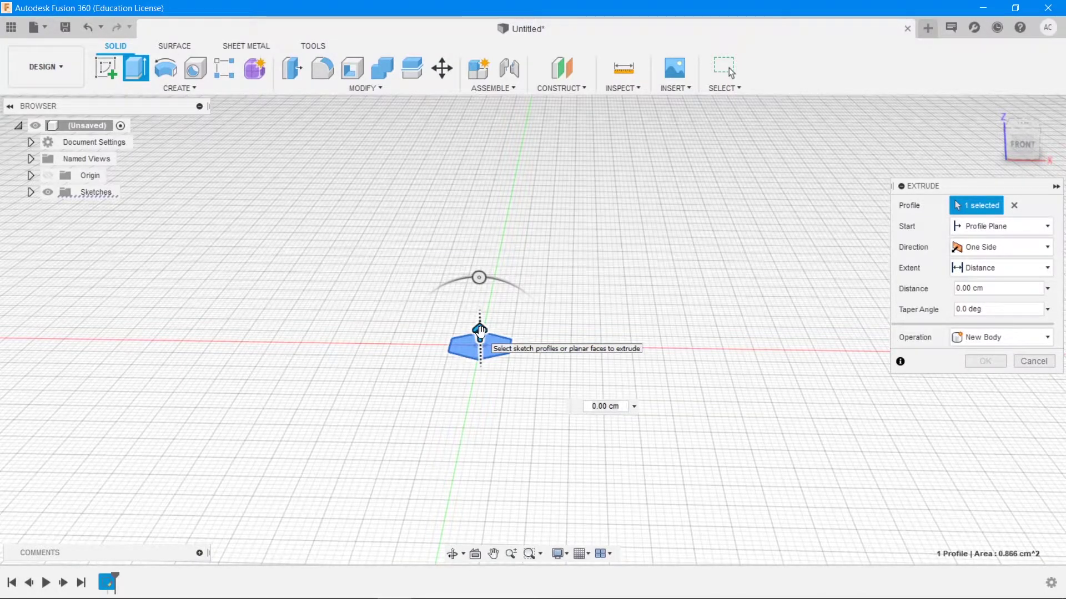
left_click_drag(480, 332, 480, 83)
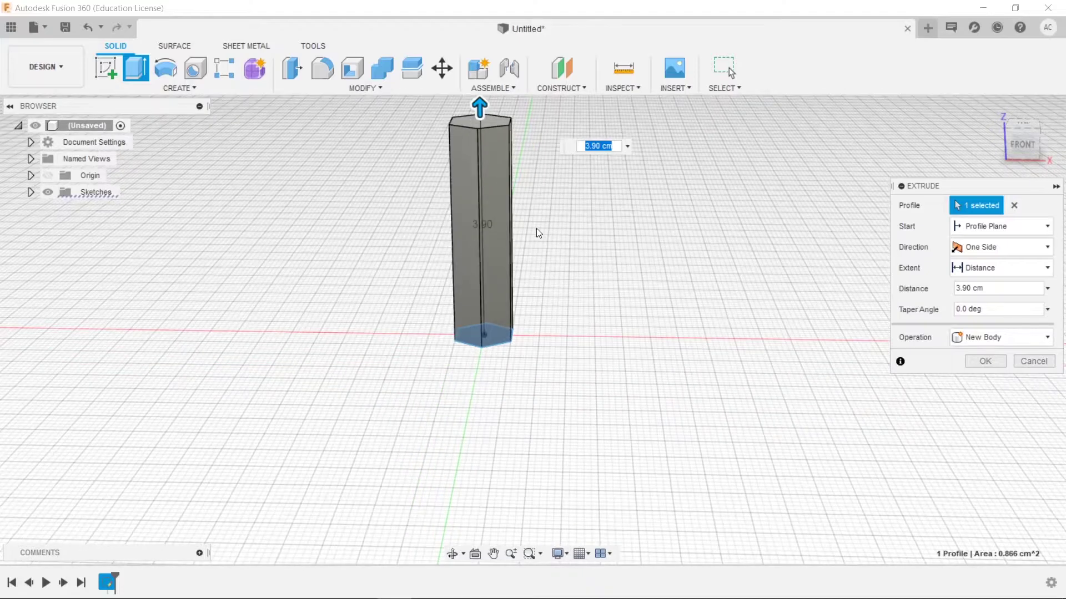
type("4")
key("Tab")
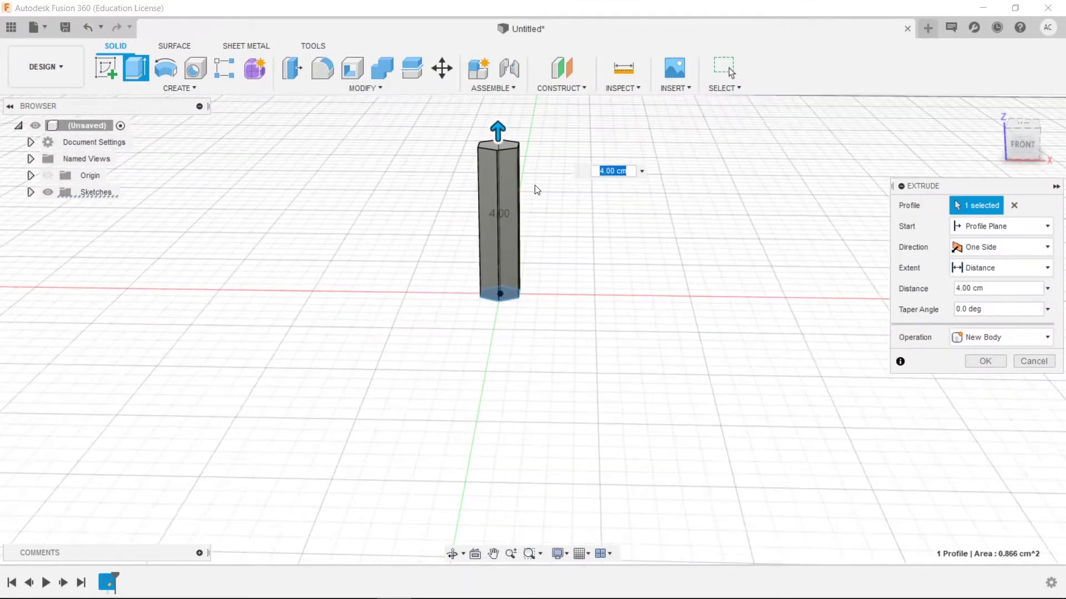
- Compare the extrusion against the Pencil.png reference before returning to Fusion 360
scroll(537, 190, "down", 1)
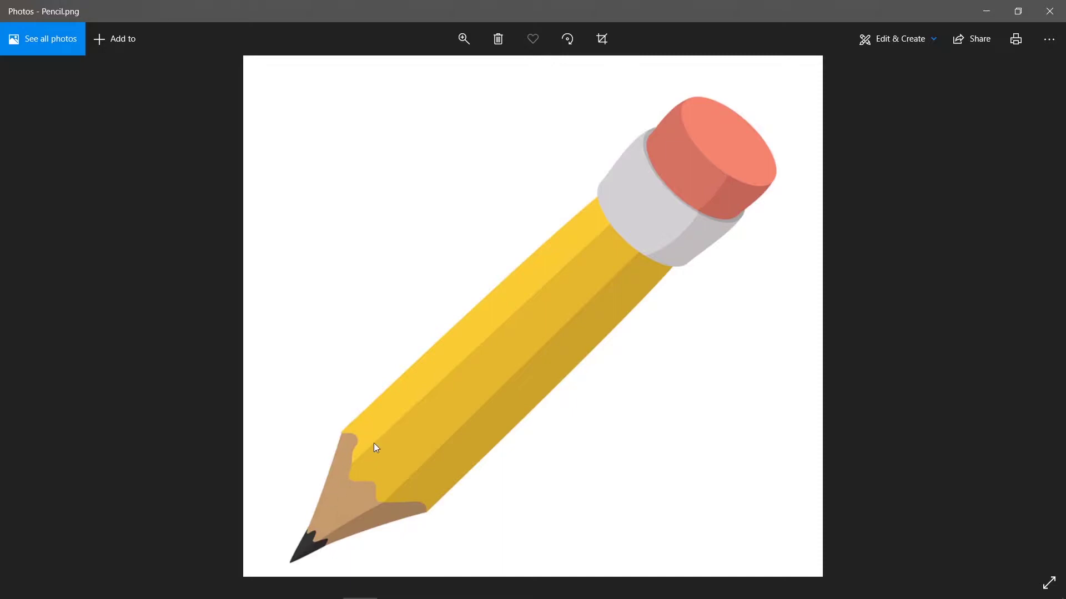
key("alt+Tab")
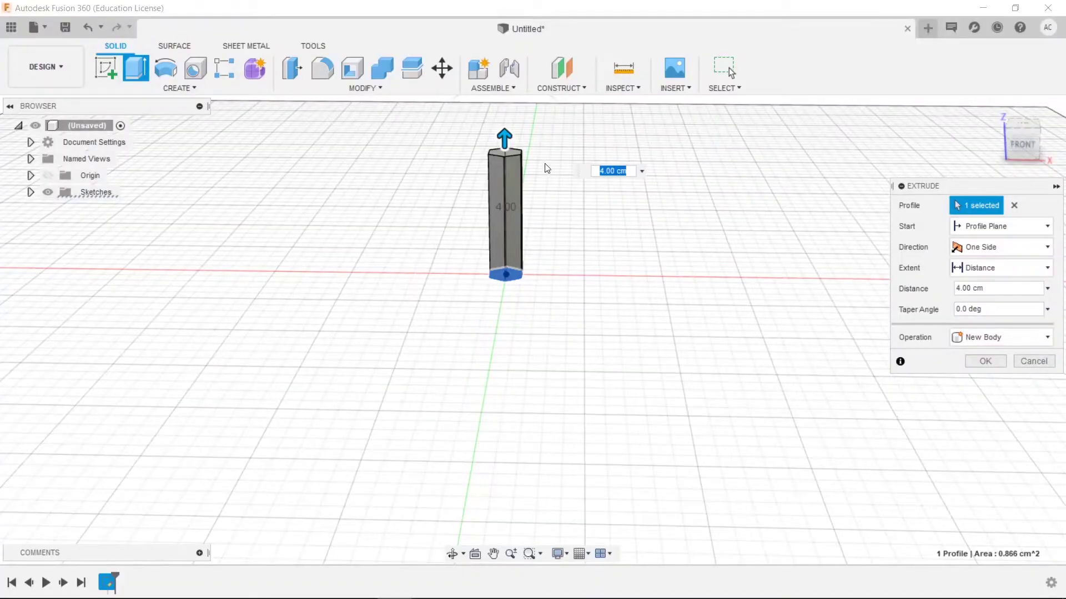
key("alt+Tab")
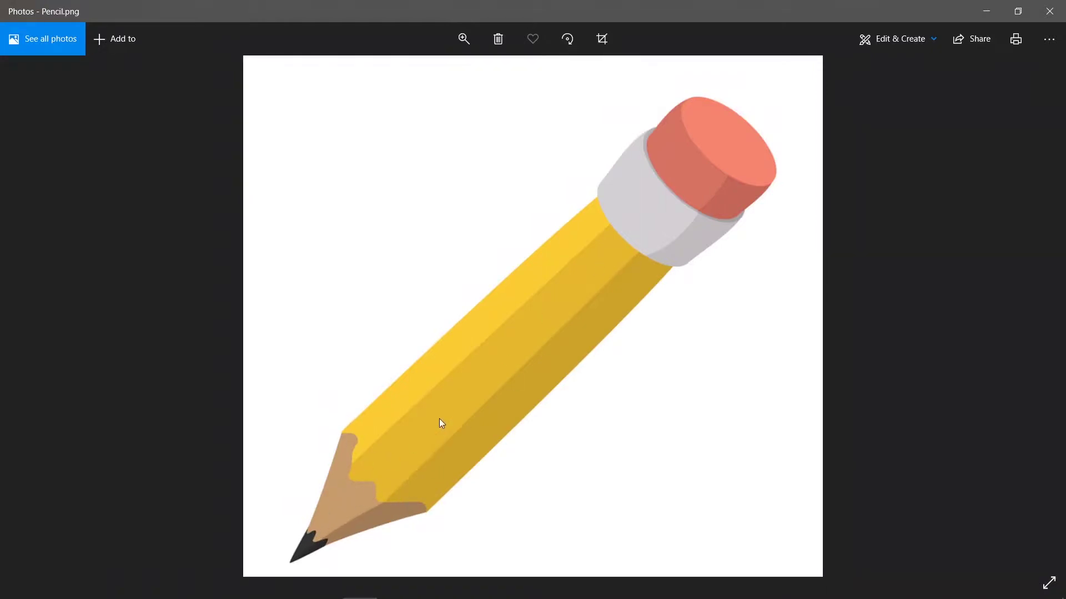
key("alt+Tab")
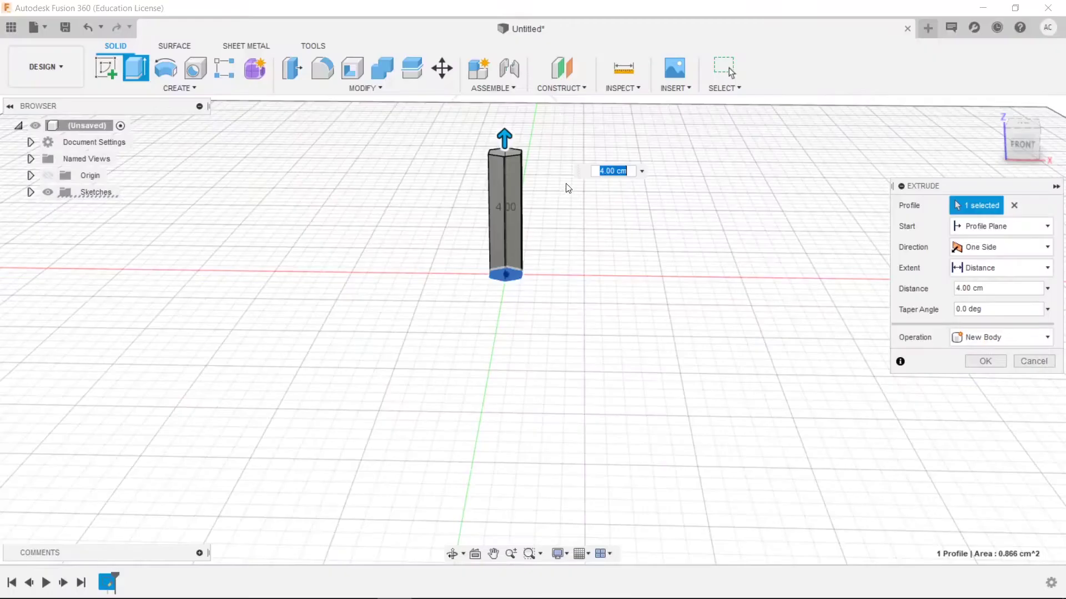
- Create a construction plane offset 0.7 cm above the prism's top face
left_click(573, 93)
left_click(571, 101)
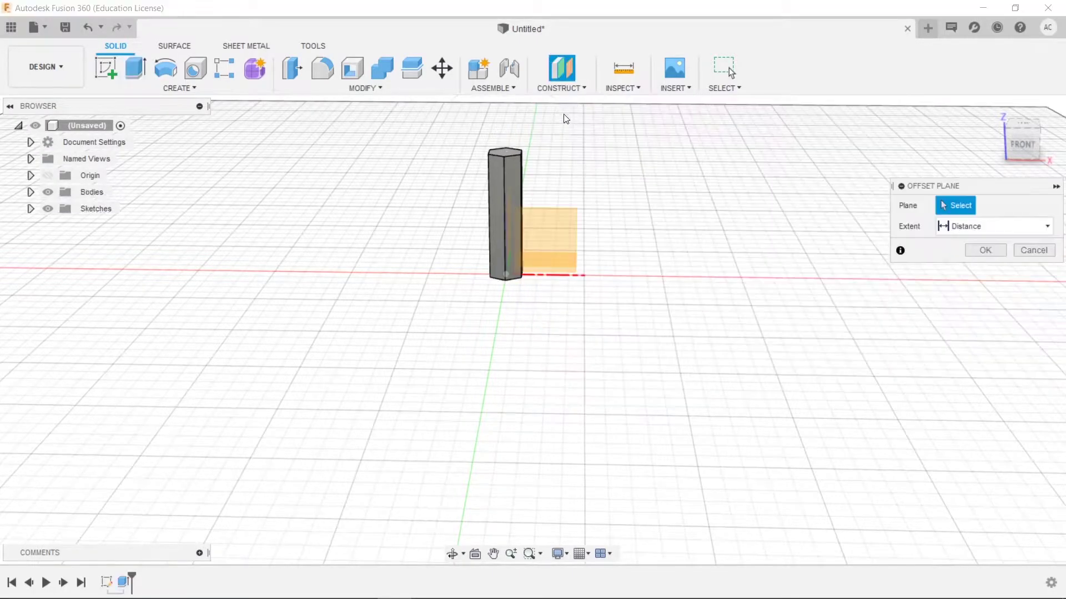
left_click(504, 151)
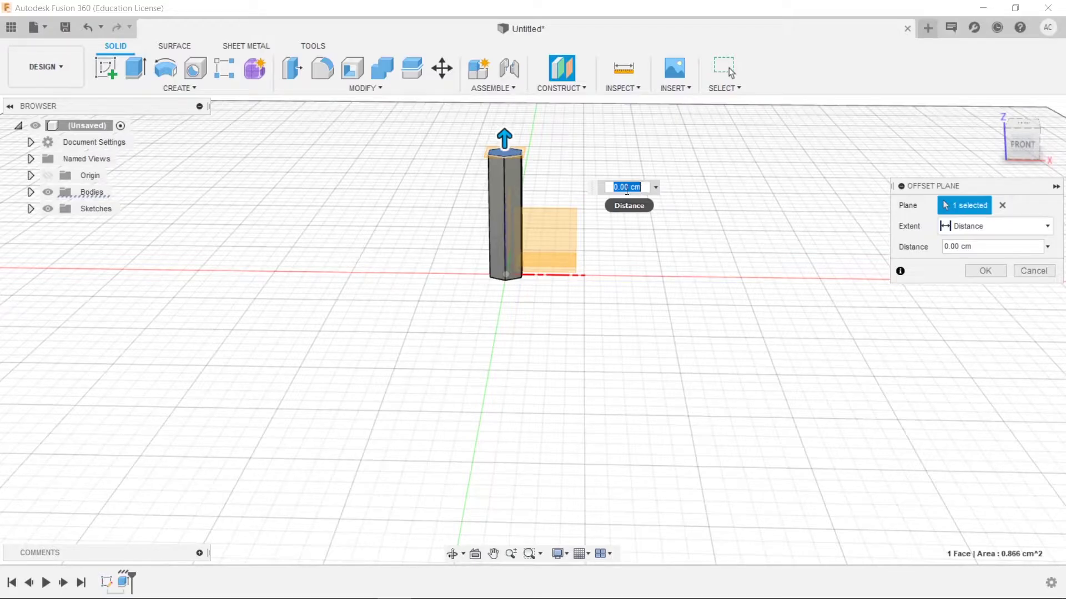
type("1")
key("Return")
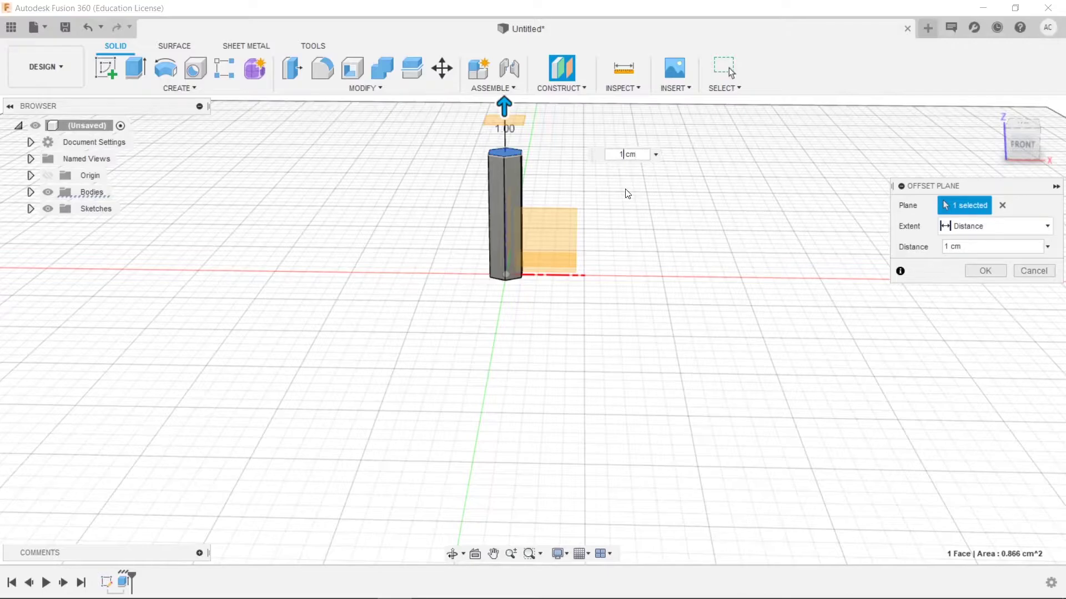
key("BackSpace")
type("0.7")
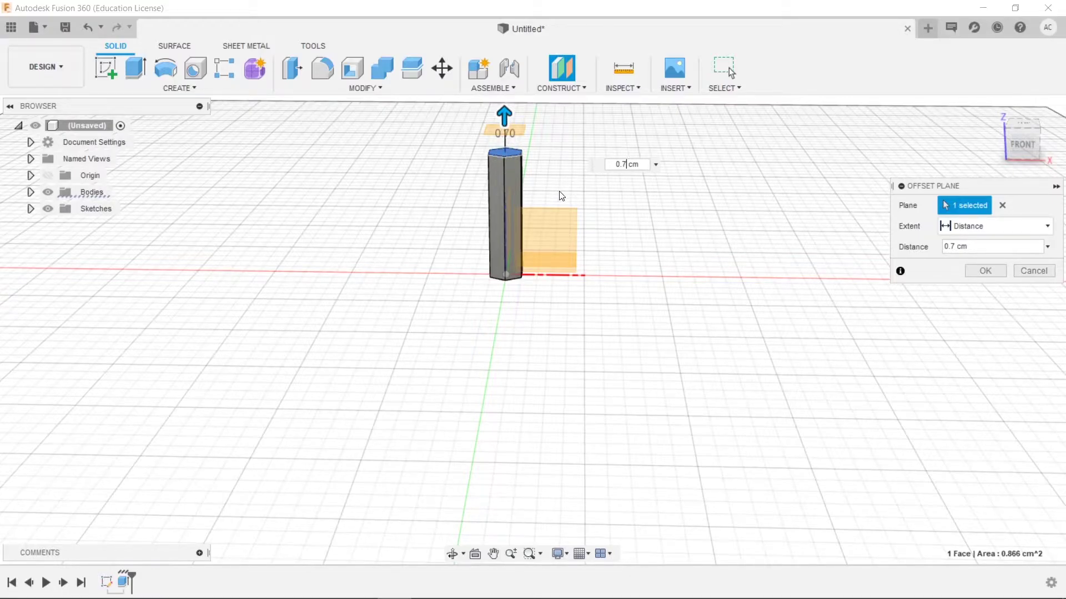
key("Return")
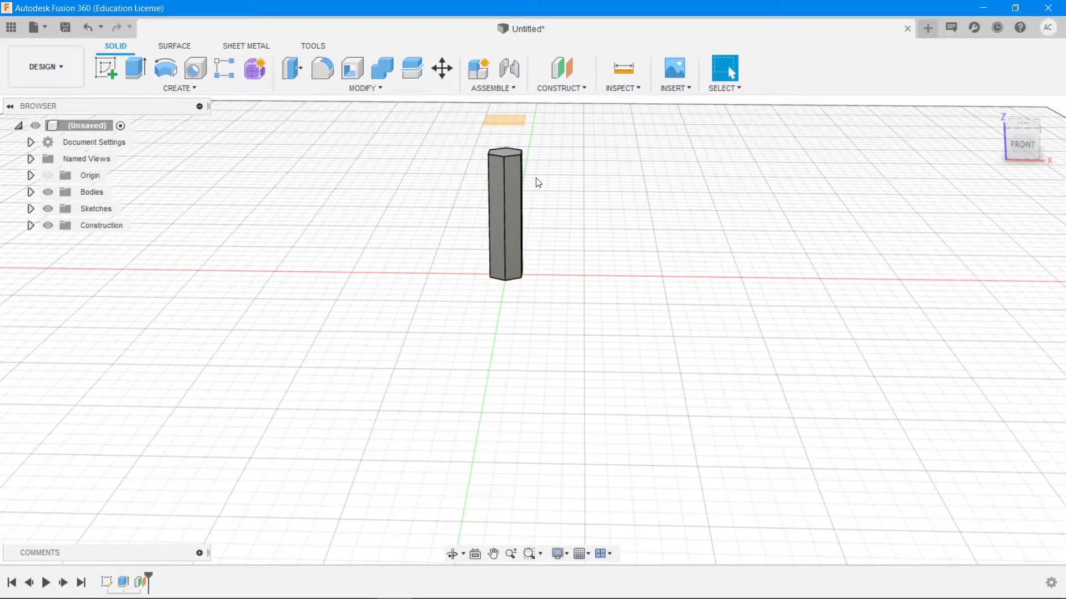
- Start a new sketch on the 0.7 cm offset plane
middle_click_drag(537, 161, 518, 338)
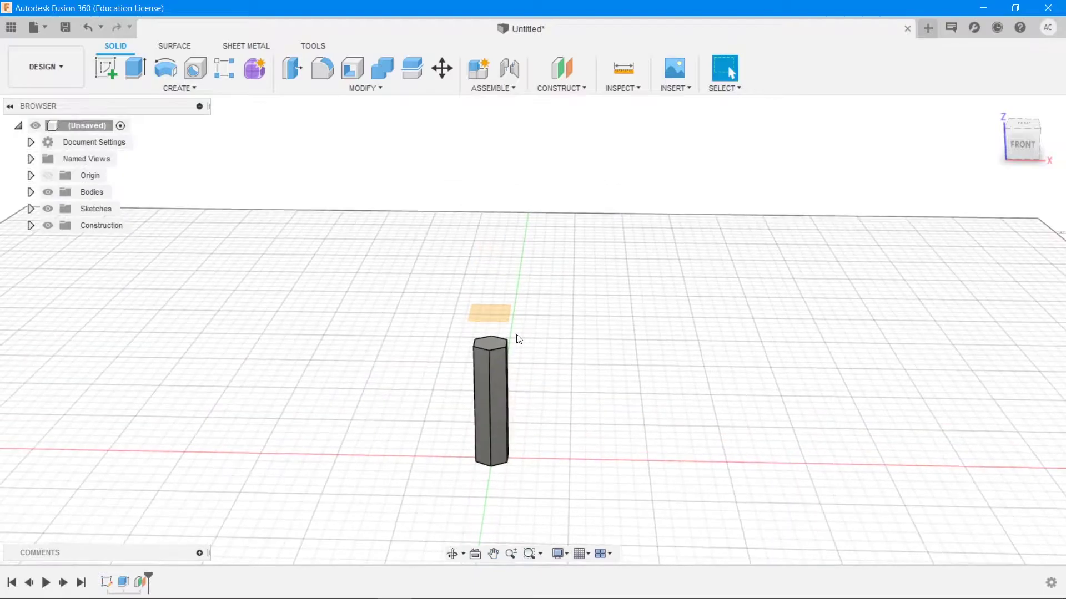
scroll(505, 320, "down", 2)
scroll(505, 320, "up", 2)
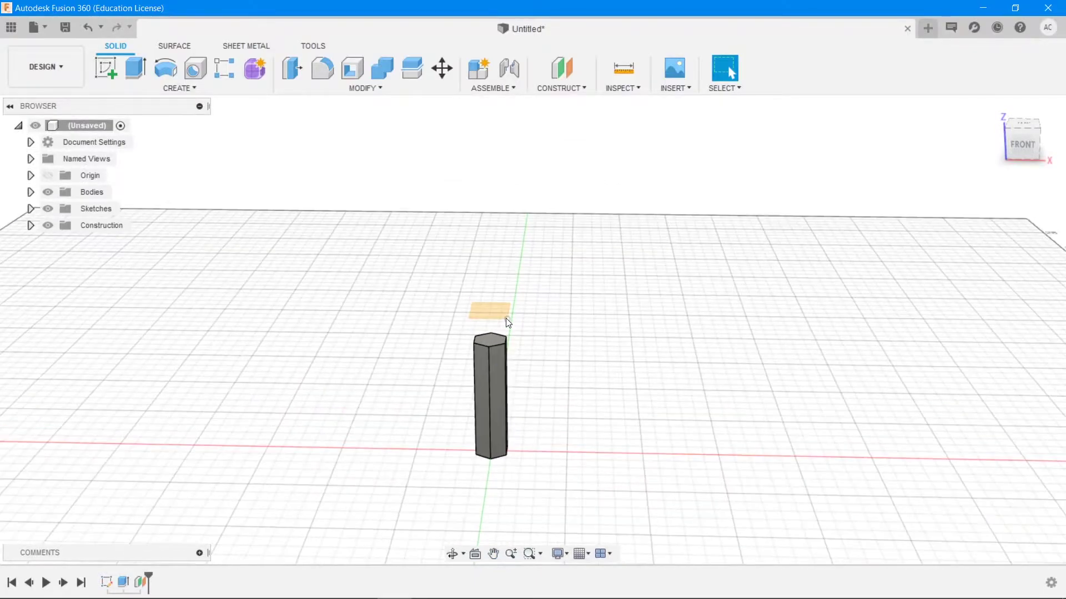
scroll(502, 314, "up", 3)
scroll(498, 311, "down", 1)
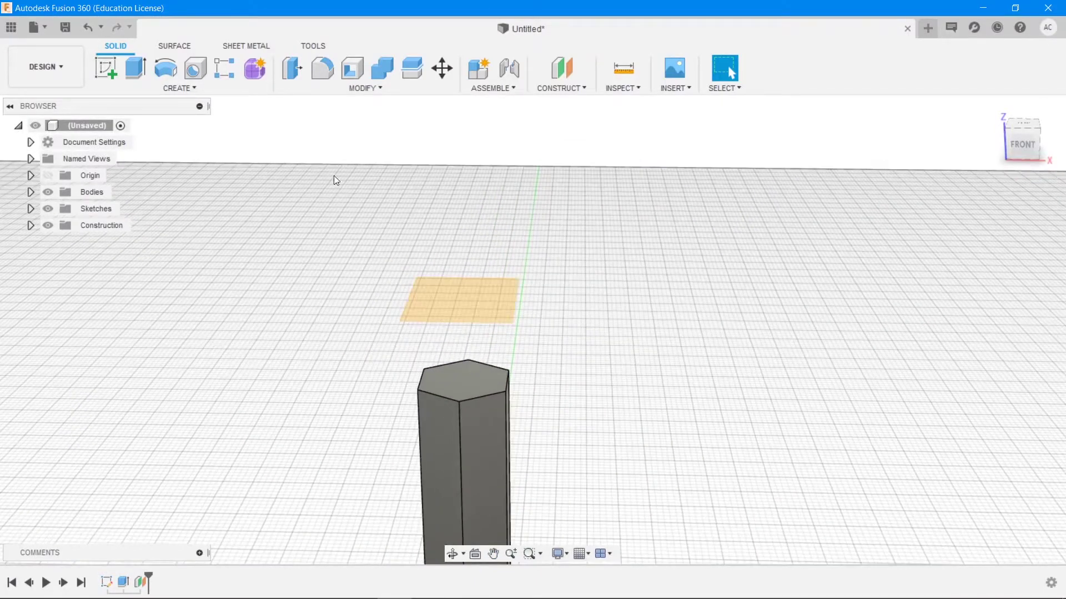
left_click(106, 69)
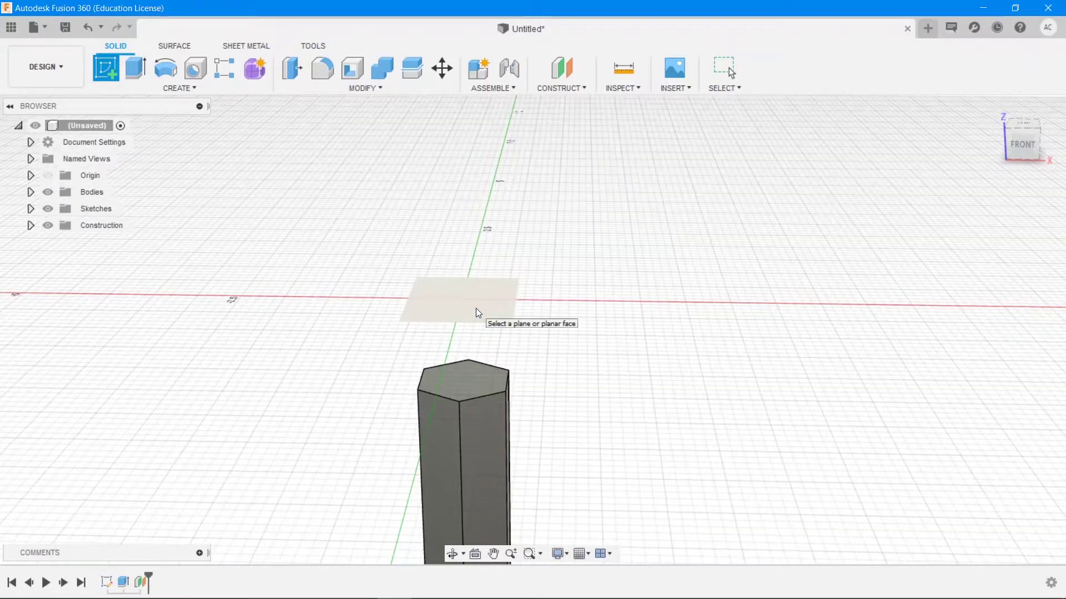
left_click(476, 309)
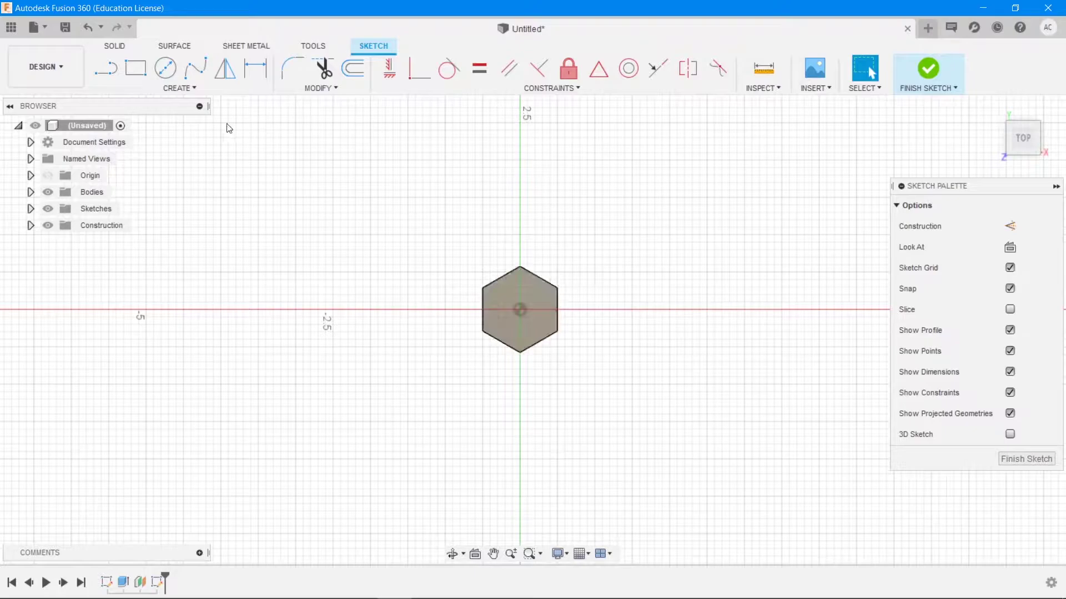
- Draw a 0.20 cm diameter circle centred above the hexagon, then orbit to a front view
left_click(165, 69)
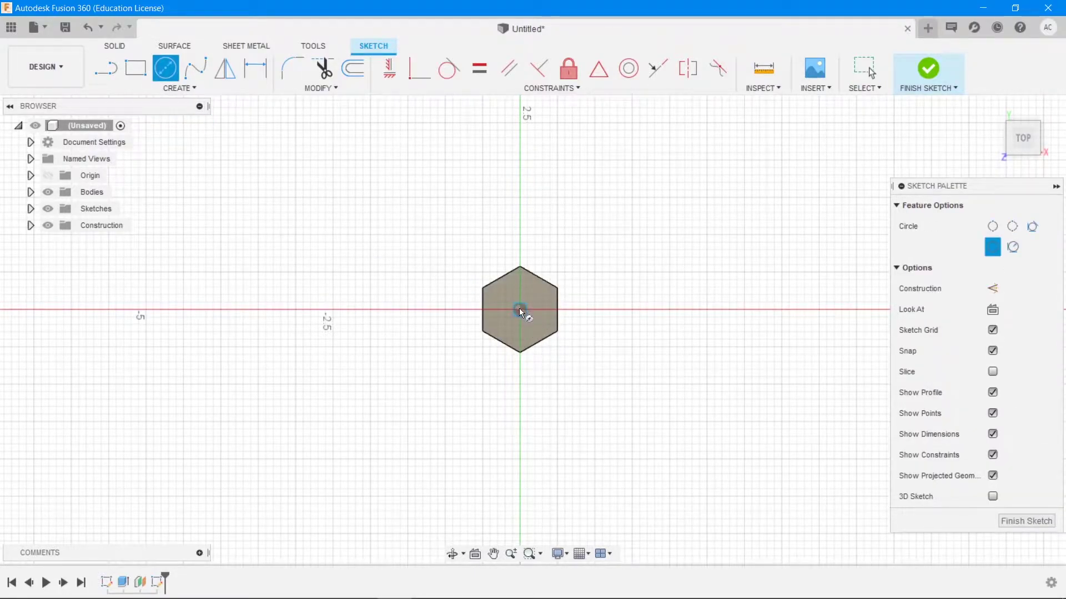
left_click(518, 308)
key("Escape")
left_click(520, 310)
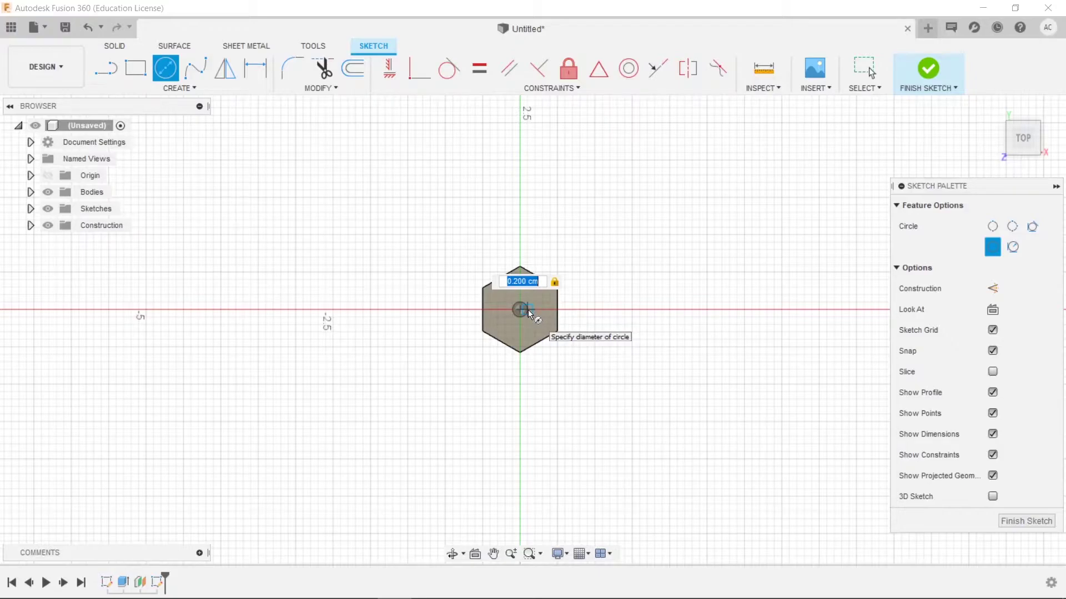
key("Return")
key("Escape")
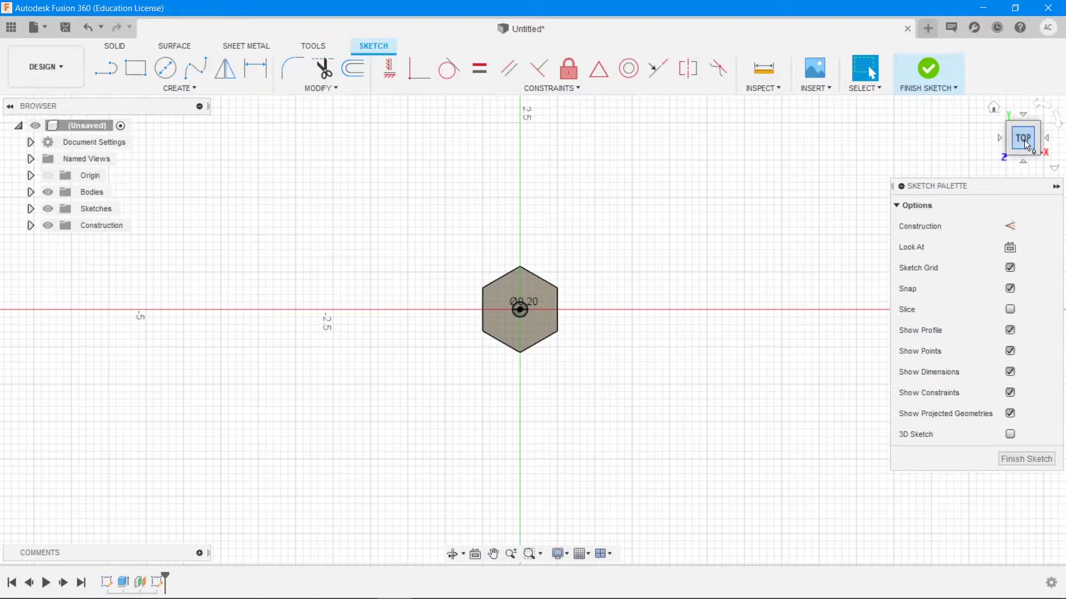
mouse_move(519, 299)
middle_mouse_down("shift")
mouse_move(522, 327)
mouse_move(518, 306)
middle_mouse_up("shift")
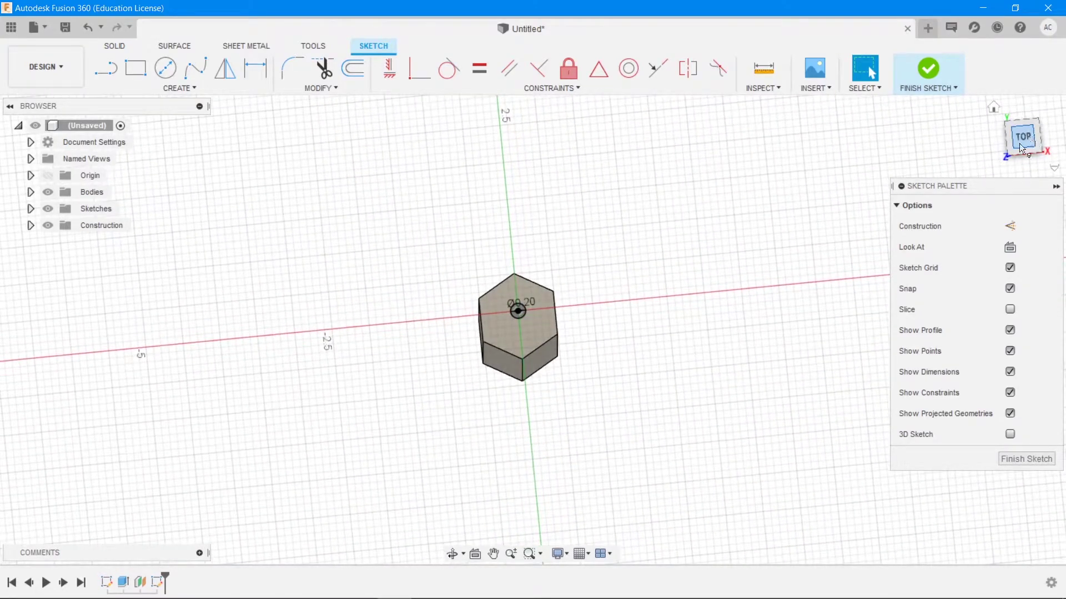
middle_click_drag(518, 311, 519, 318, "shift")
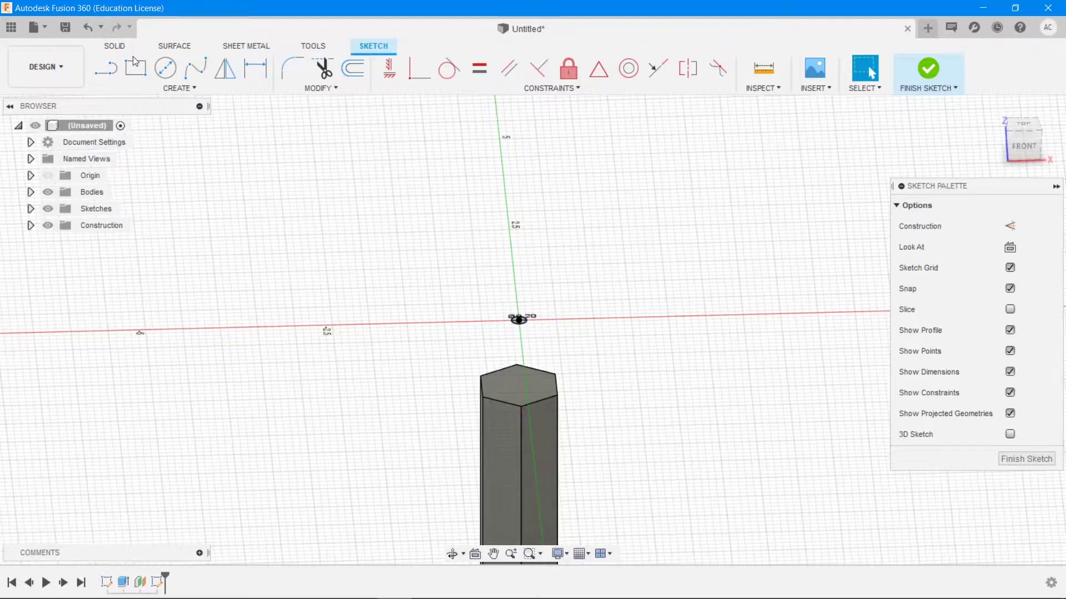
left_click(115, 46)
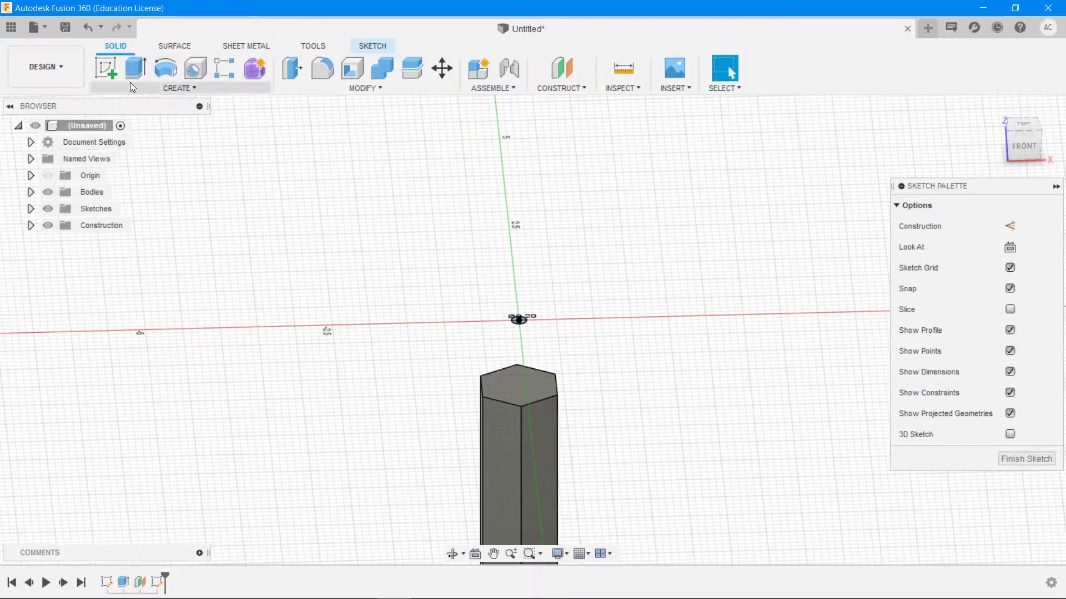
- Loft from the prism's top face to the 0.20 cm circle to form the tapered tip
left_click(161, 88)
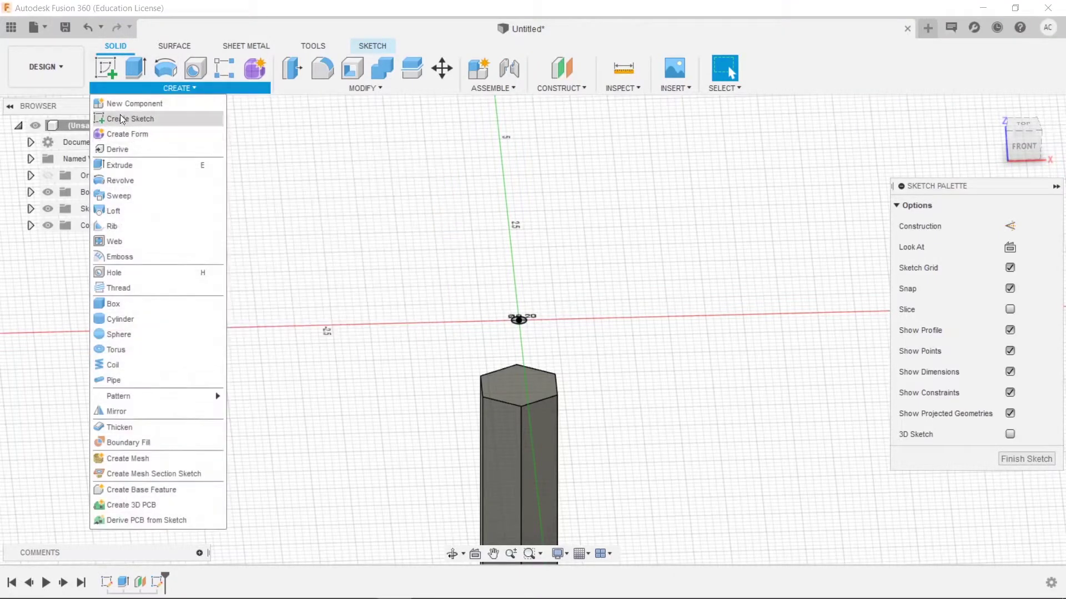
left_click(131, 210)
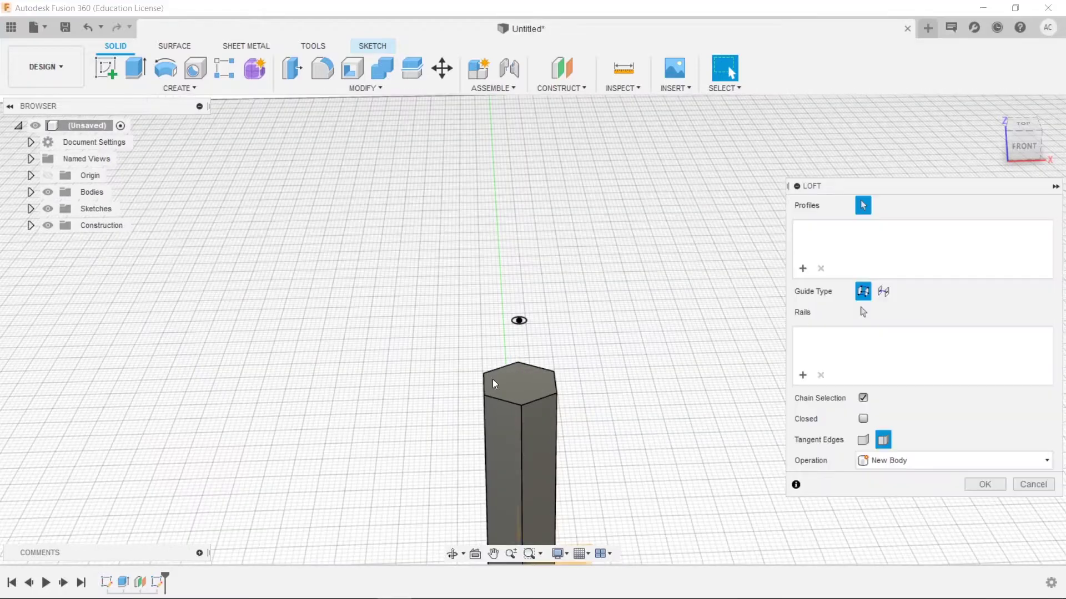
left_click(522, 391)
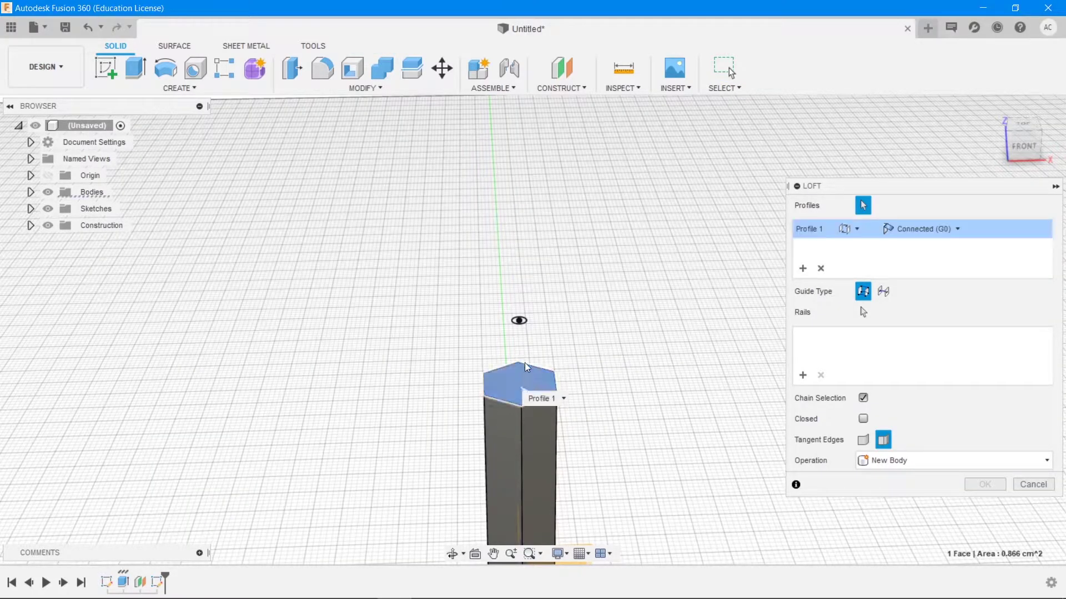
left_click(519, 321)
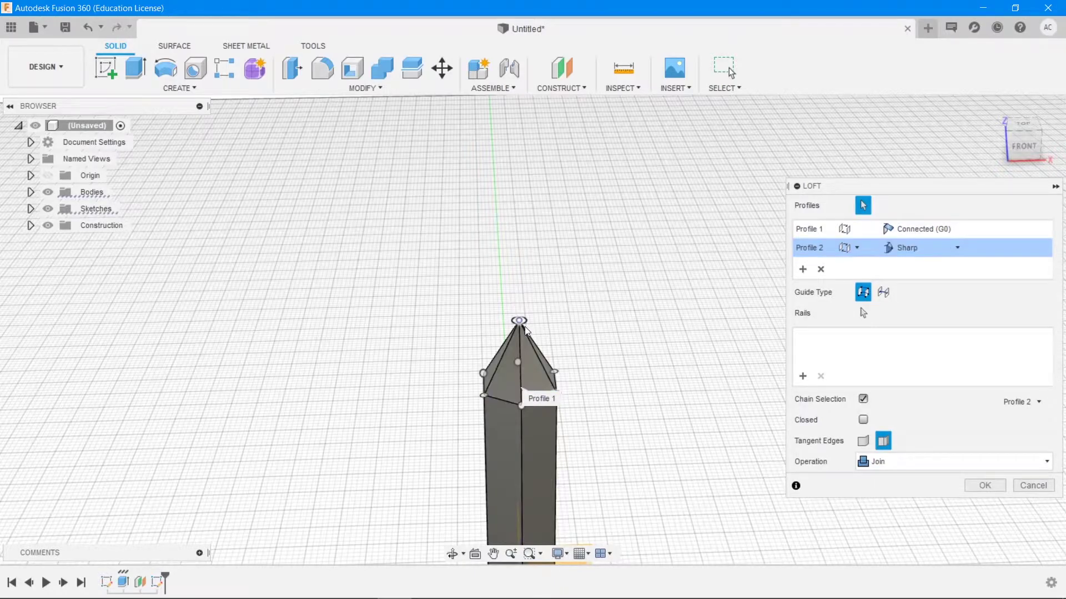
scroll(533, 328, "up", 5)
scroll(530, 333, "down", 4)
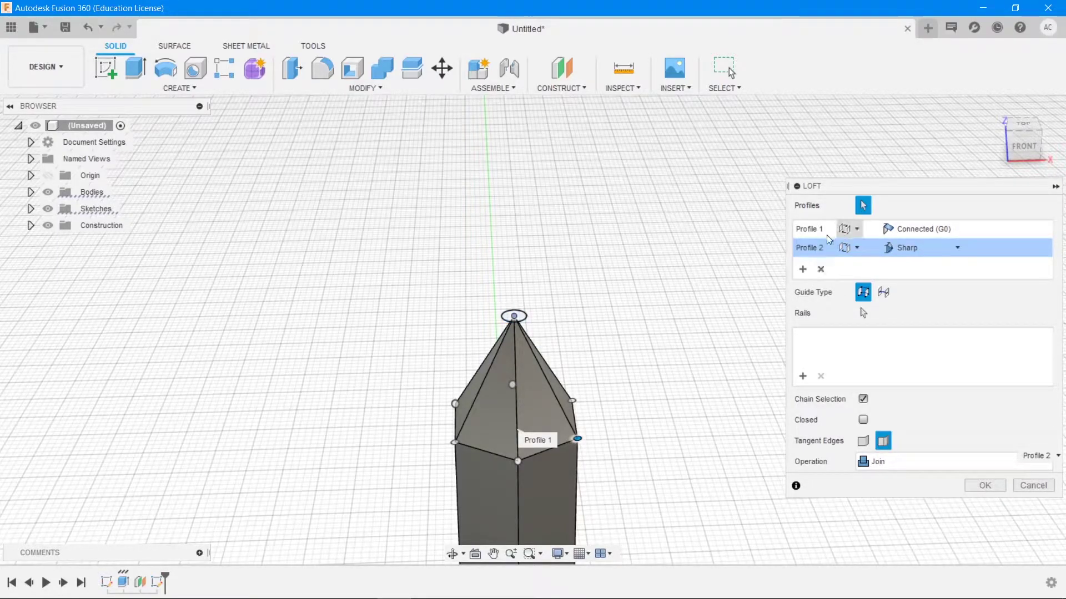
left_click(820, 272)
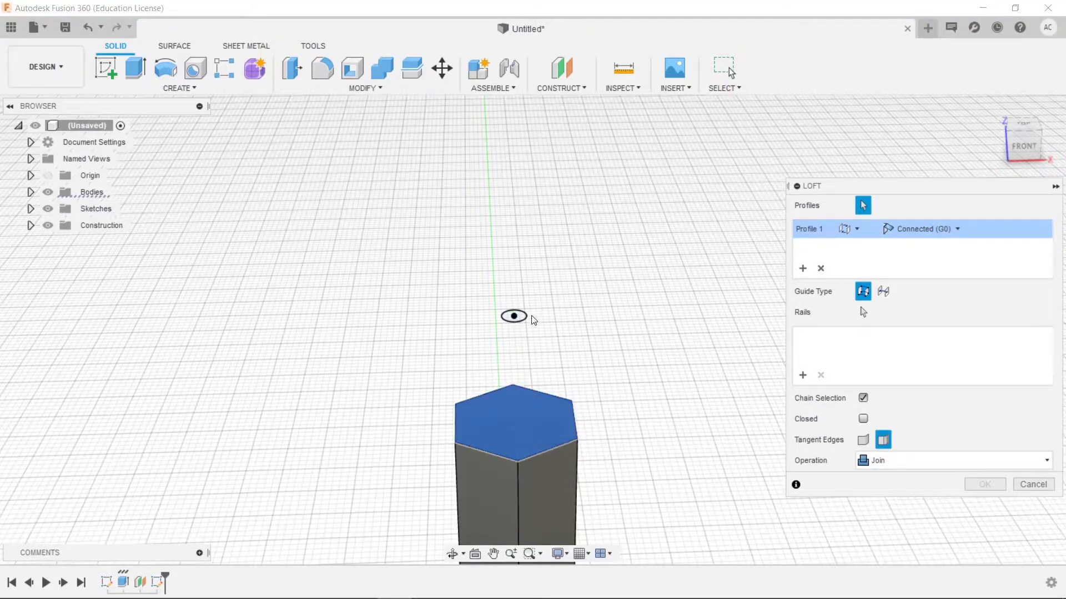
scroll(535, 323, "up", 5)
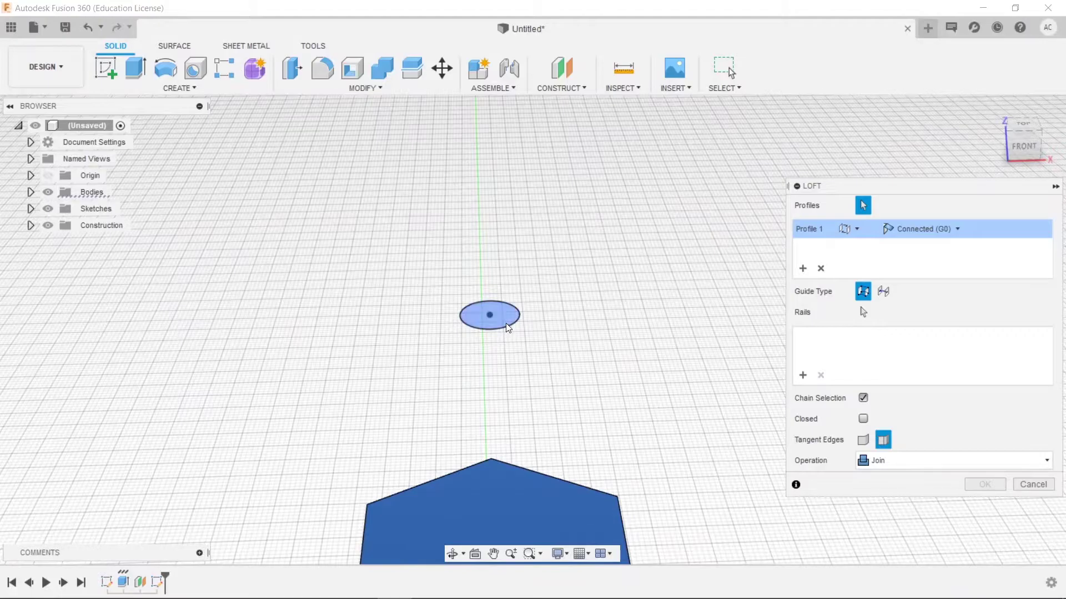
left_click(507, 327)
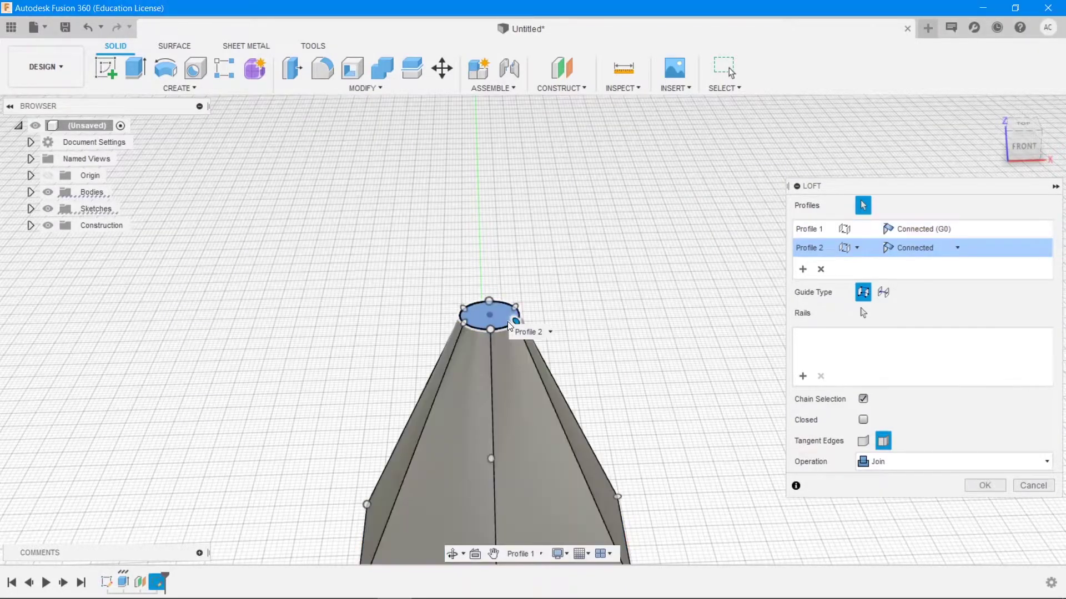
scroll(492, 384, "down", 5)
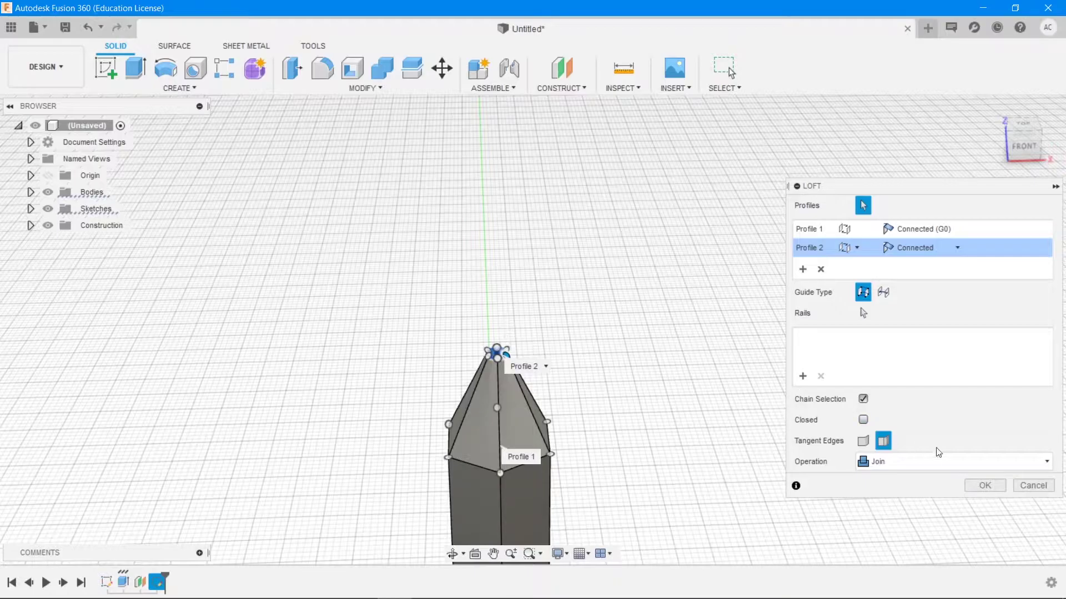
- Commit the loft and add a construction plane 0.3 cm above the cone's flat tip
left_click(985, 486)
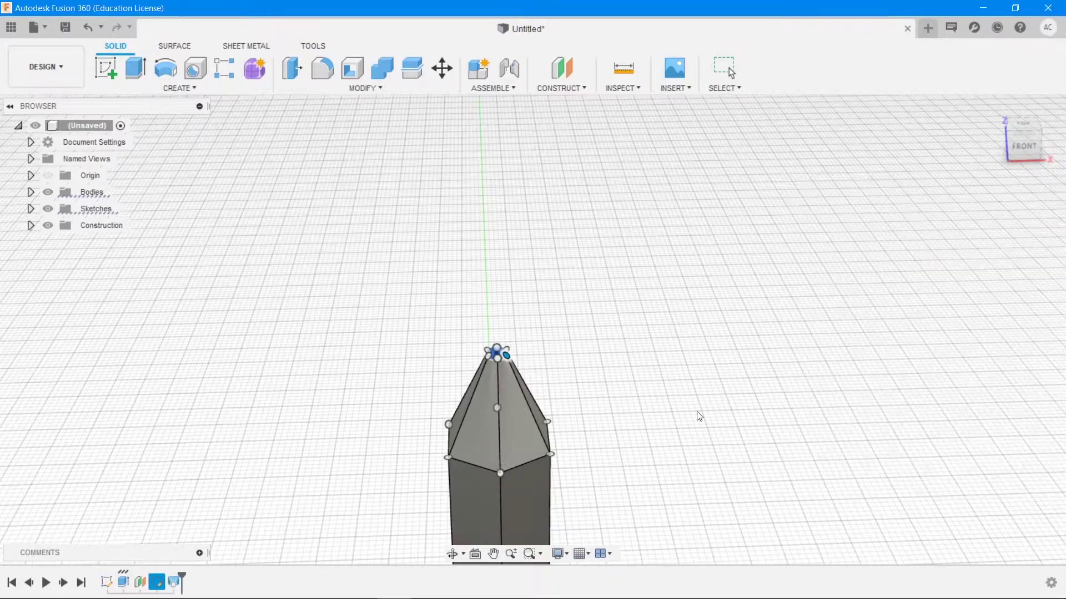
left_click(554, 89)
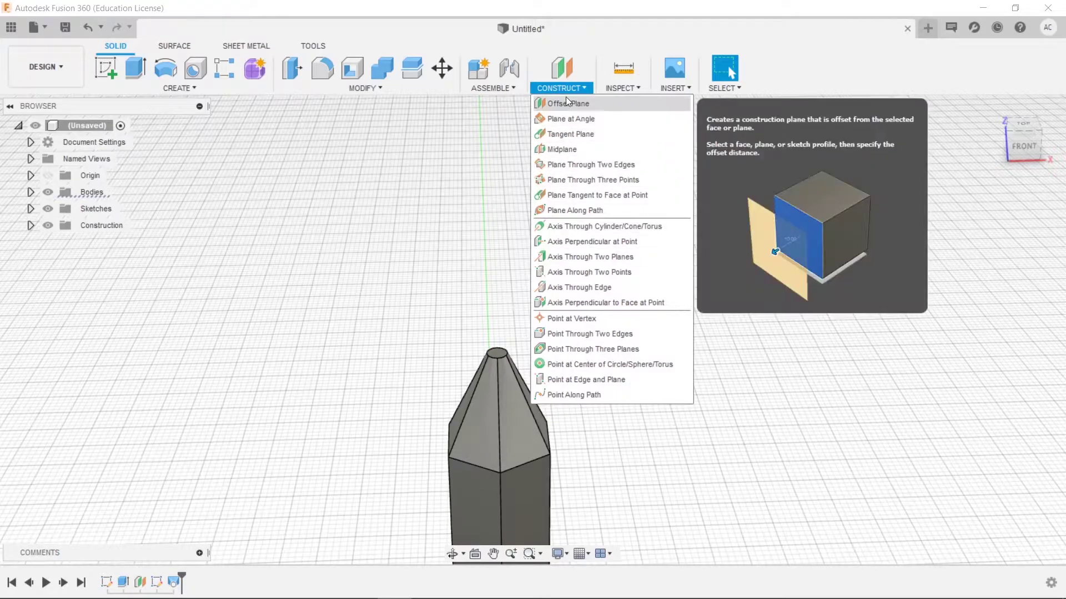
left_click(563, 104)
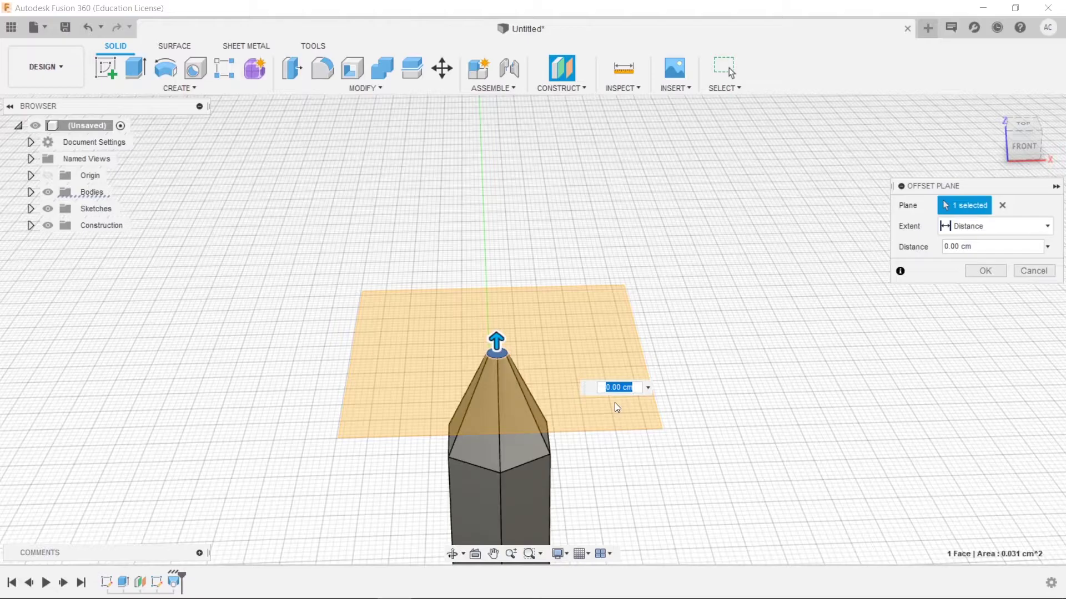
type("0.1")
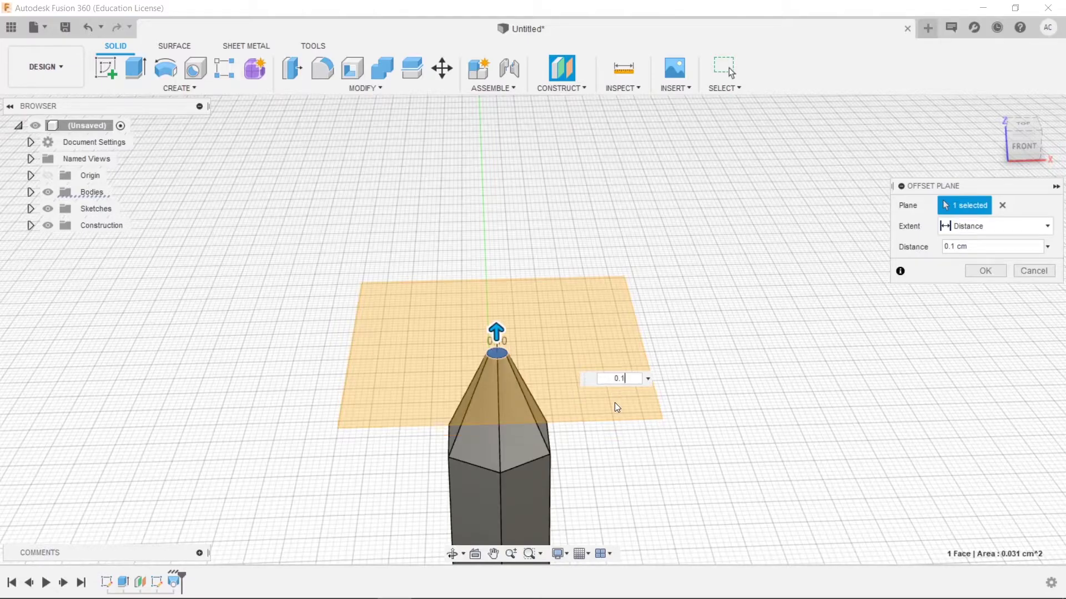
type("2")
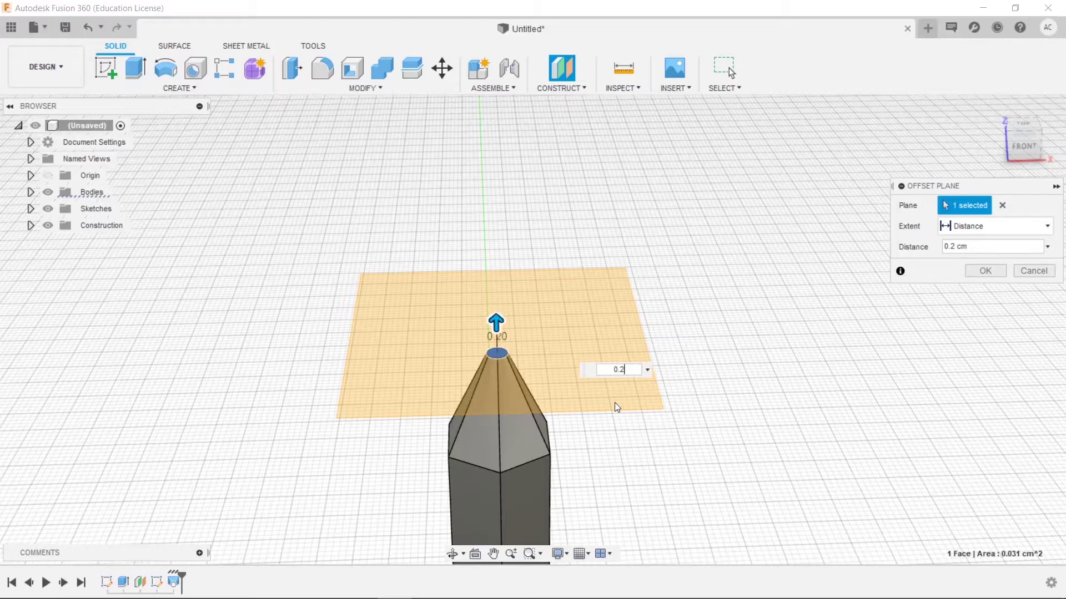
key("BackSpace")
type("3")
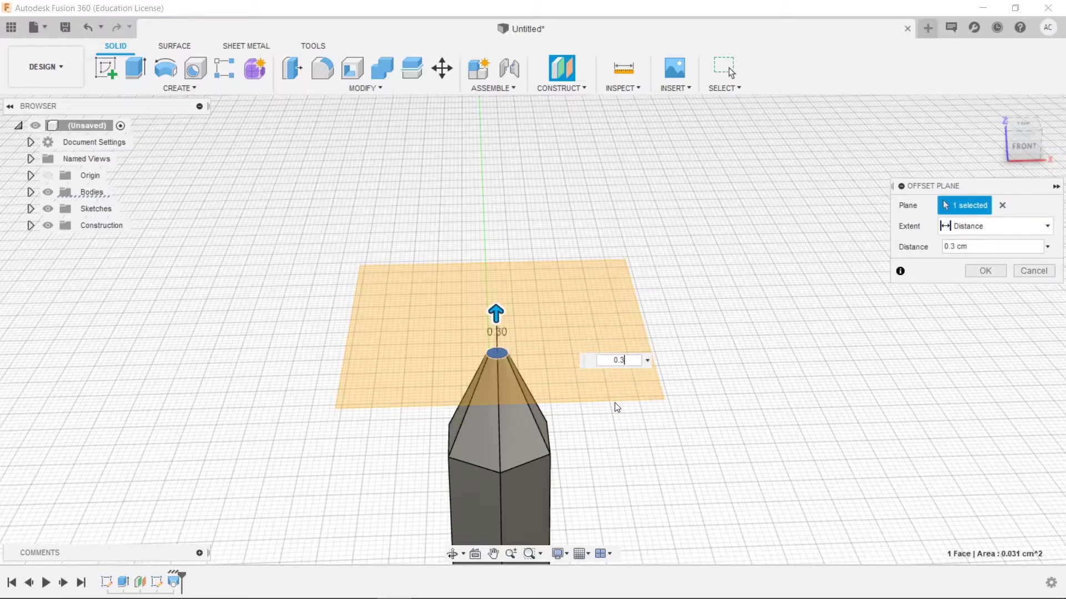
key("Return")
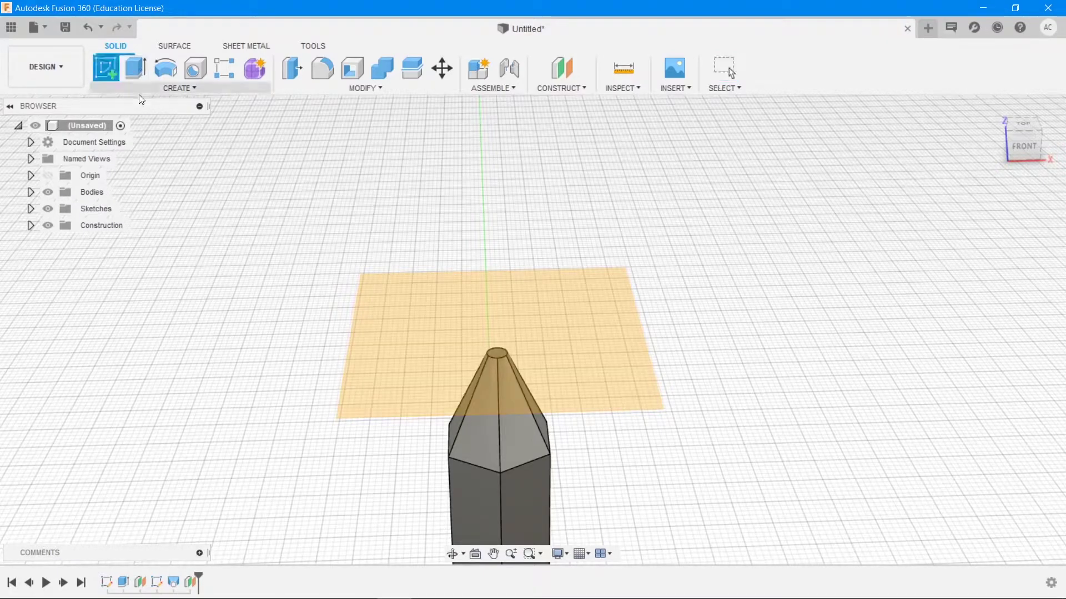
- Start a sketch on the 0.3 cm offset plane and zoom in on the pencil tip
left_click(576, 349)
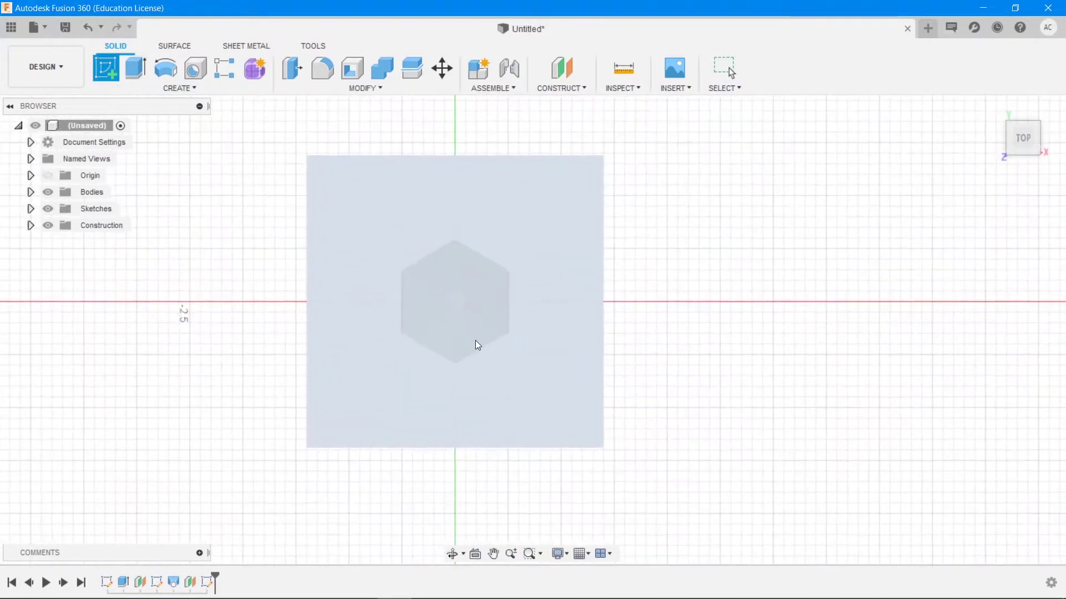
left_click(455, 301)
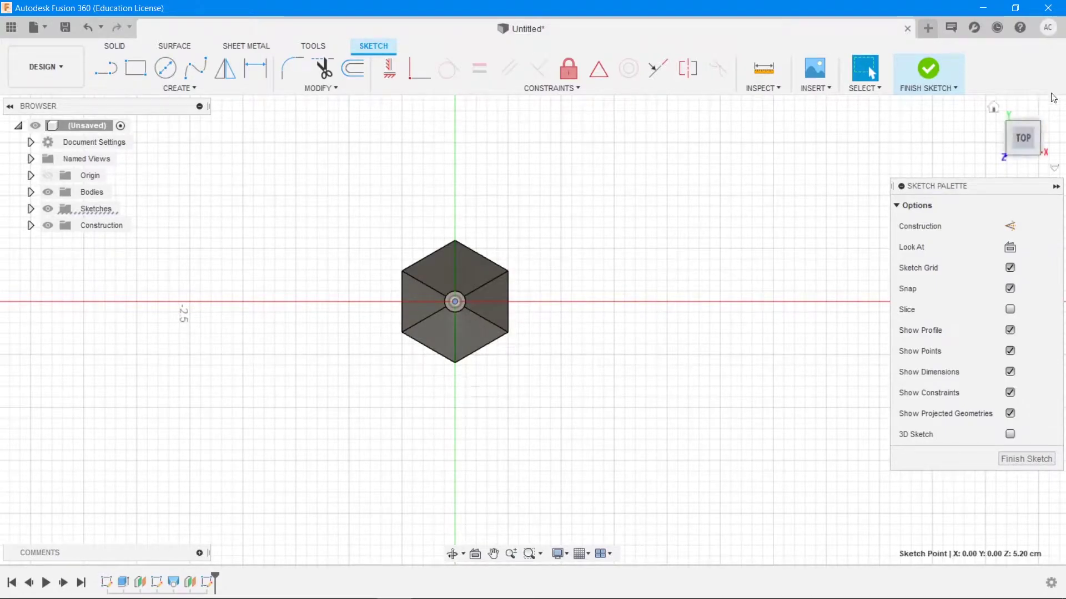
mouse_move(532, 330)
middle_mouse_down("shift")
mouse_move(532, 239)
mouse_move(516, 245)
mouse_move(527, 242)
mouse_move(528, 256)
mouse_move(496, 294)
middle_mouse_up("shift")
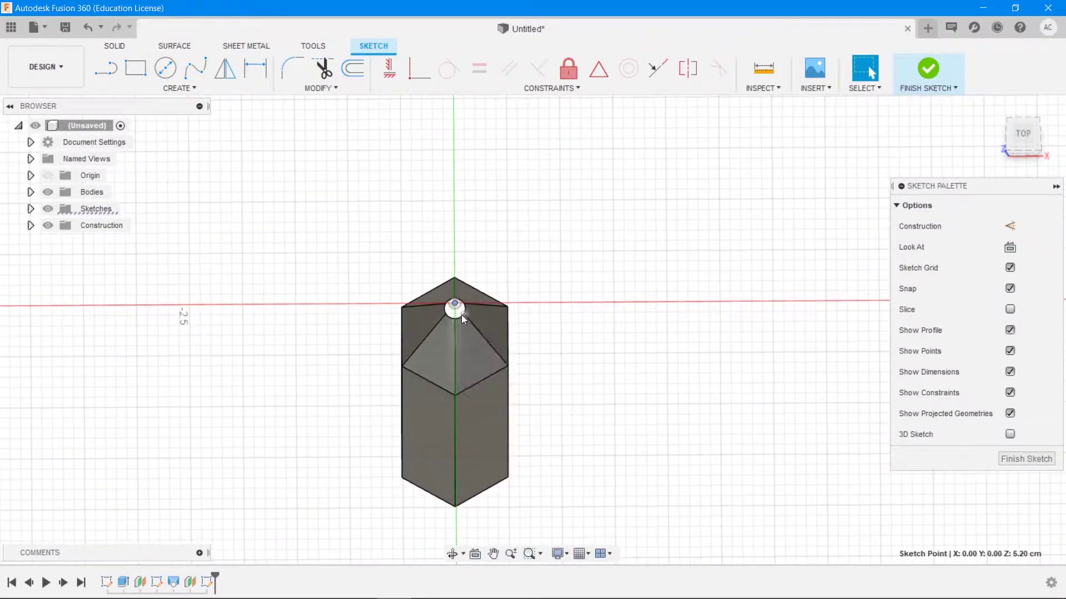
scroll(456, 311, "up", 10)
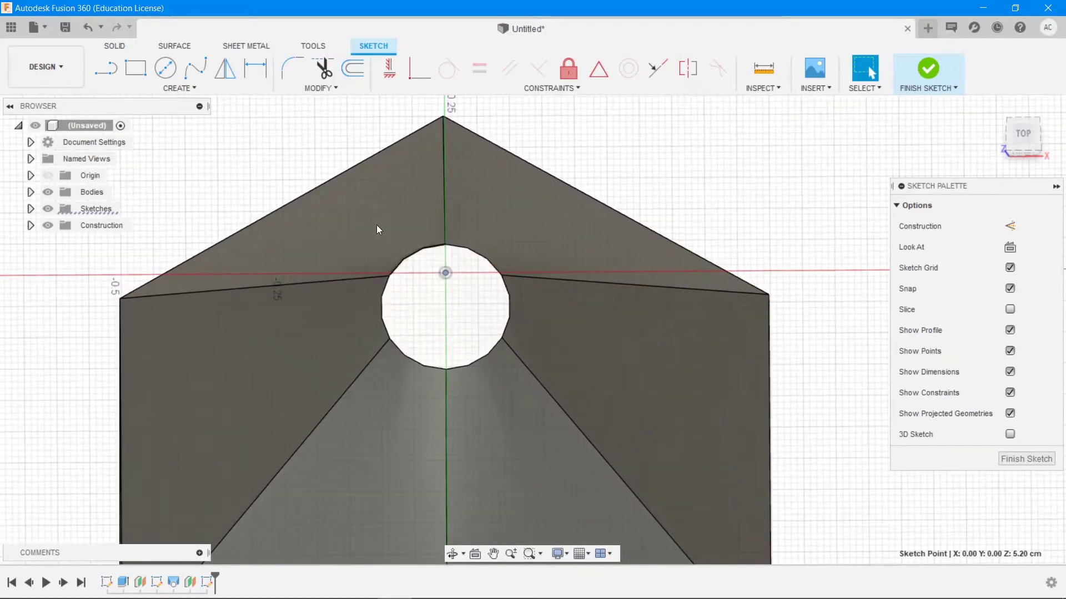
- Draw a centre-diameter circle at the origin with a 0.0001 (1.000E-04) diameter, viewed from the top
left_click(166, 70)
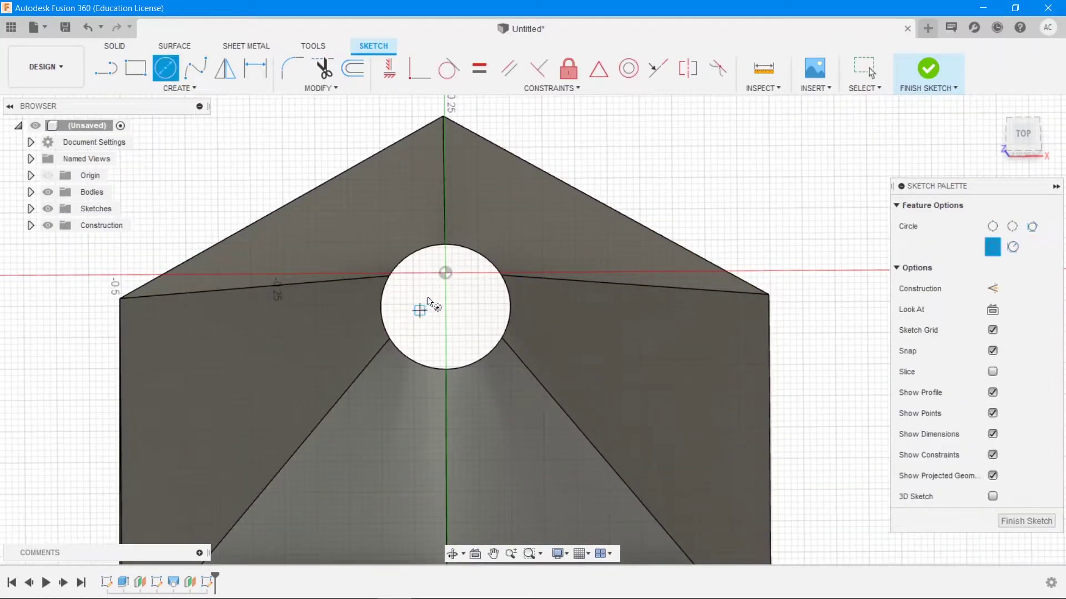
left_click(1018, 132)
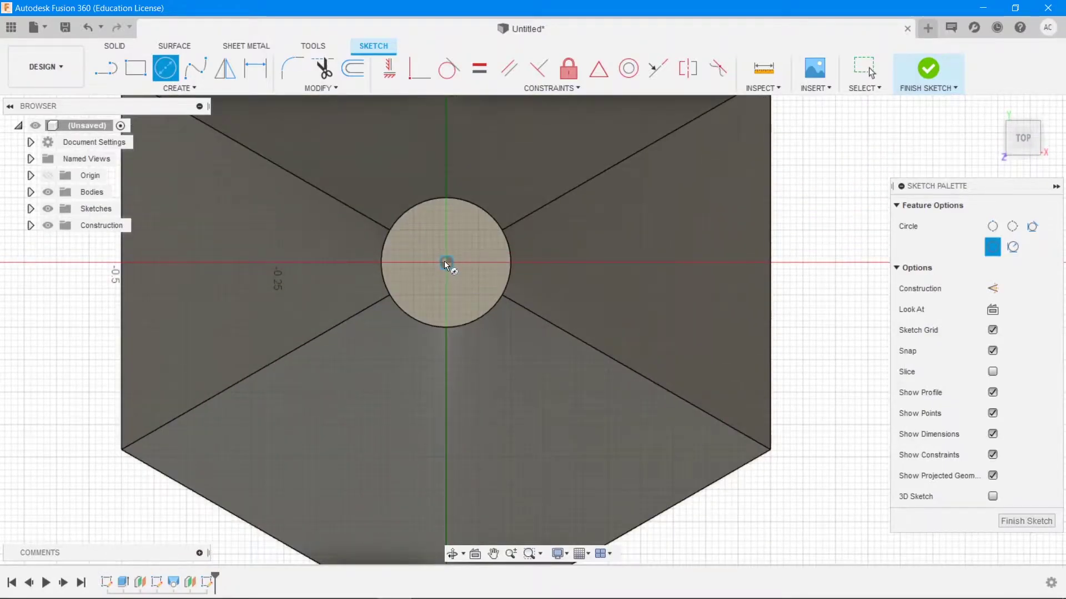
left_click(445, 263)
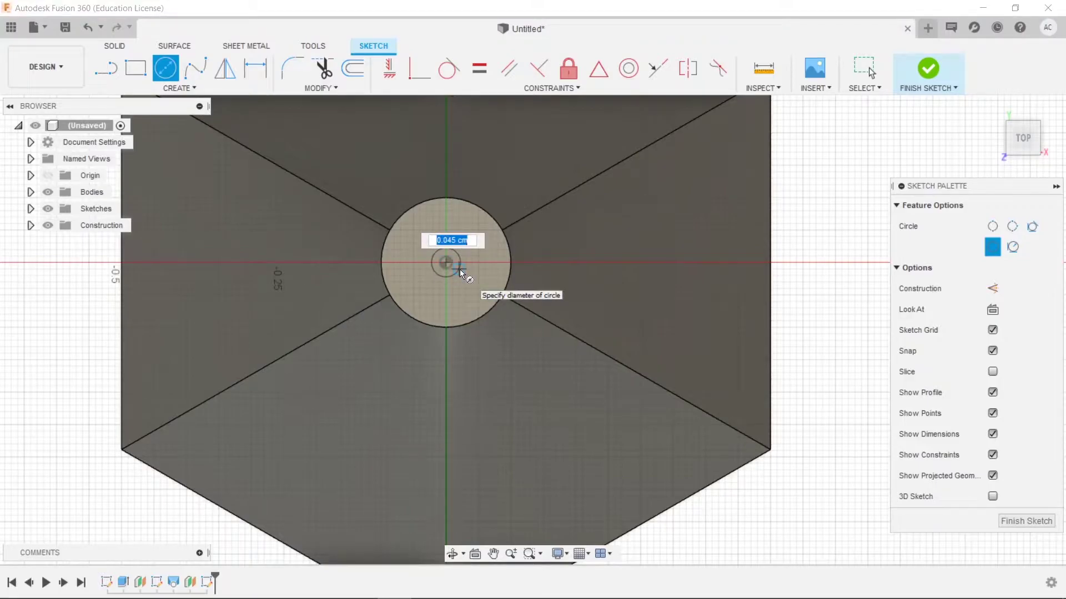
type("0.001")
key("BackSpace")
type("001")
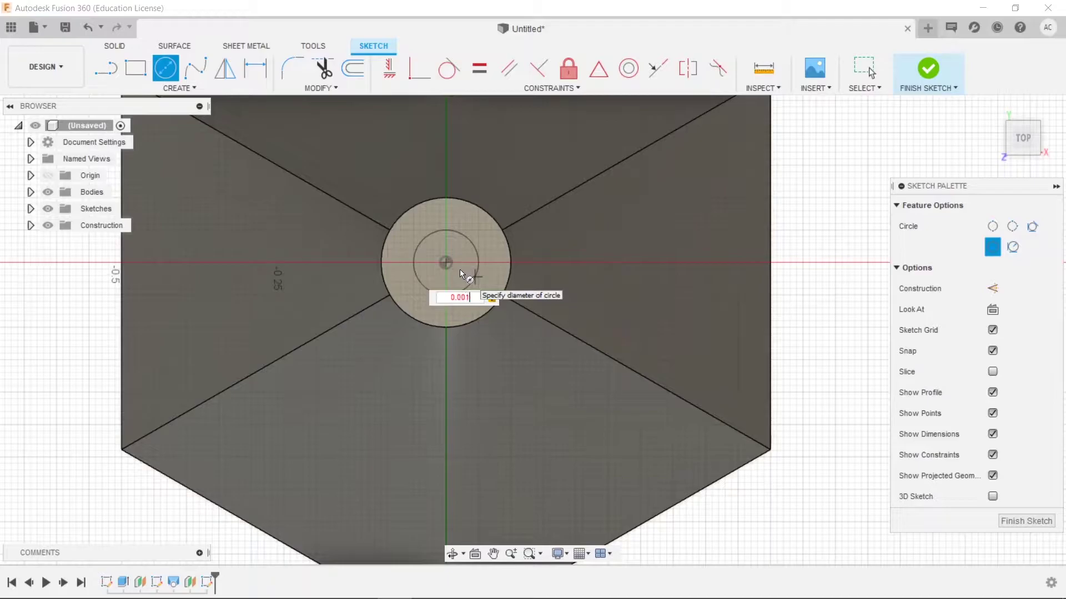
key("BackSpace")
type("01")
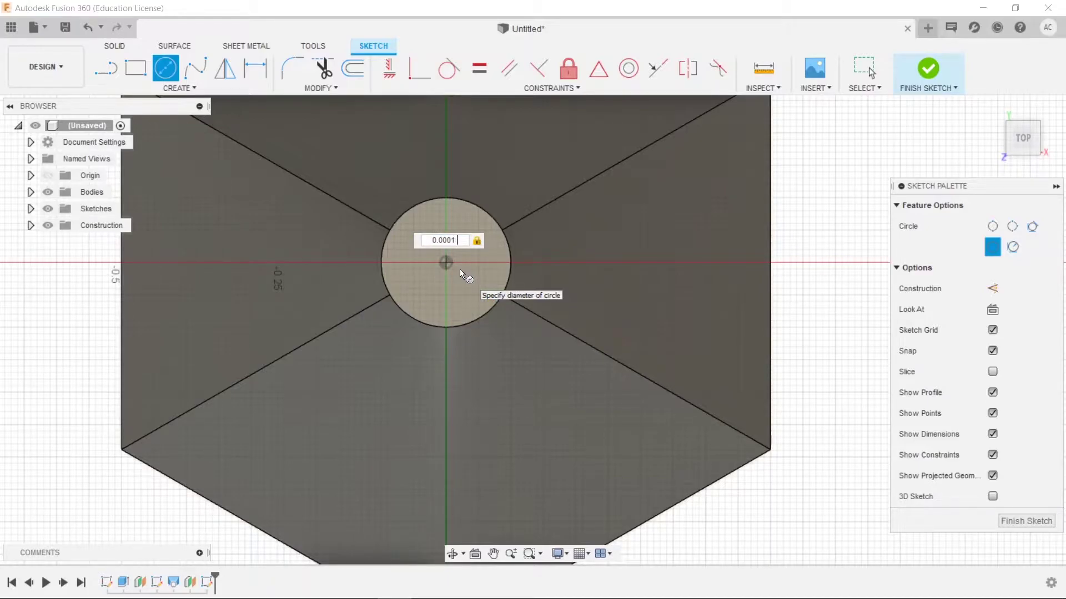
key("Return")
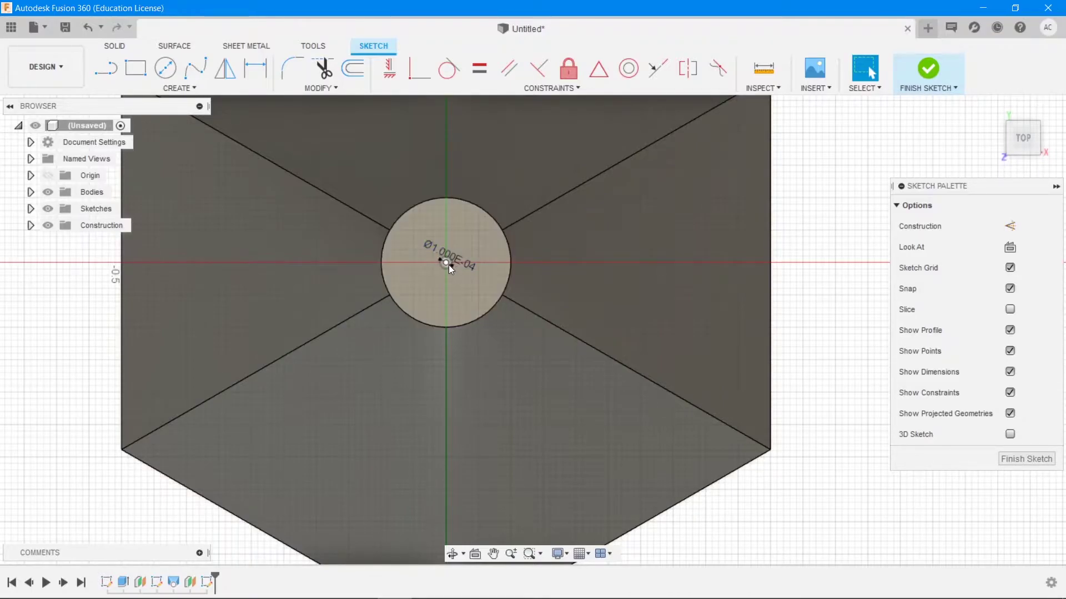
- Zoom and pan around the tiny circle to inspect it, then orbit to view the cone from the side
scroll(447, 265, "up", 4)
scroll(448, 263, "up", 8)
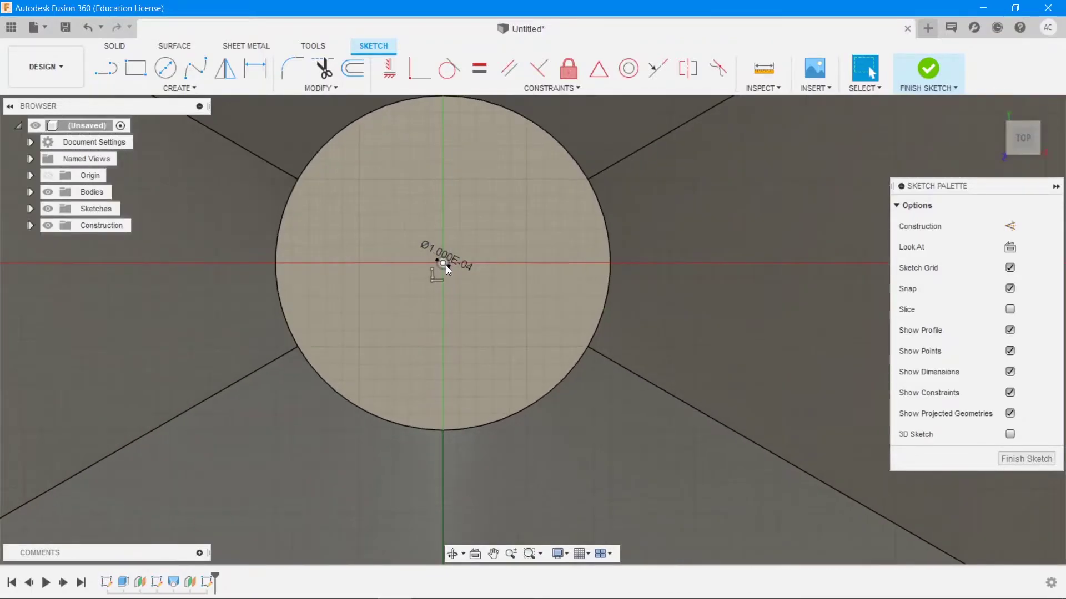
scroll(442, 264, "up", 5)
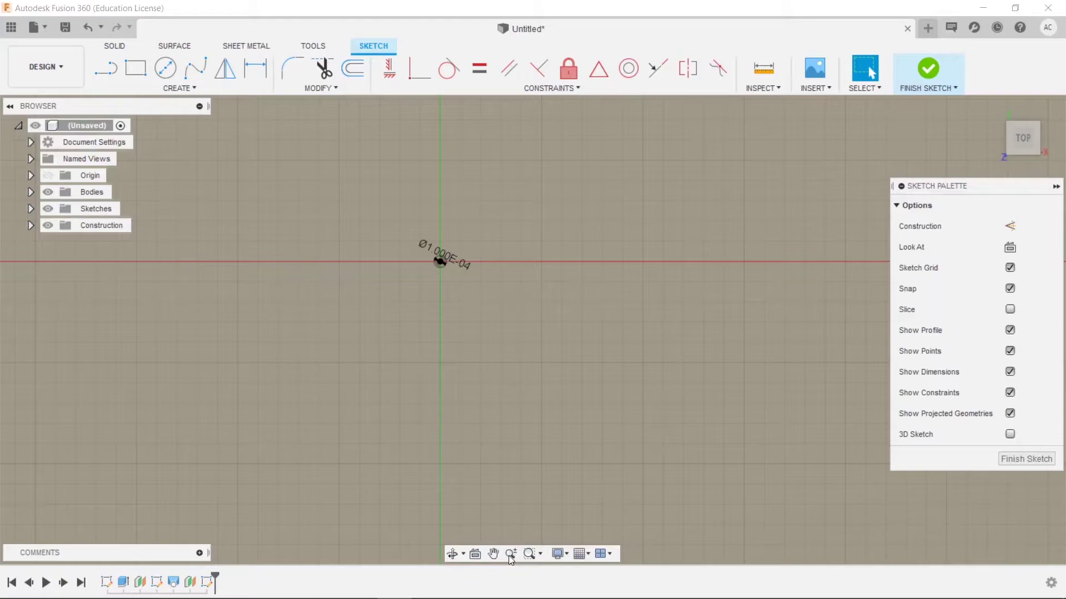
left_click(508, 555)
left_click_drag(436, 265, 450, 340)
mouse_move(421, 233)
left_mouse_down()
mouse_move(333, 177)
mouse_move(491, 284)
mouse_move(457, 277)
mouse_move(458, 320)
mouse_move(432, 296)
left_mouse_up()
mouse_move(332, 181)
left_mouse_down()
mouse_move(380, 214)
mouse_move(359, 147)
mouse_move(369, 238)
mouse_move(427, 263)
left_mouse_up()
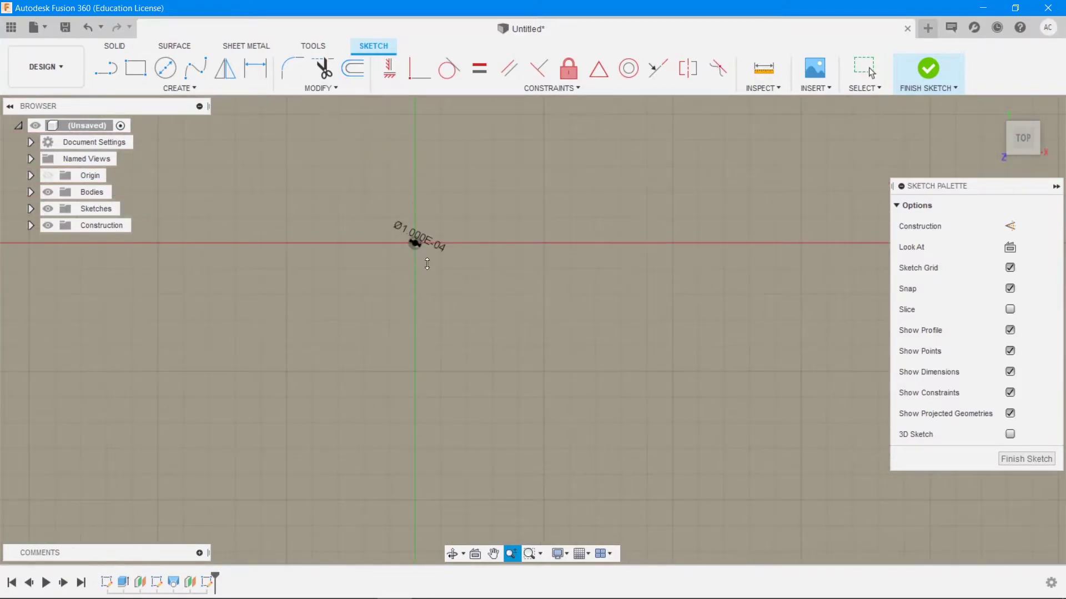
left_click_drag(519, 317, 518, 325)
left_click(493, 553)
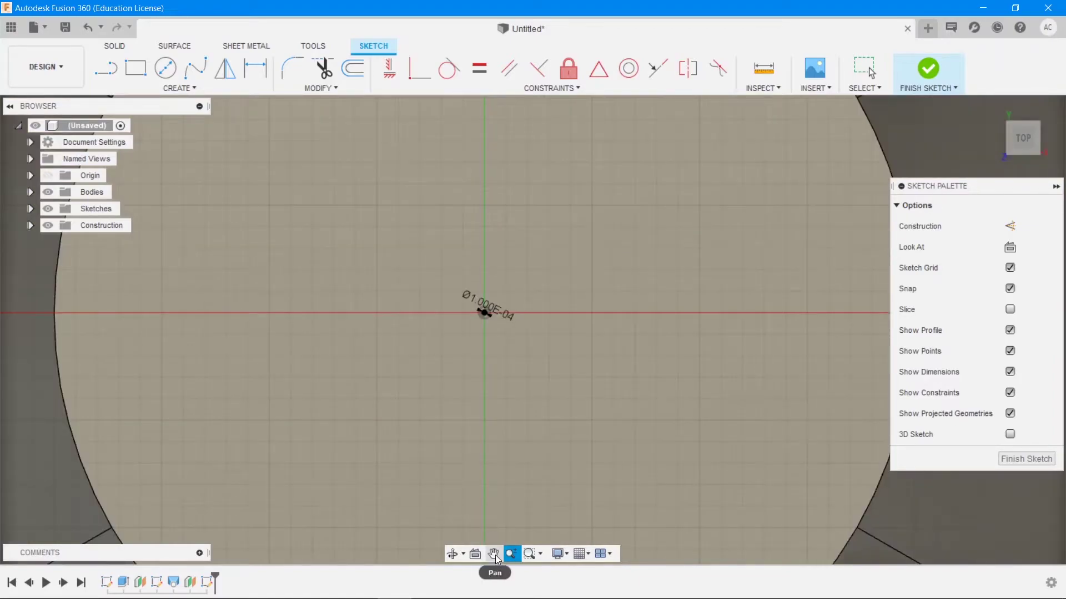
scroll(576, 341, "down", 5)
scroll(577, 346, "down", 3)
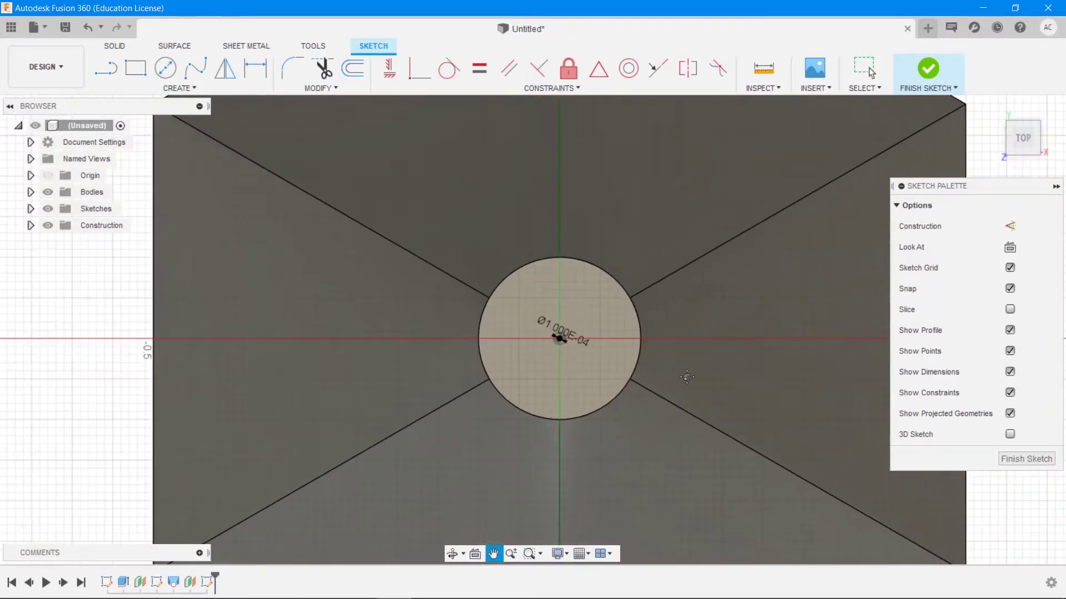
key("Escape")
middle_click_drag(630, 391, 554, 289, "shift")
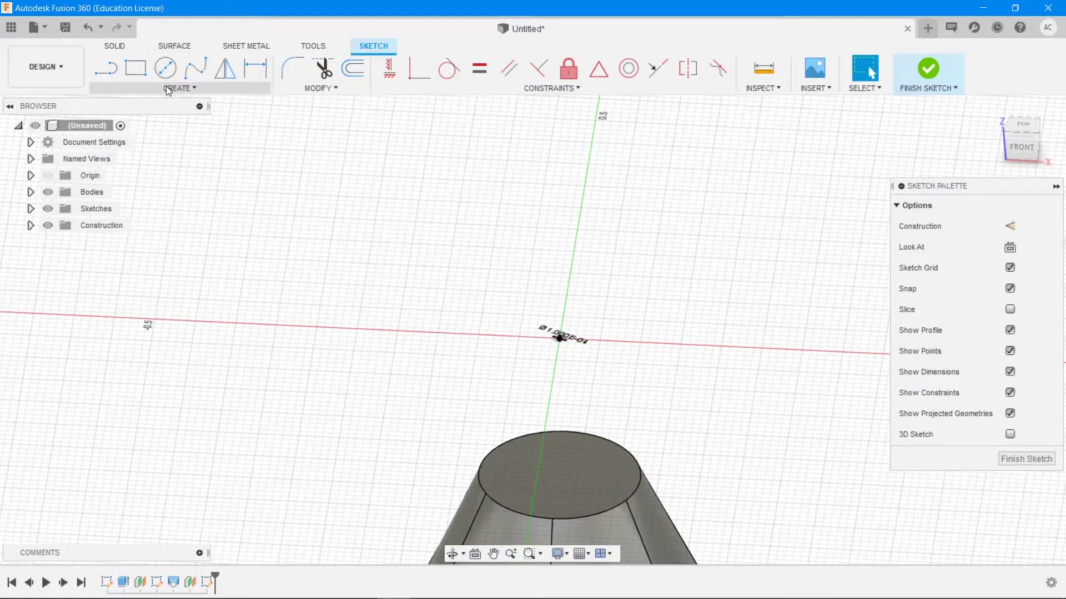
- Start a loft from the cone's flat top face to the apex point
left_click(115, 45)
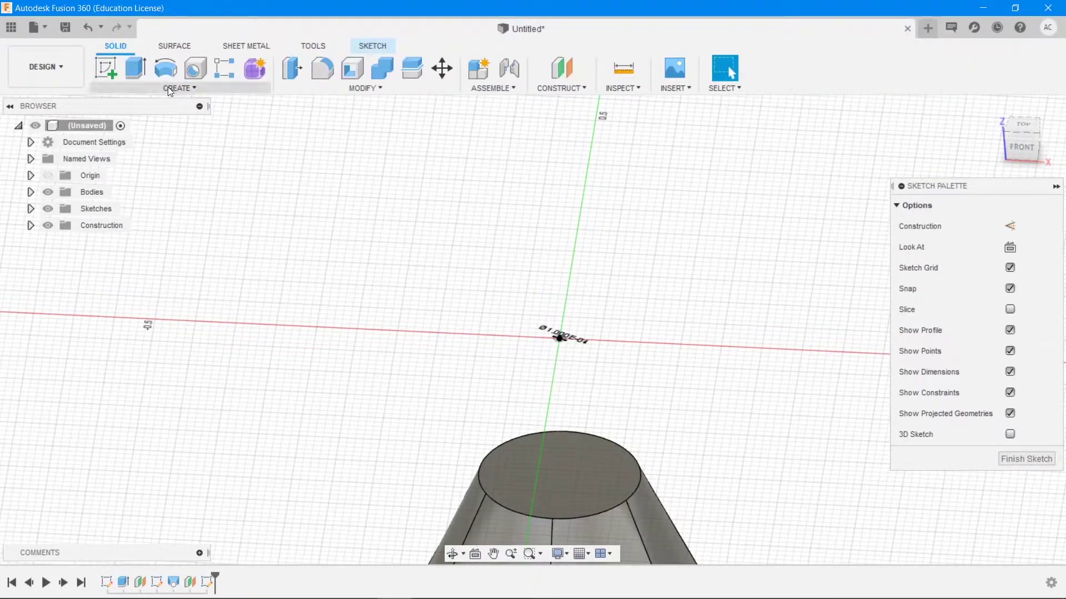
left_click(176, 88)
left_click(135, 214)
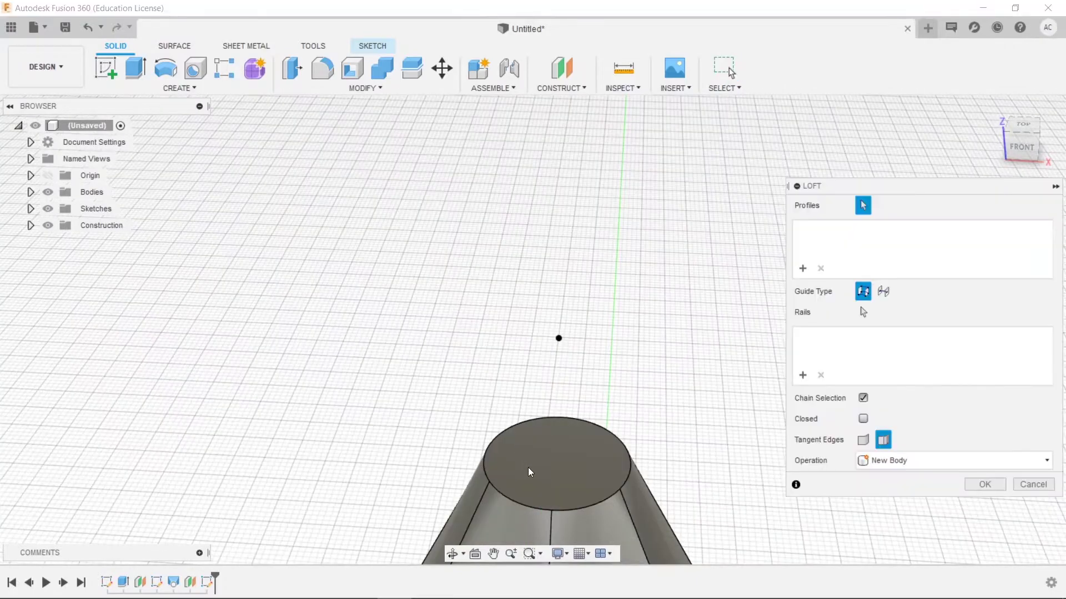
left_click(587, 485)
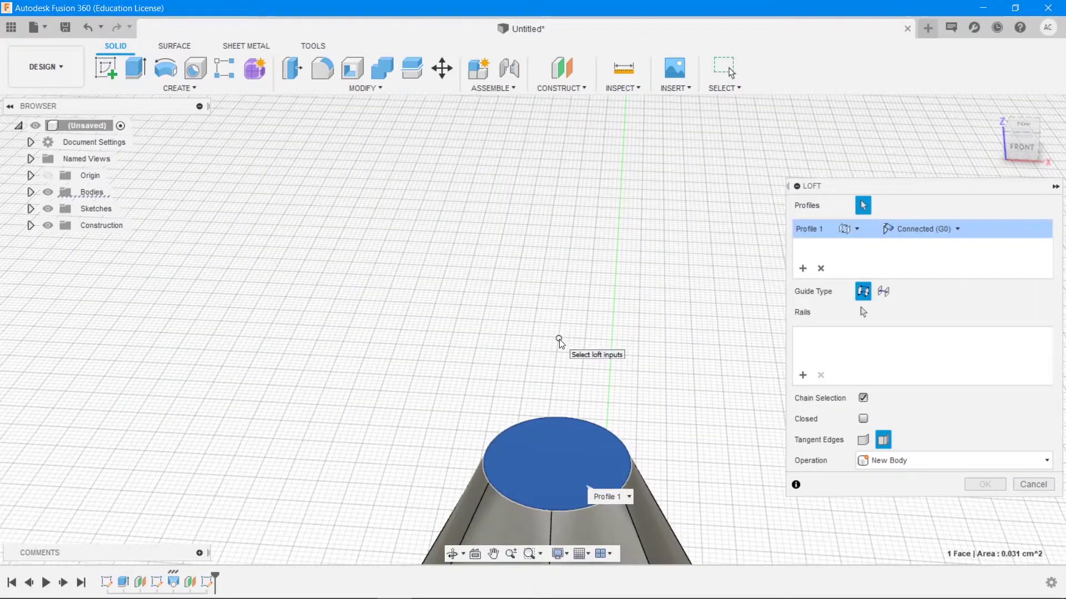
left_click(559, 338)
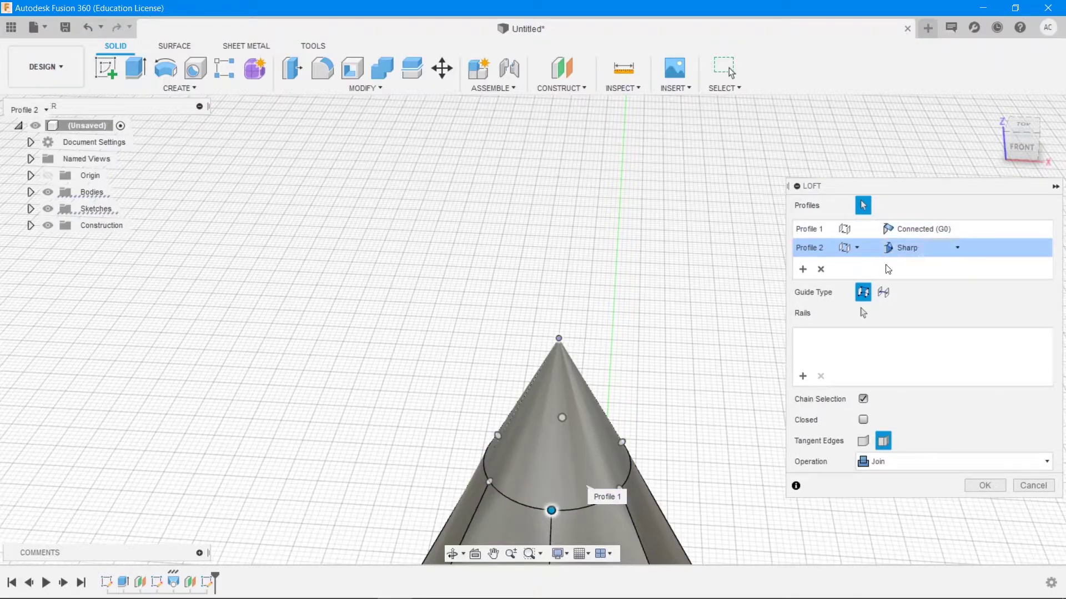
- Inspect the sharpened loft from the top and several angles, then confirm it
scroll(559, 347, "up", 2)
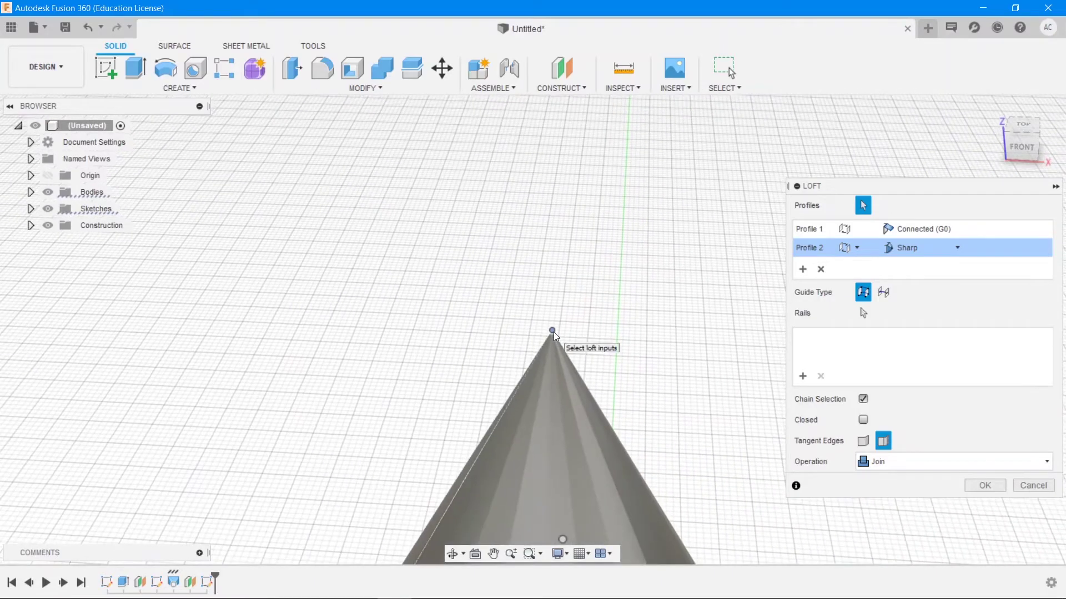
left_click(1023, 125)
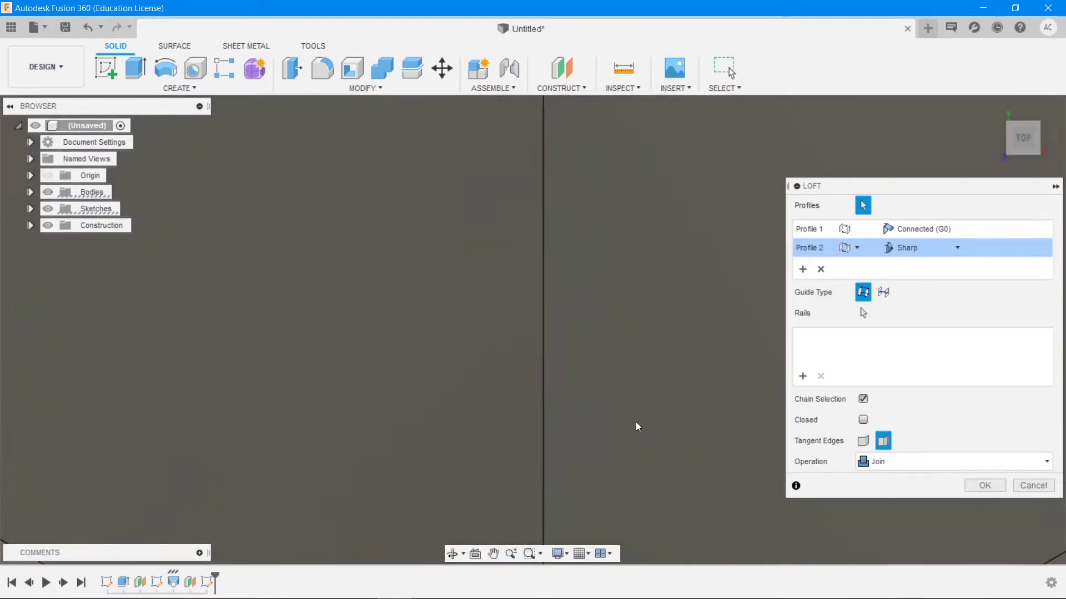
scroll(635, 426, "down", 10)
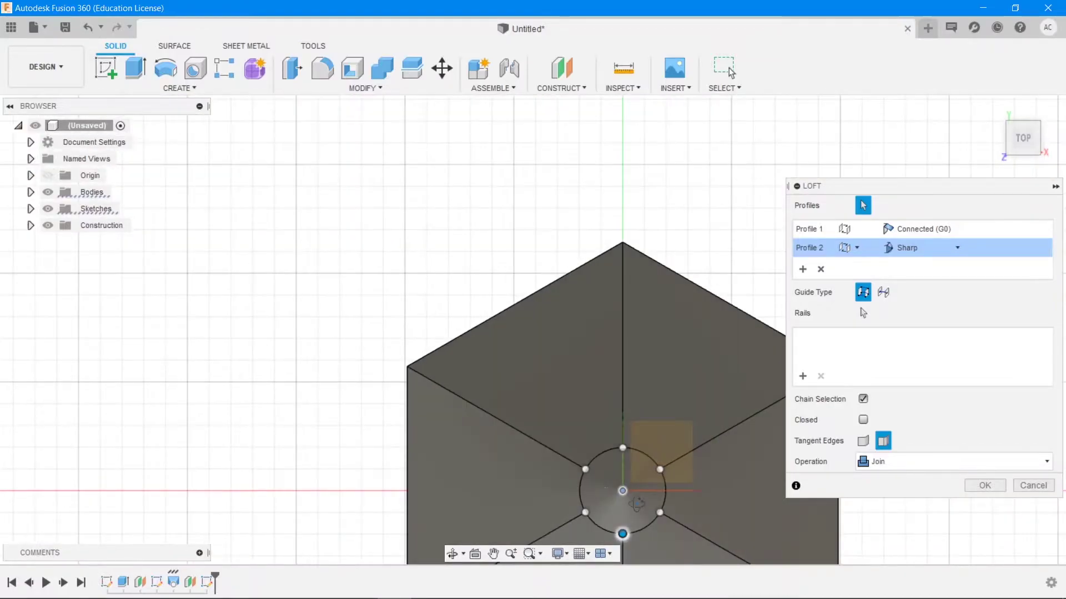
mouse_move(636, 504)
middle_mouse_down("shift")
mouse_move(637, 433)
mouse_move(638, 514)
middle_mouse_up("shift")
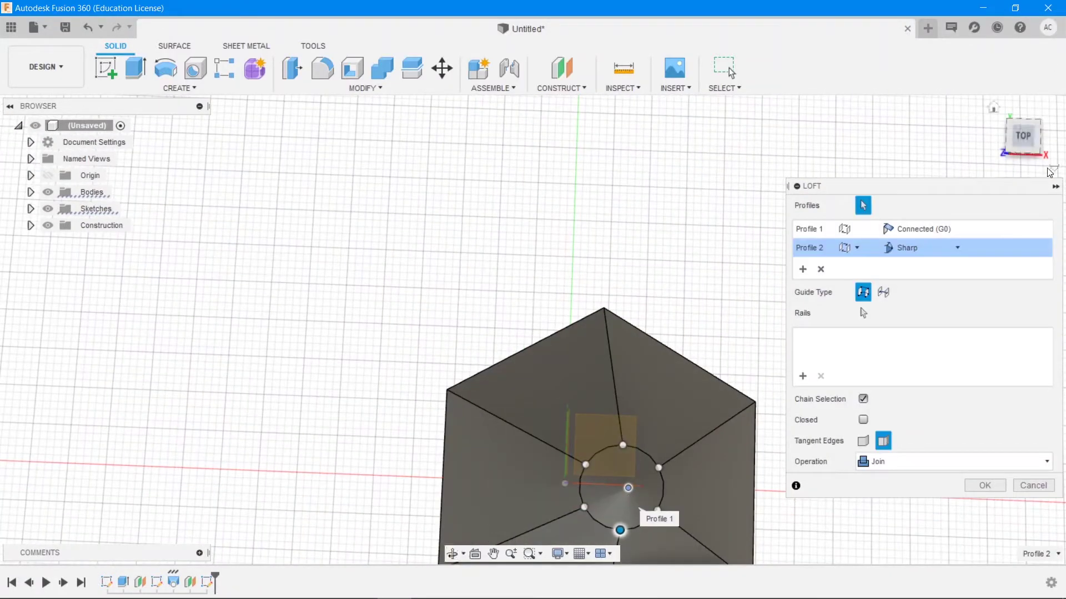
middle_click_drag(676, 377, 657, 309, "shift")
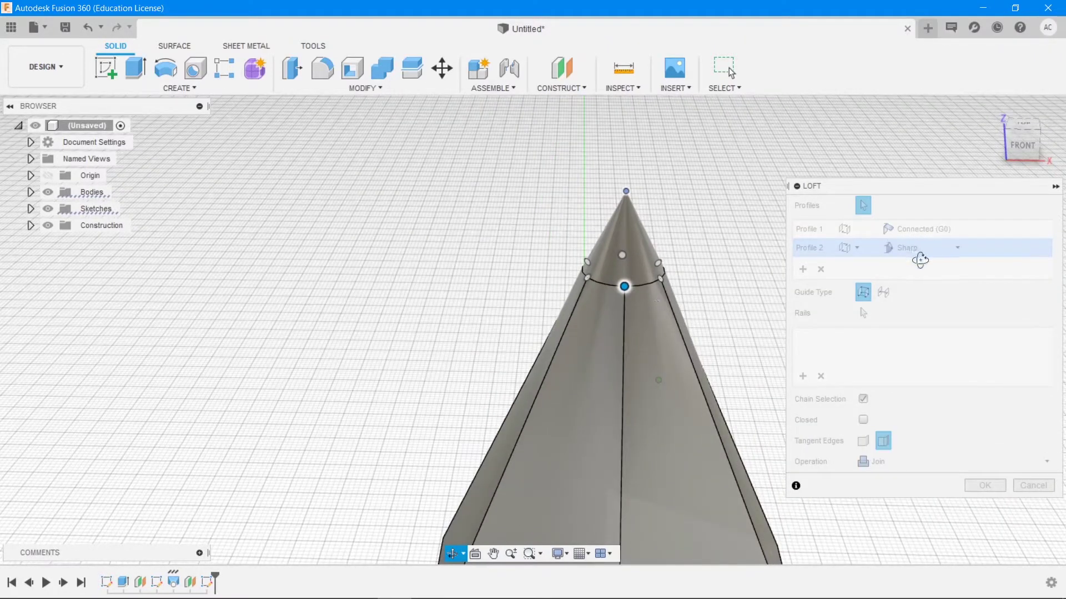
middle_click_drag(920, 260, 905, 261, "shift")
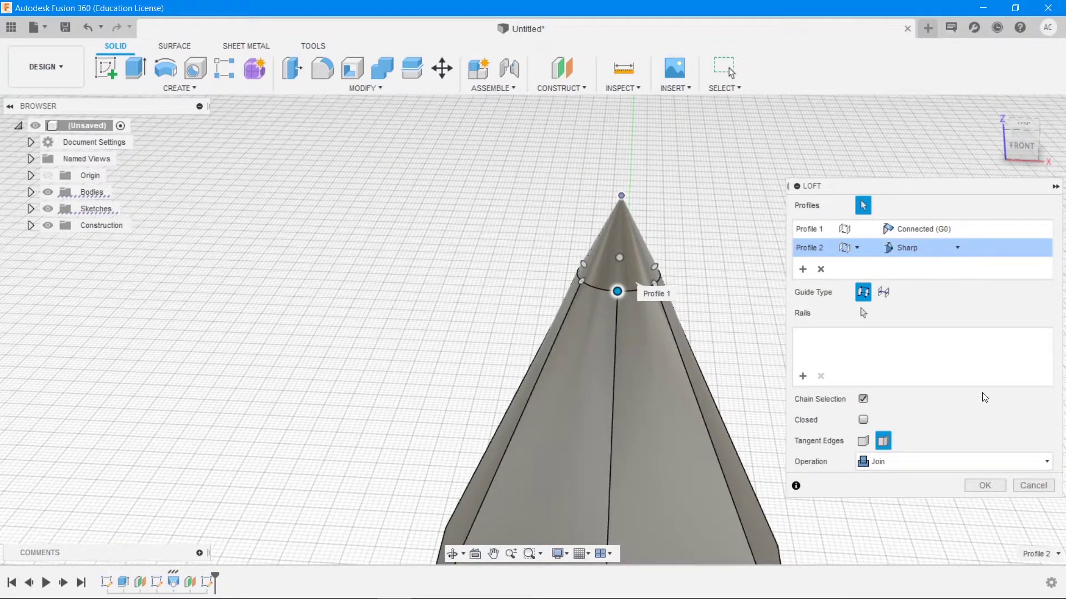
left_click(987, 486)
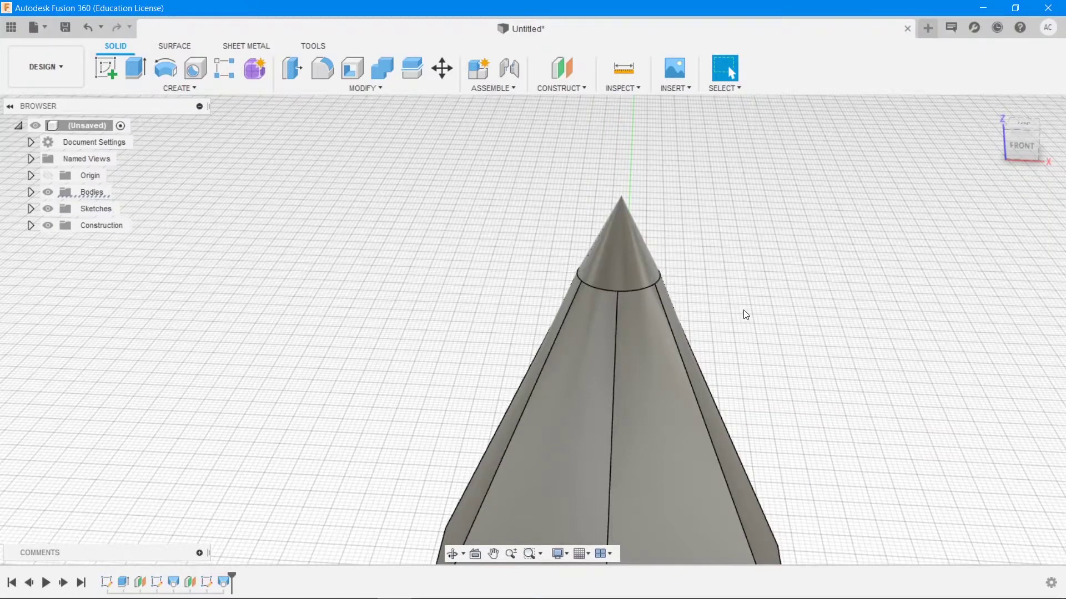
scroll(639, 334, "up", 1)
scroll(638, 333, "down", 5)
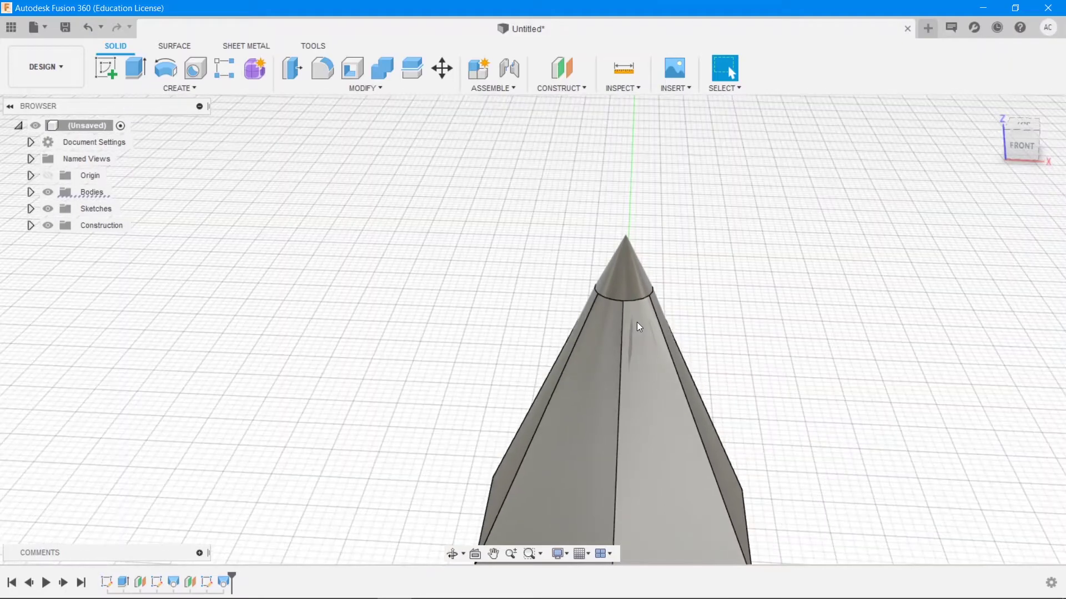
- Check the Pencil.png reference, then view the hexagonal bottom face squarely, rolled 90°
middle_click_drag(654, 462, 638, 278)
key("alt+Tab")
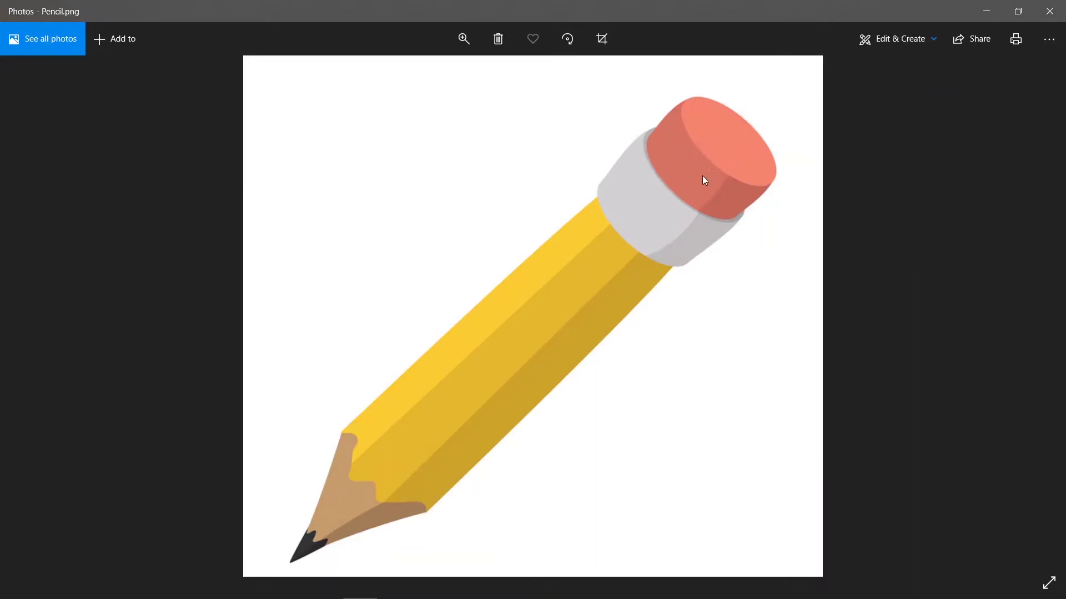
key("alt+Tab")
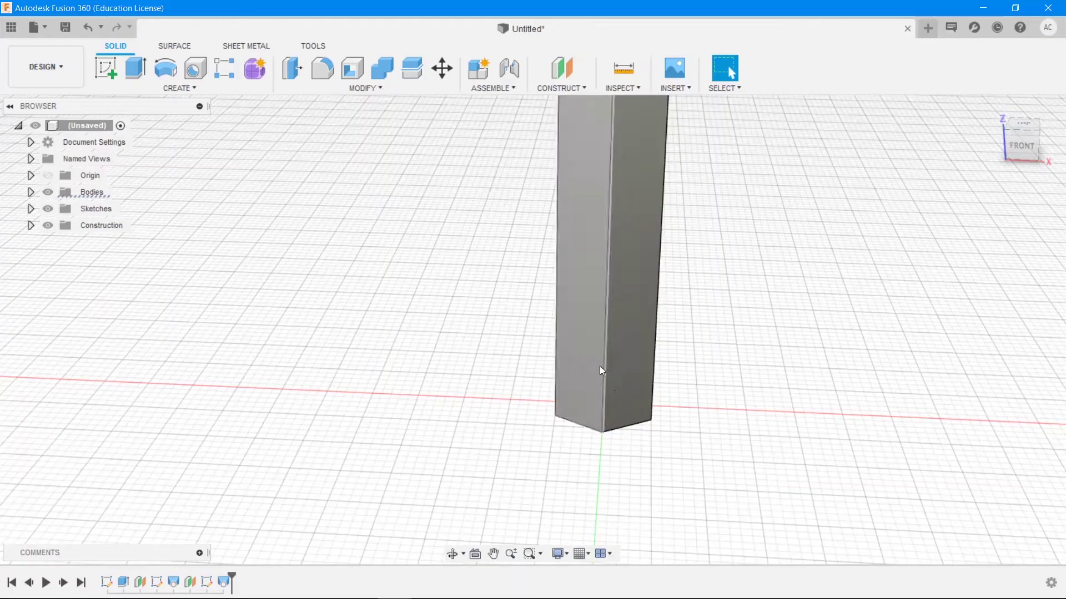
left_click(1025, 166)
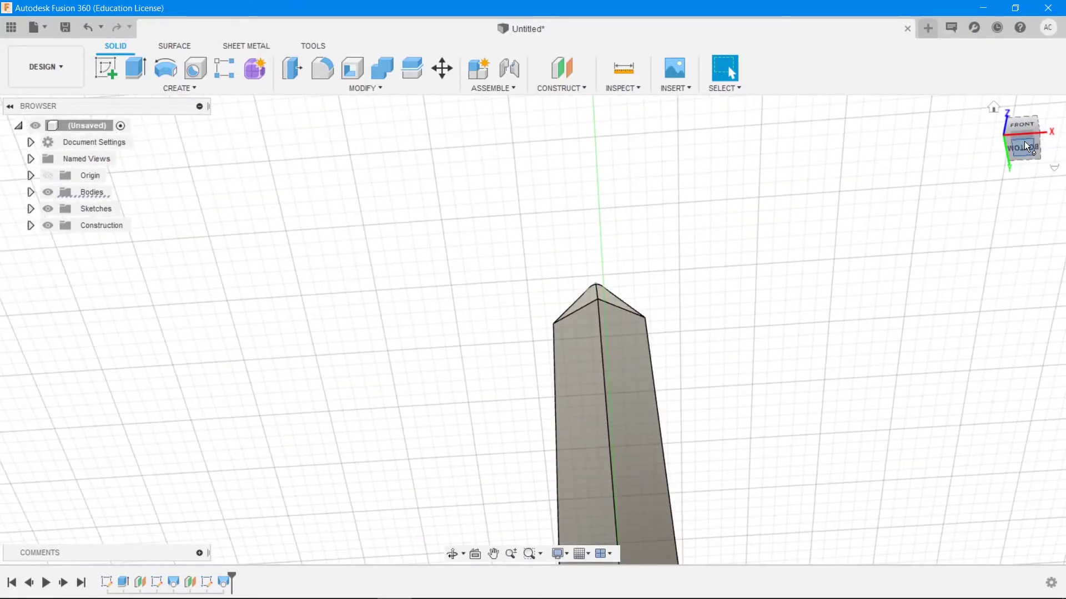
left_click(1024, 144)
left_click(1045, 110)
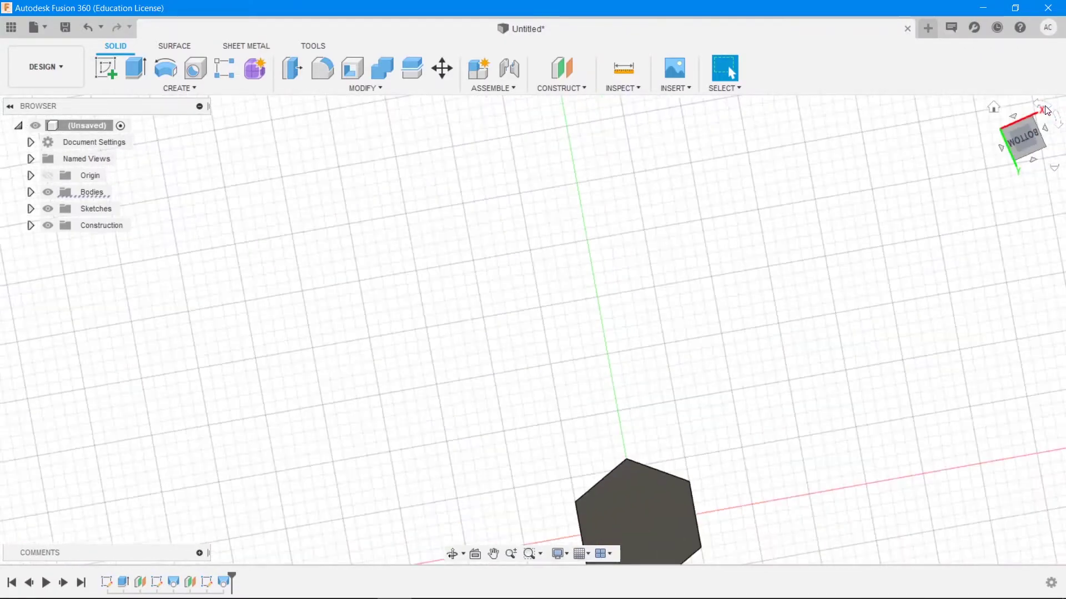
left_click(1046, 109)
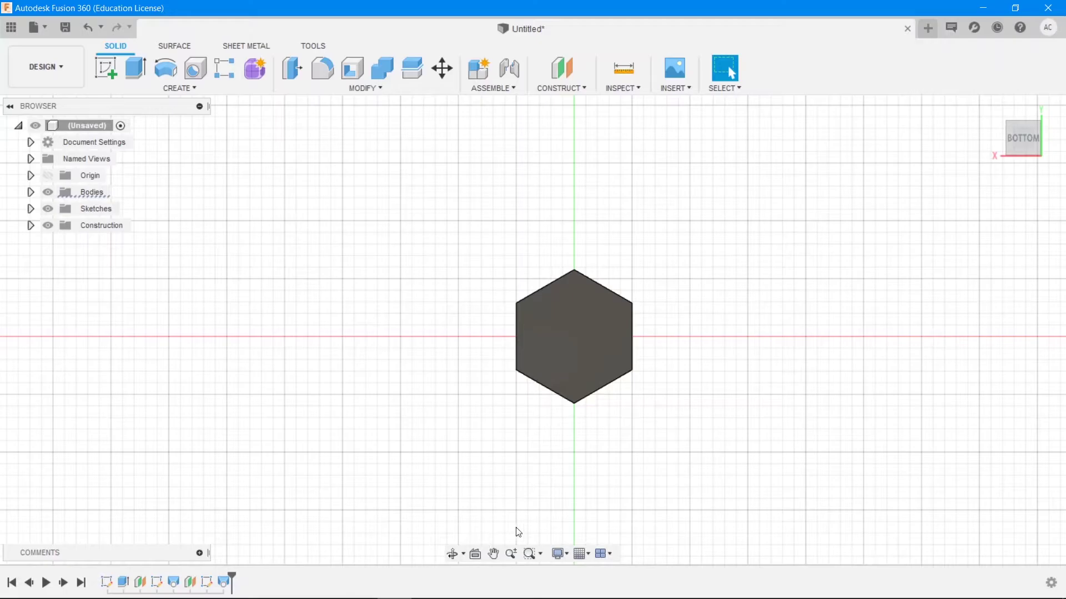
- Start a sketch on the hexagonal bottom face, checking the pencil reference image
left_click(115, 65)
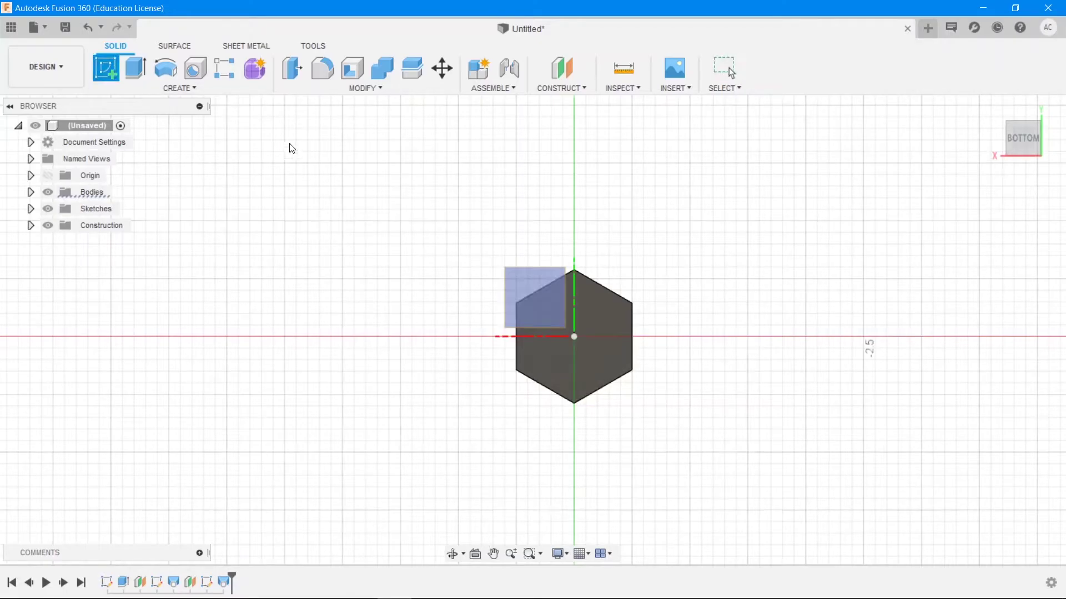
left_click(607, 331)
key("alt+Tab")
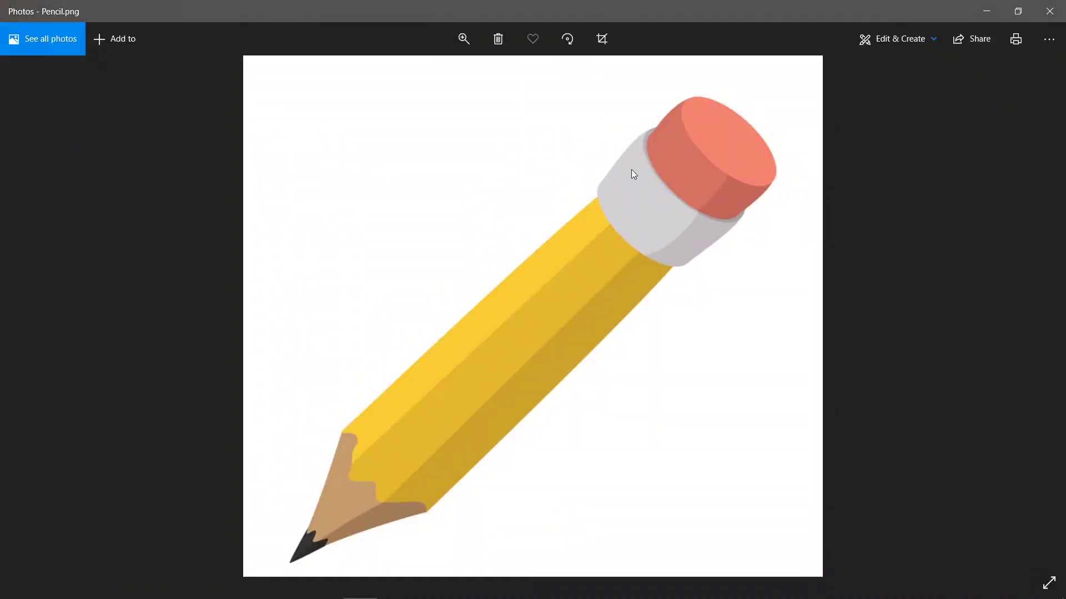
key("alt+Tab")
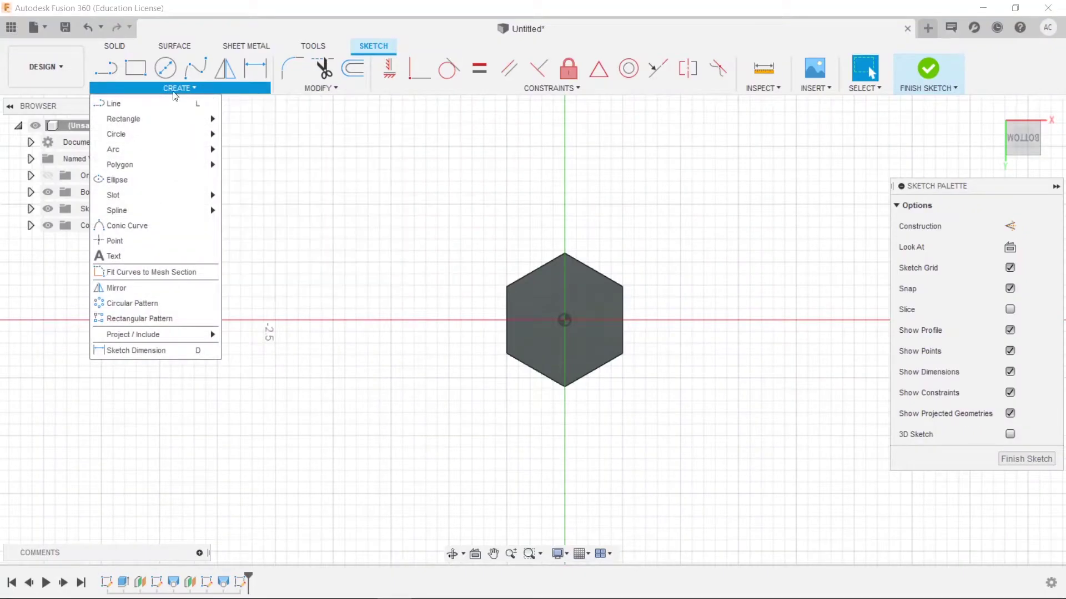
- Draw a 1.200 cm circle centred on the hexagon, finish the sketch and begin an extrude
left_click(165, 71)
left_click(166, 71)
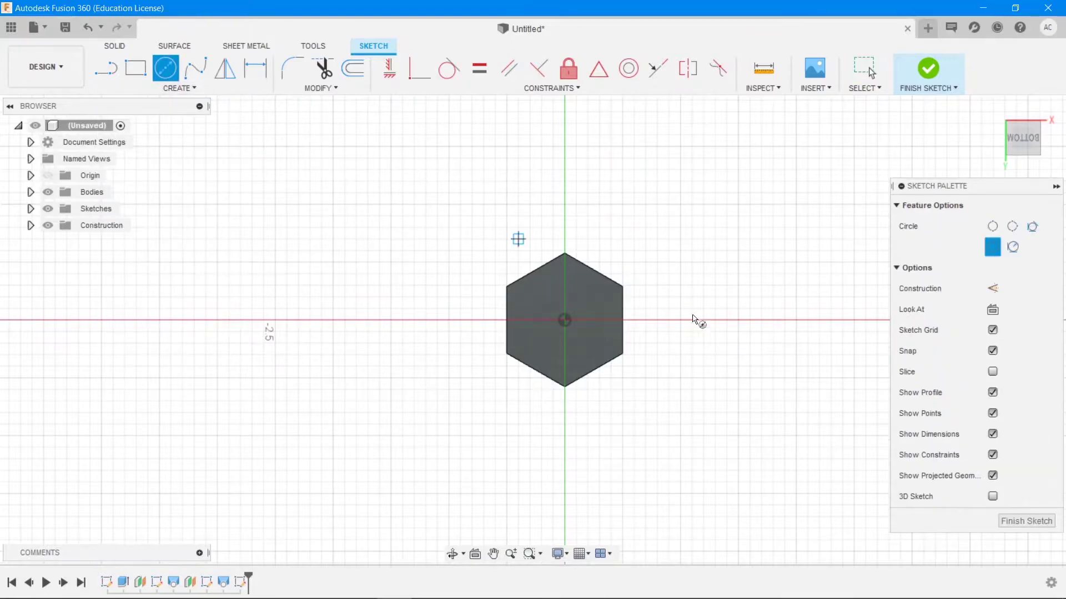
left_click(566, 320)
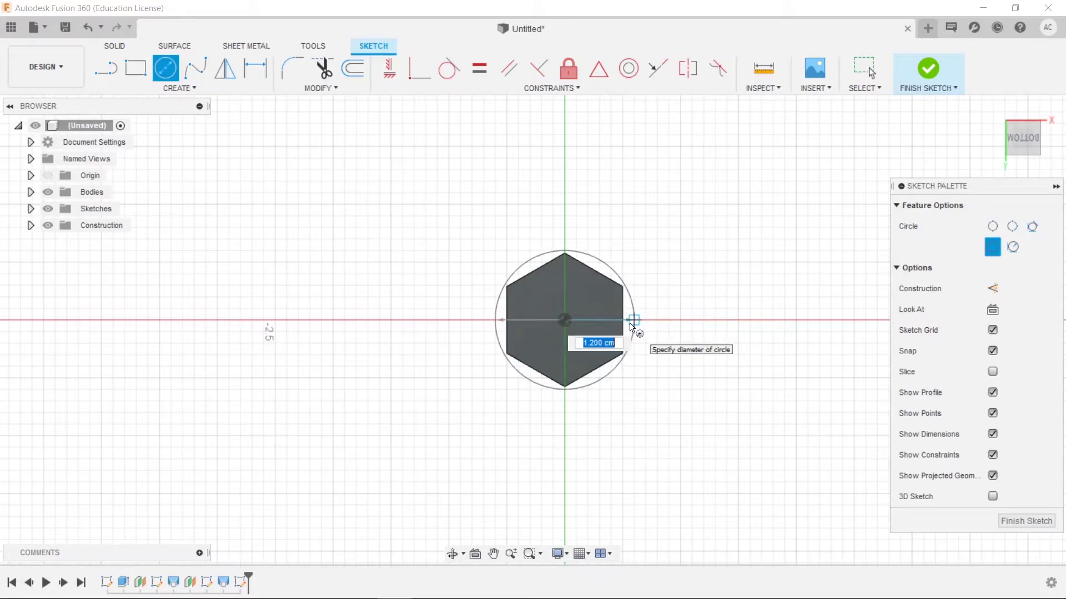
left_click(631, 325)
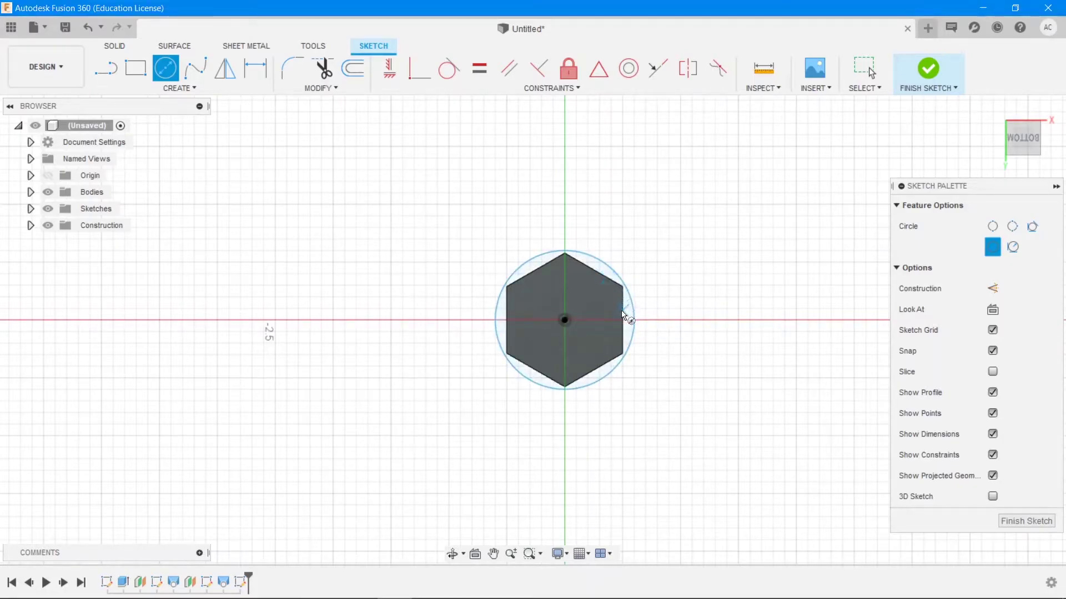
left_click(1013, 524)
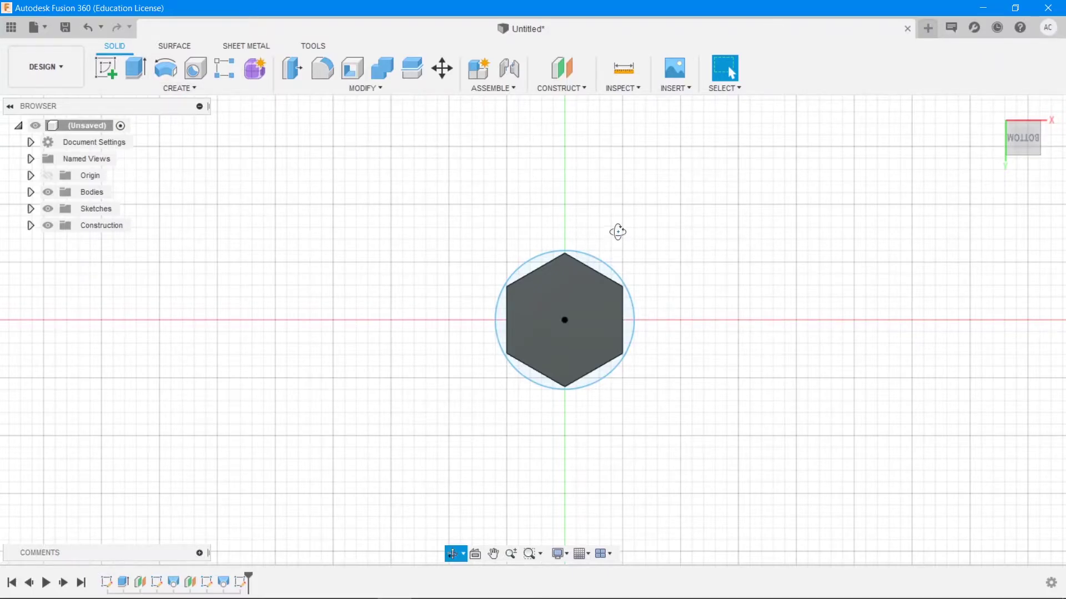
middle_click_drag(618, 231, 618, 260, "shift")
left_click(143, 67)
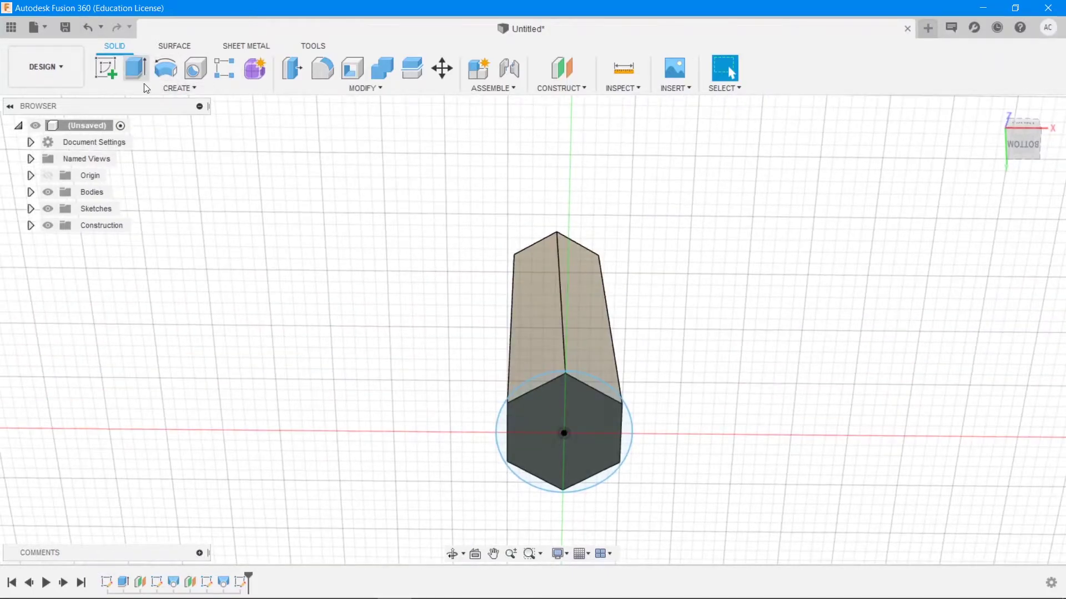
- Extrude the ring between hexagon and circle a thin 0.10 cm
left_click(593, 387)
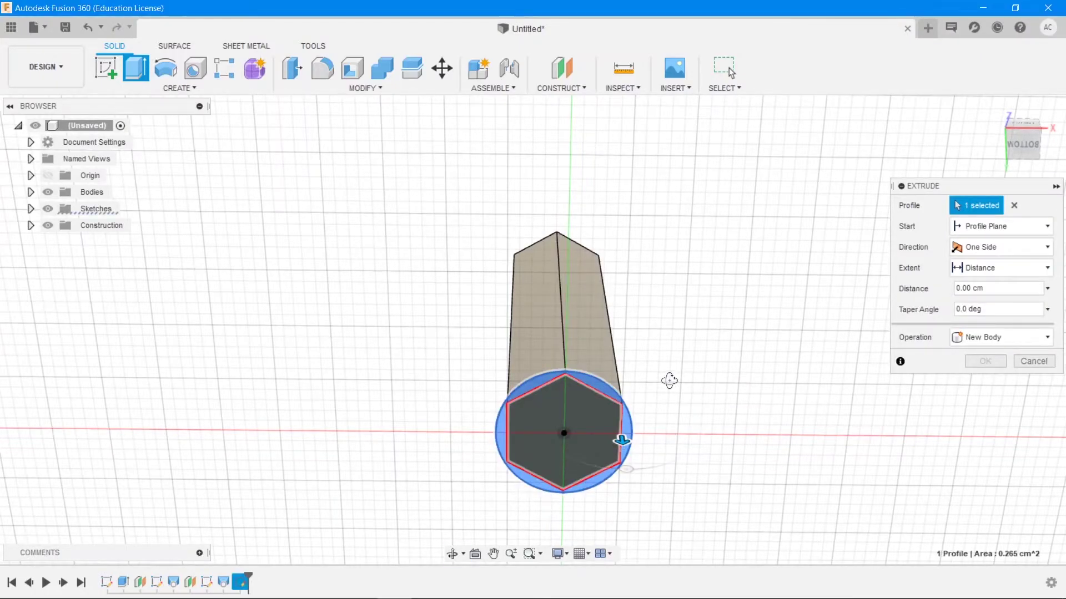
middle_click_drag(668, 378, 622, 266, "shift")
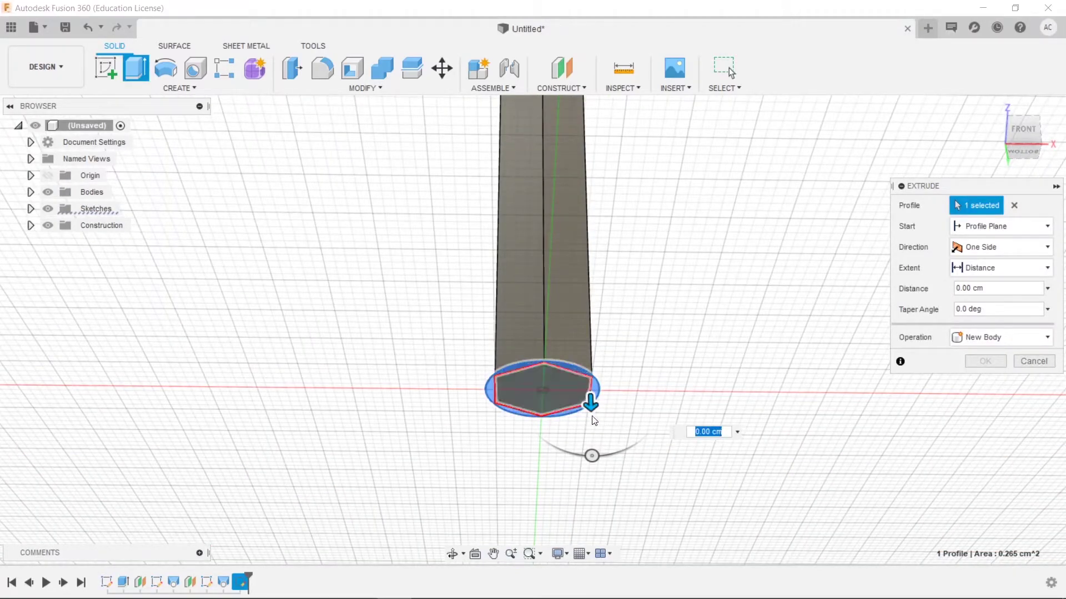
mouse_move(590, 401)
left_mouse_down()
mouse_move(594, 484)
mouse_move(588, 398)
mouse_move(586, 407)
left_mouse_up()
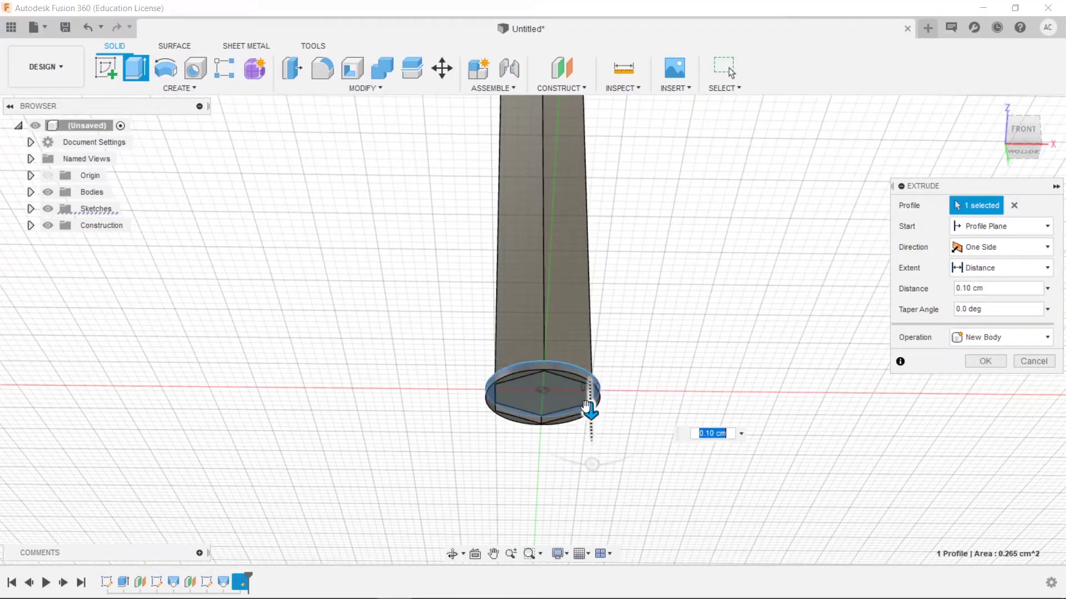
key("Return")
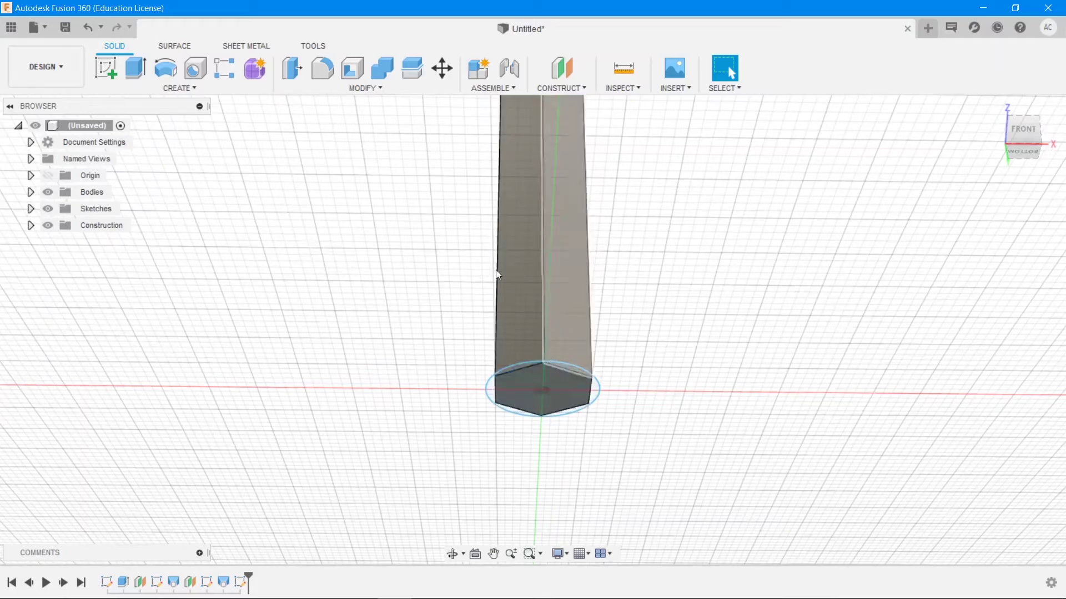
- Extrude the ring and inner hexagon 0.50 cm downward, joined to the body
key("e")
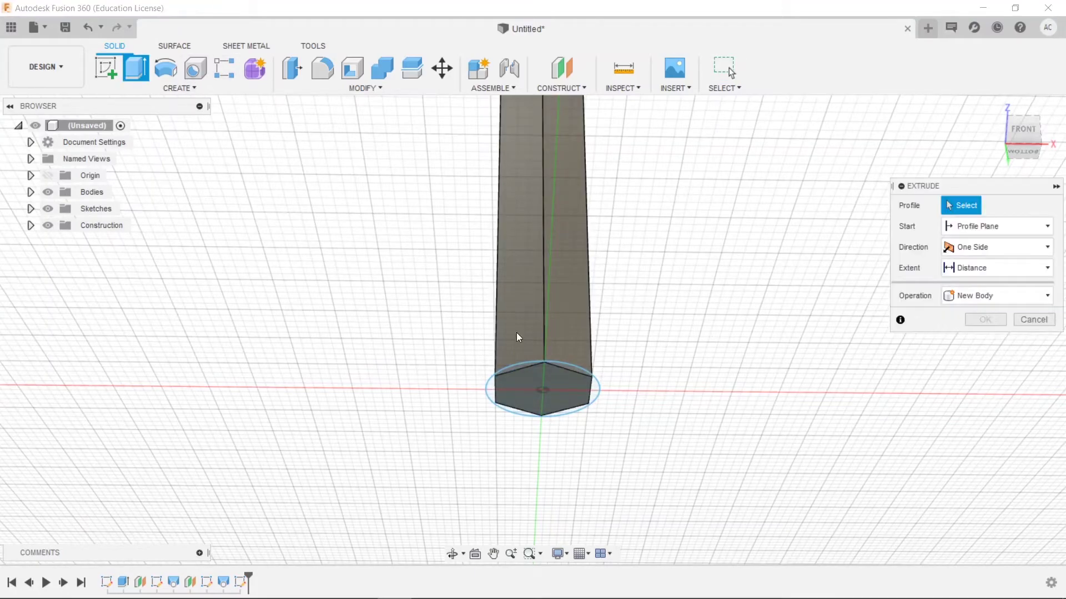
left_click(570, 369)
left_click(549, 385)
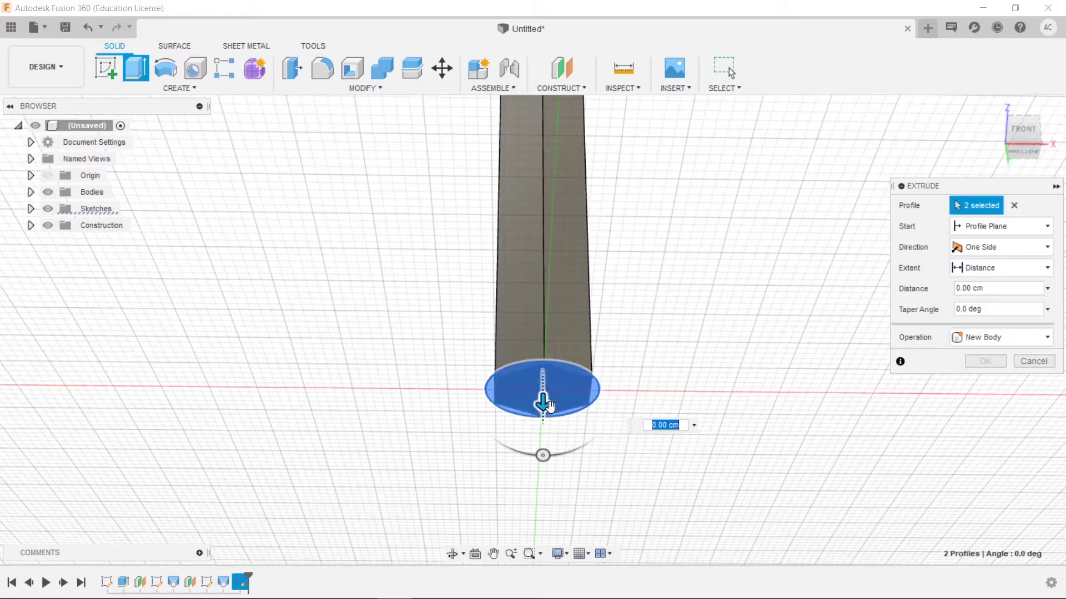
left_click_drag(544, 401, 543, 436)
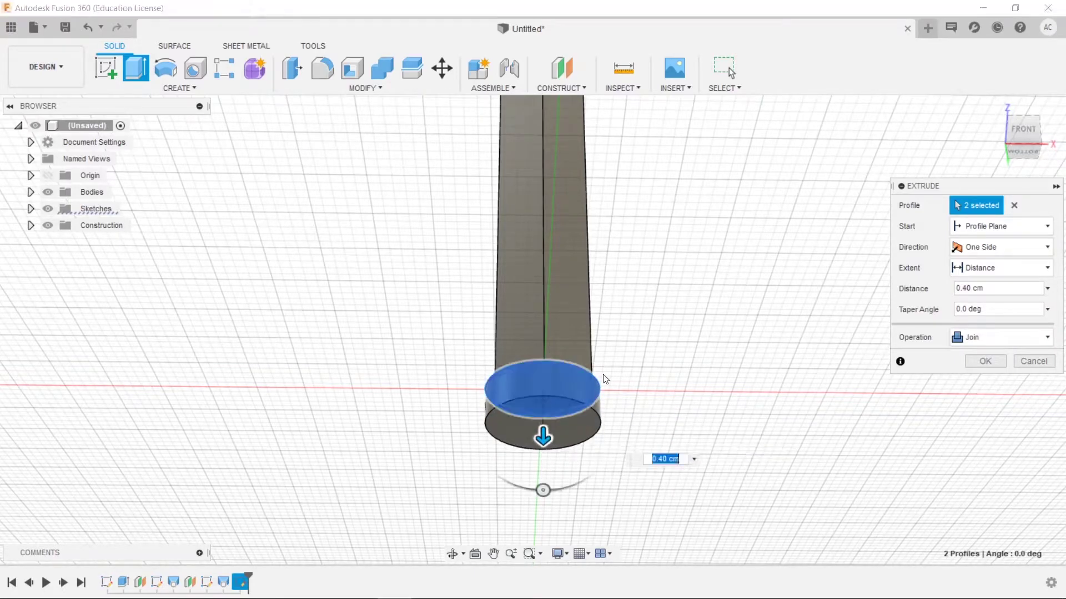
mouse_move(626, 297)
middle_mouse_down("shift")
mouse_move(623, 333)
mouse_move(607, 292)
middle_mouse_up("shift")
scroll(572, 260, "down", 5)
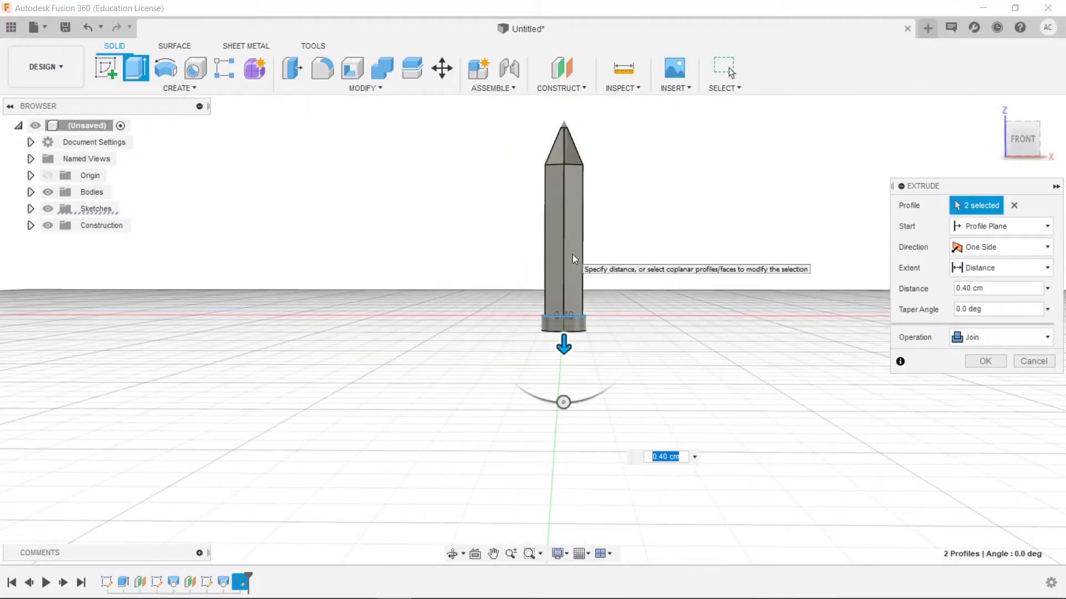
mouse_move(562, 350)
left_mouse_down()
mouse_move(562, 373)
mouse_move(561, 364)
left_mouse_up()
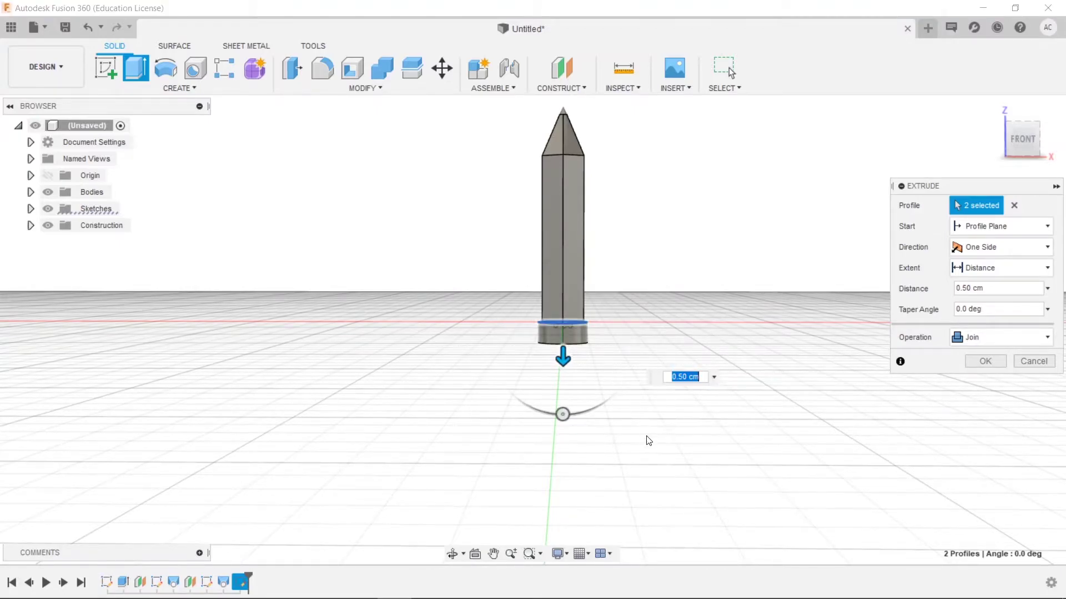
key("Return")
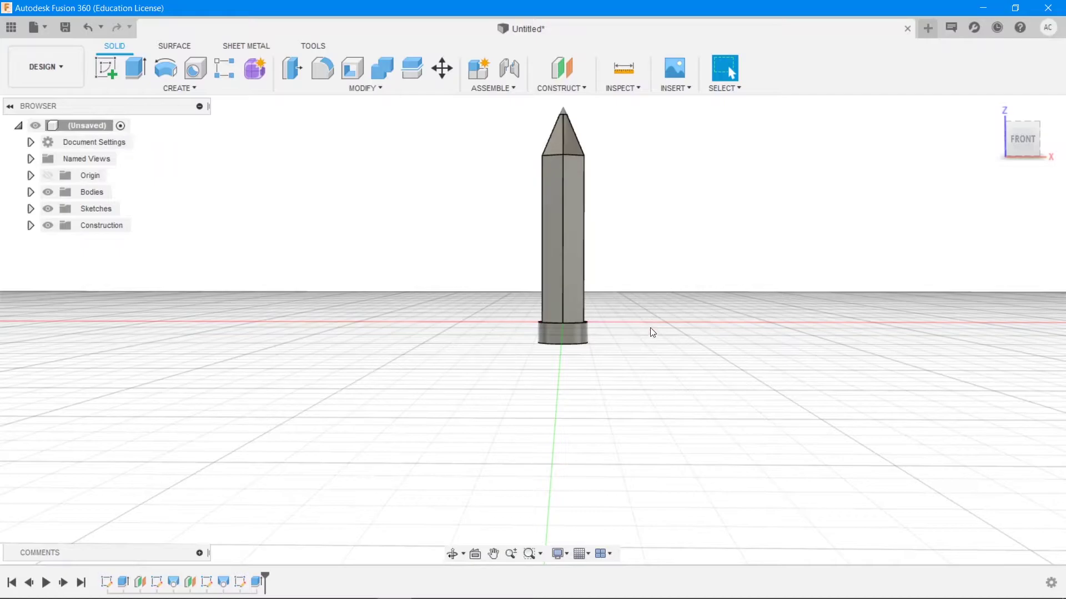
- Sketch a 1.000 cm diameter circle centred at the origin on the pencil's round end face
middle_click_drag(618, 373, 609, 297, "shift")
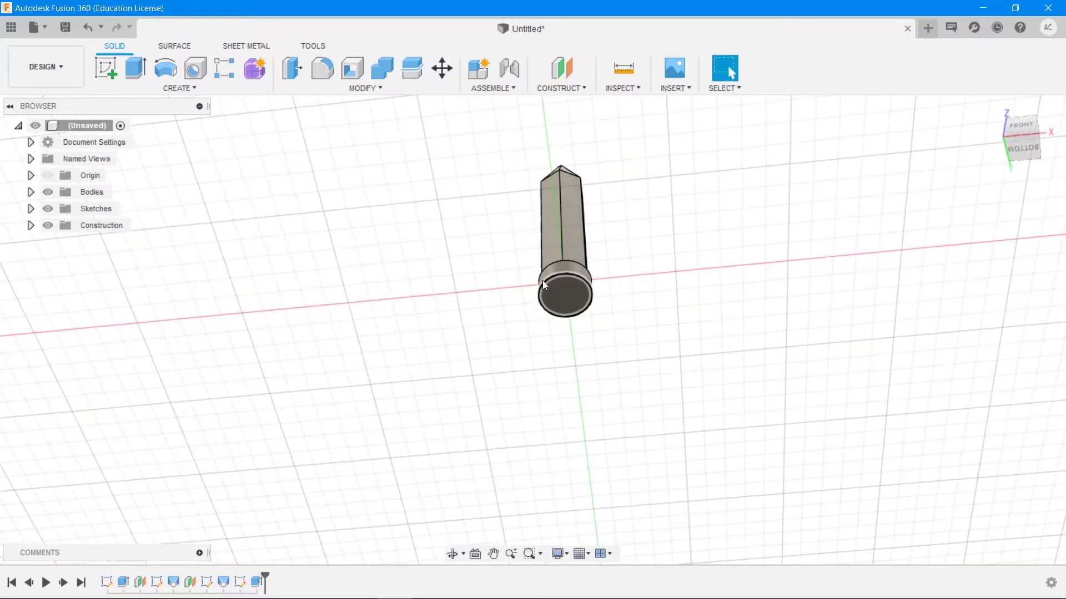
left_click(105, 68)
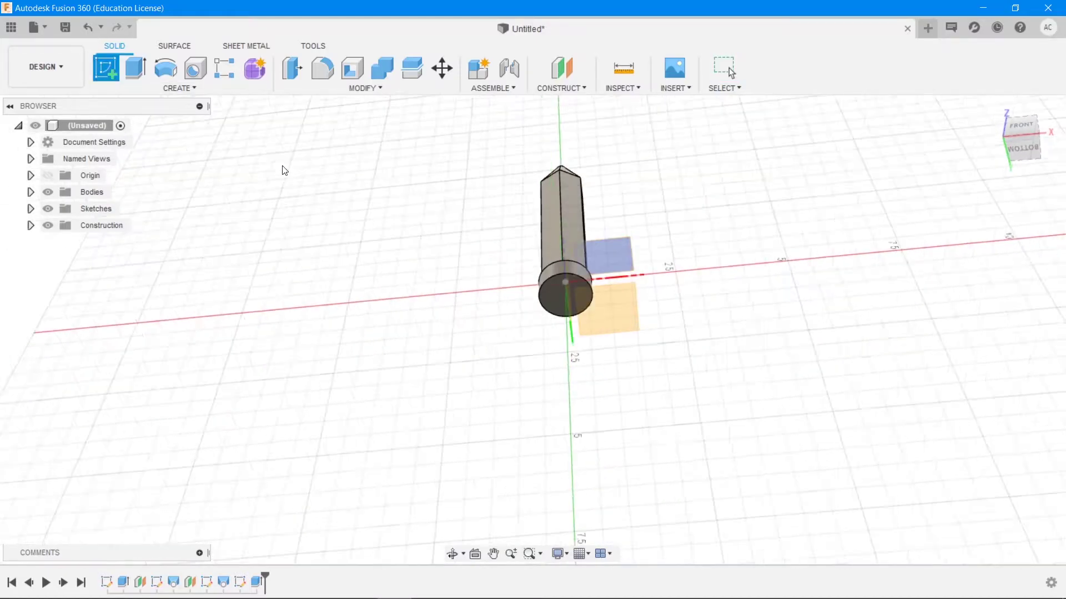
left_click(555, 290)
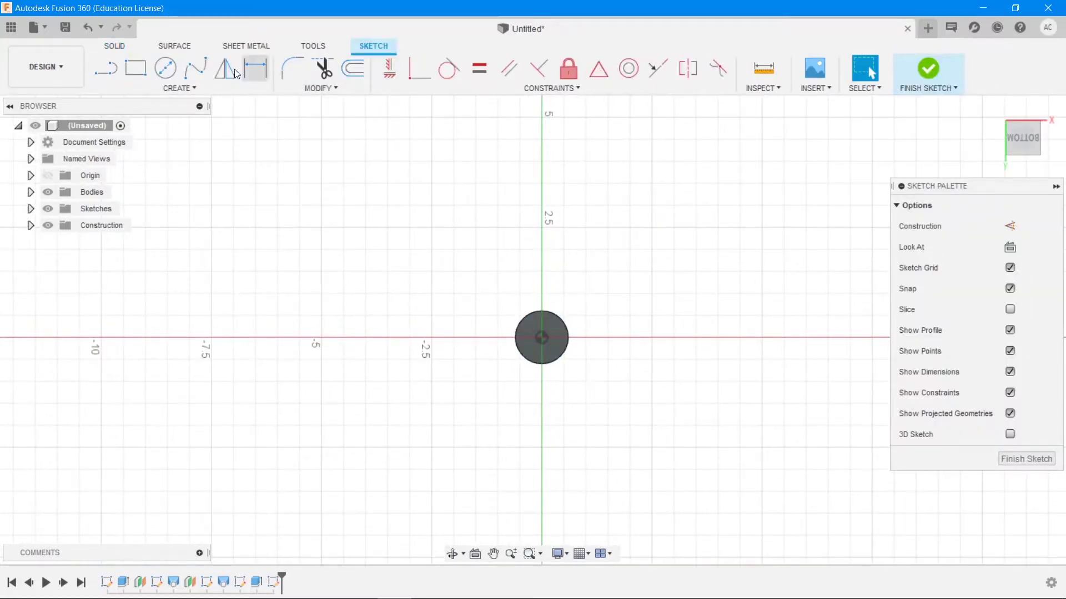
left_click(165, 68)
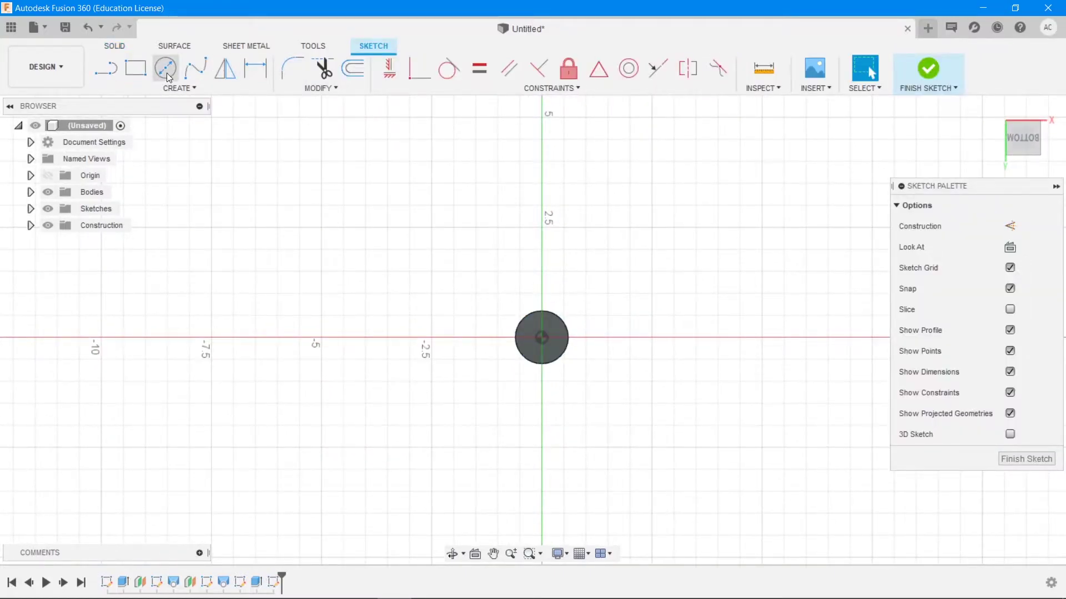
left_click(544, 335)
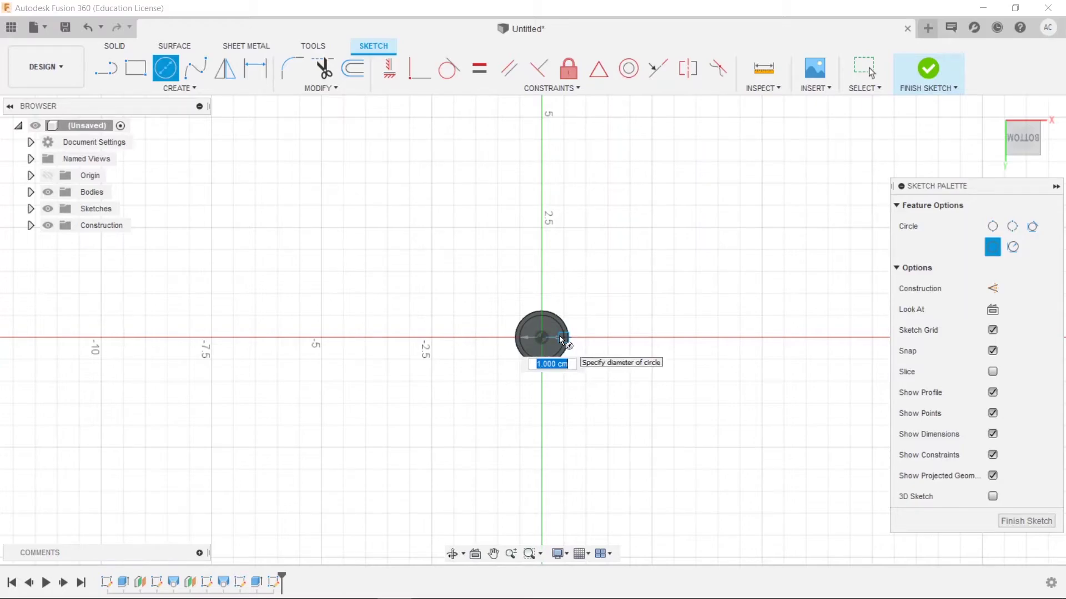
left_click(561, 340)
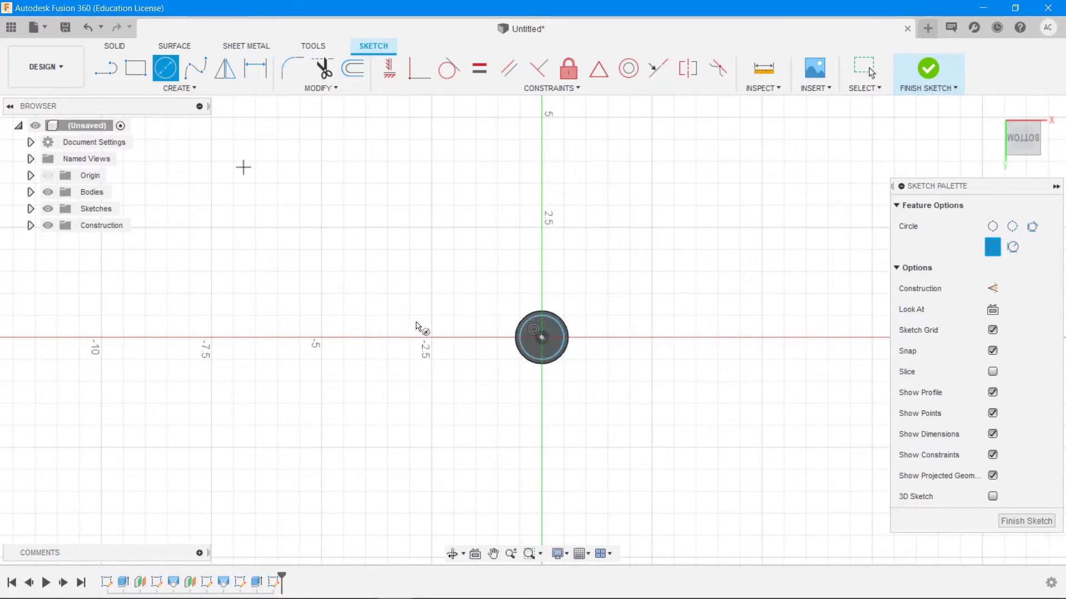
middle_click_drag(542, 286, 544, 373, "shift")
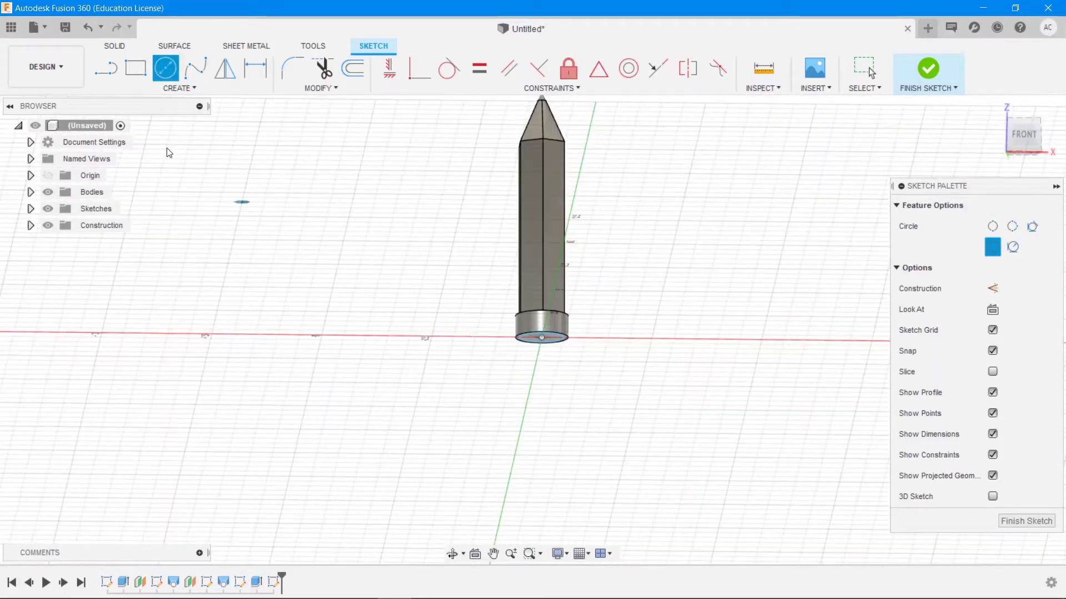
- Extrude the 1.000 cm circle 0.50 cm downward as a join beneath the band
left_click(116, 45)
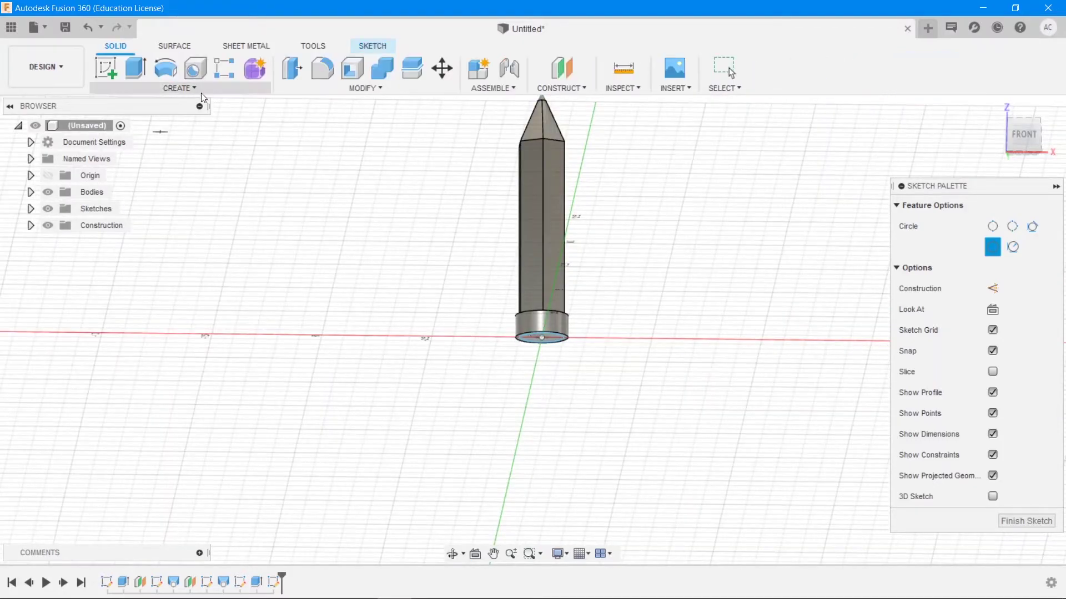
left_click(136, 68)
left_click(543, 346)
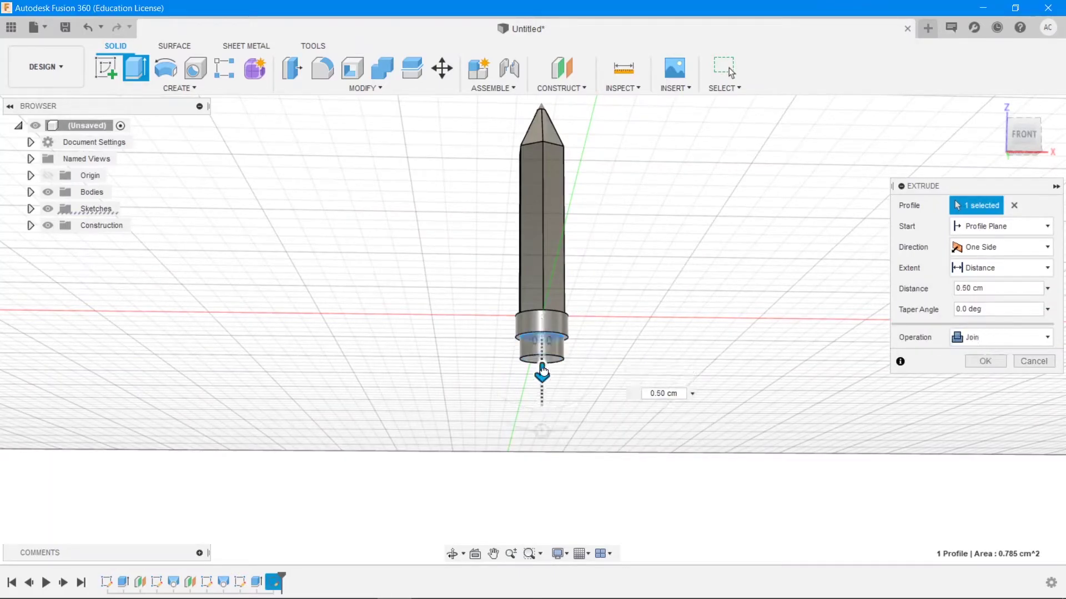
scroll(539, 358, "up", 5)
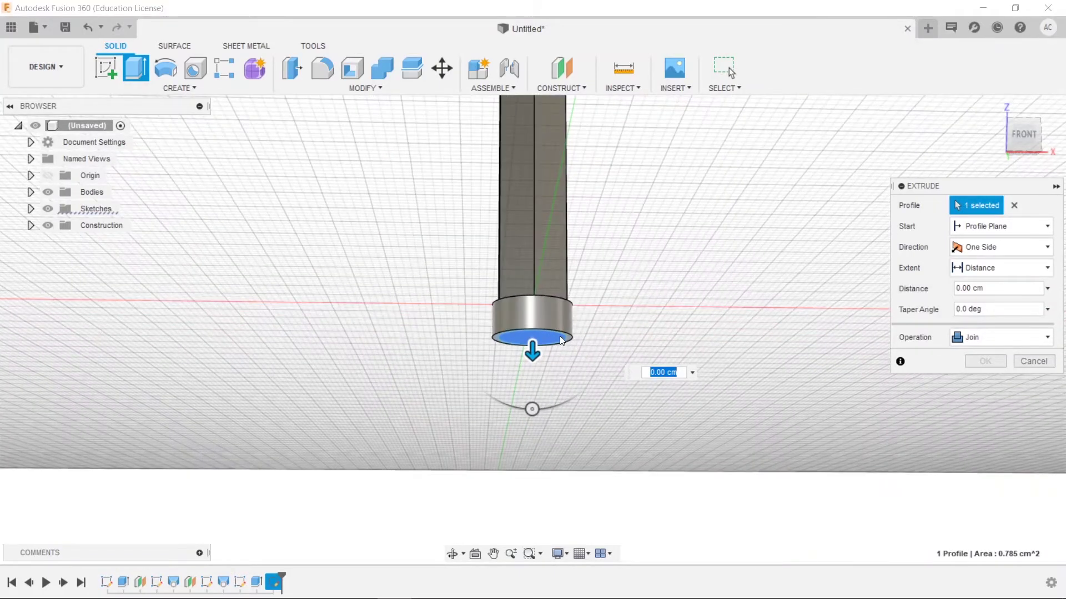
left_click_drag(502, 354, 507, 381)
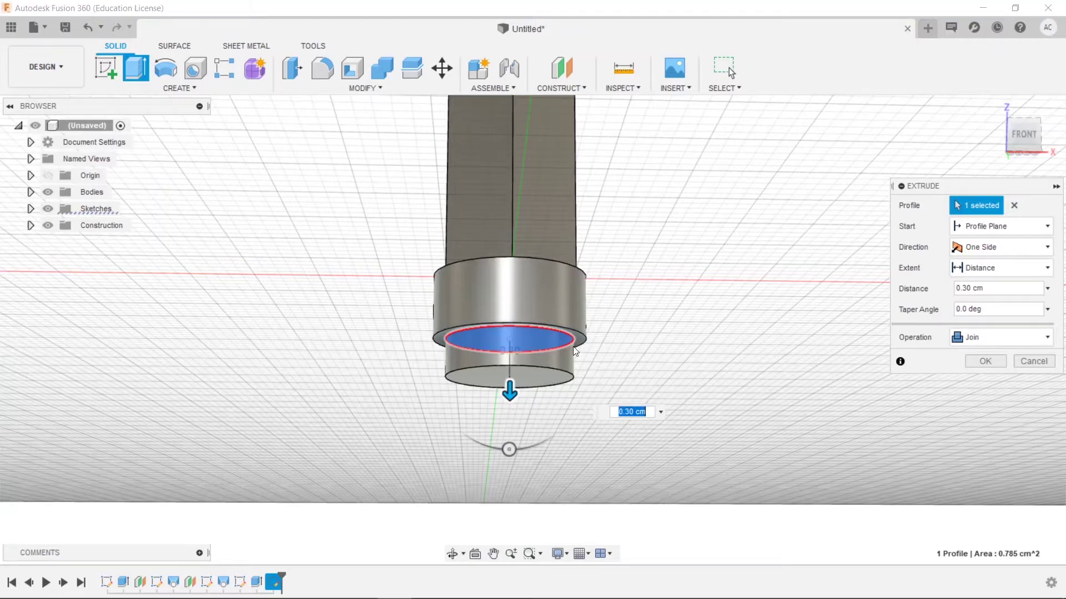
scroll(578, 342, "up", 3)
scroll(578, 339, "down", 5)
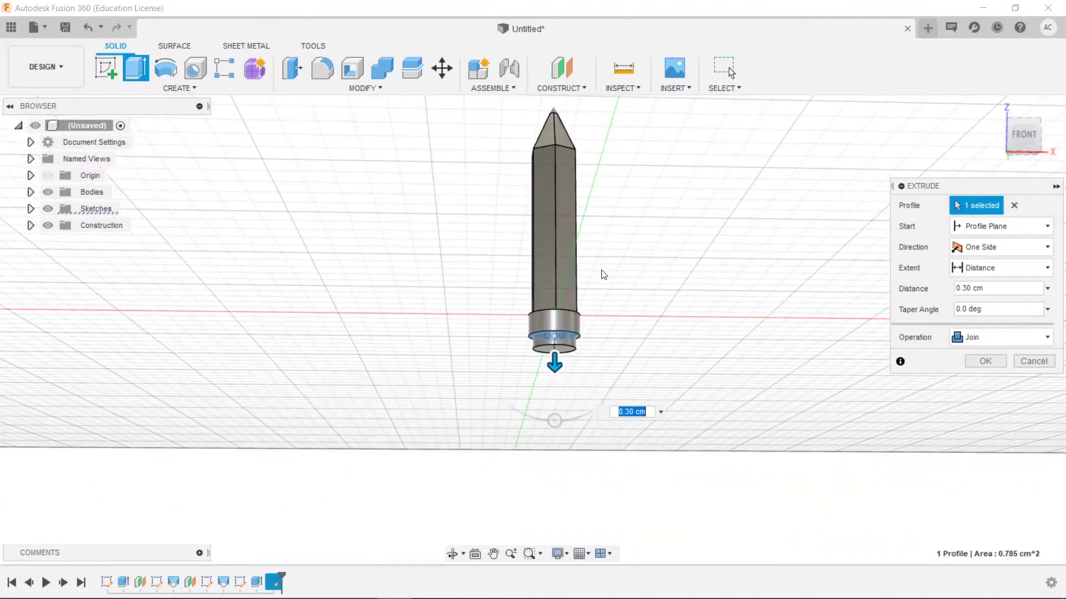
mouse_move(600, 274)
middle_mouse_down("shift")
mouse_move(603, 290)
mouse_move(599, 278)
middle_mouse_up("shift")
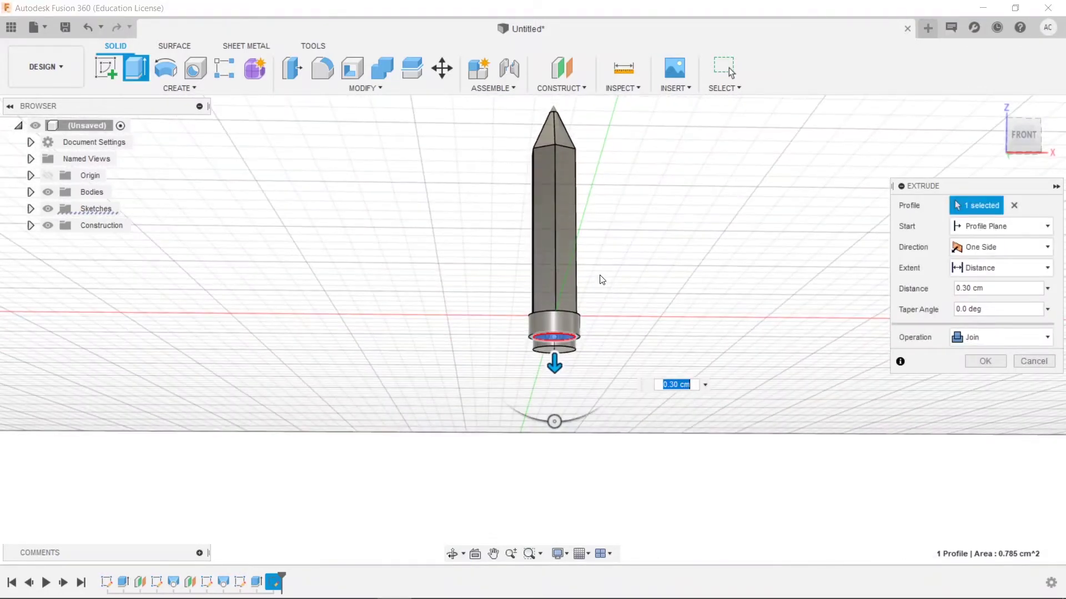
key("alt+Tab")
key("alt+Tab")
left_click_drag(555, 364, 555, 375)
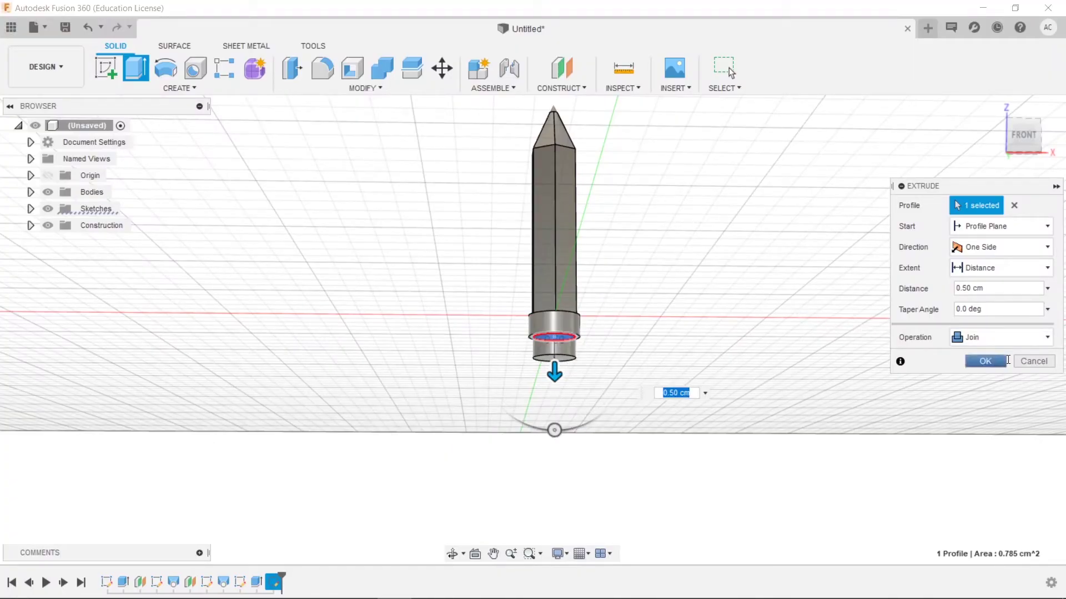
left_click(985, 362)
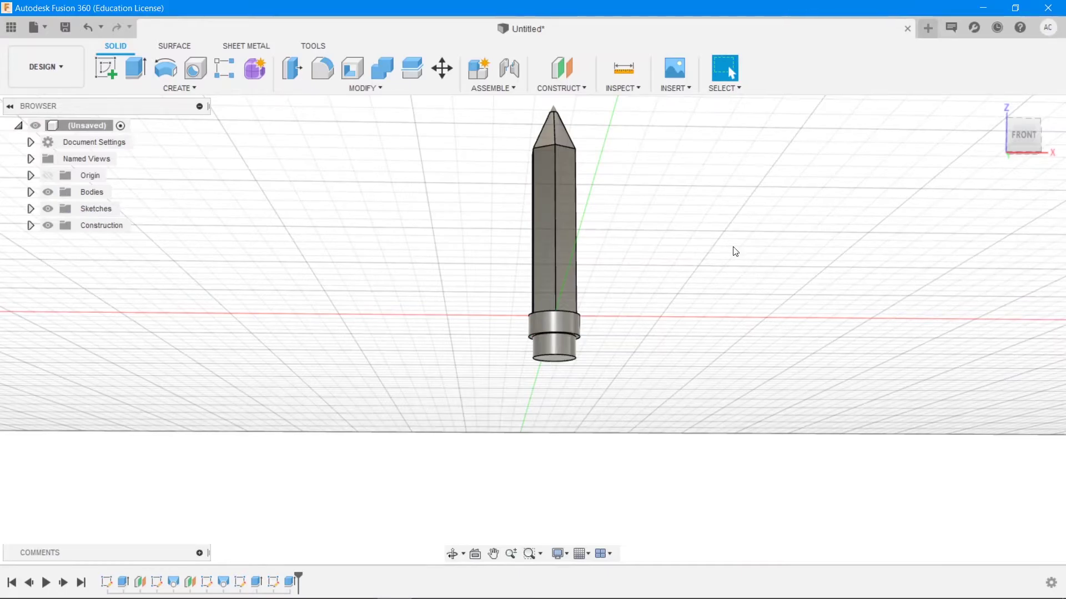
key("alt+Tab")
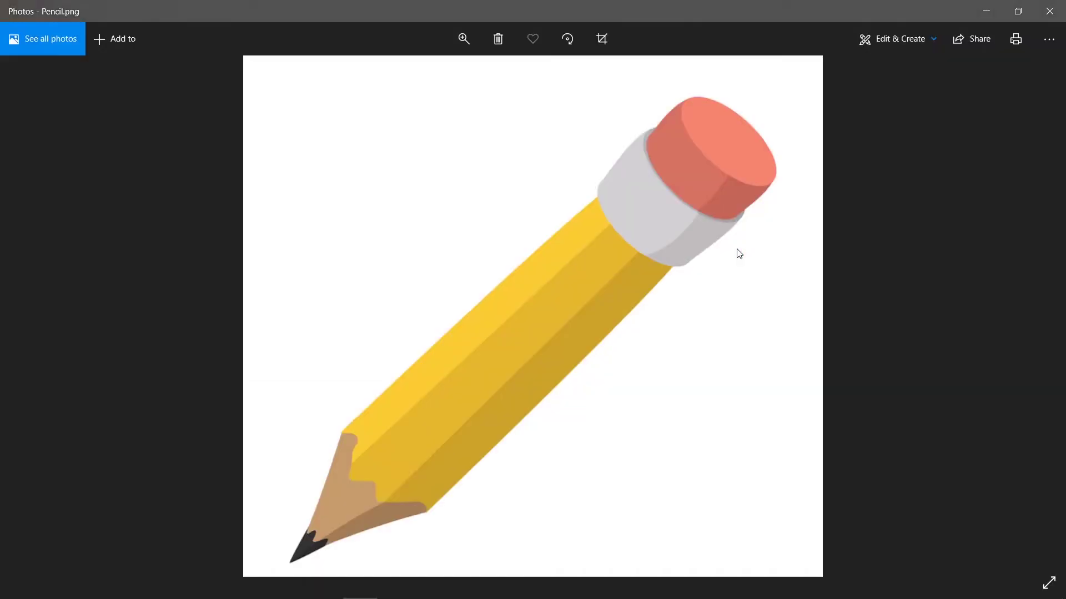
key("alt+Tab")
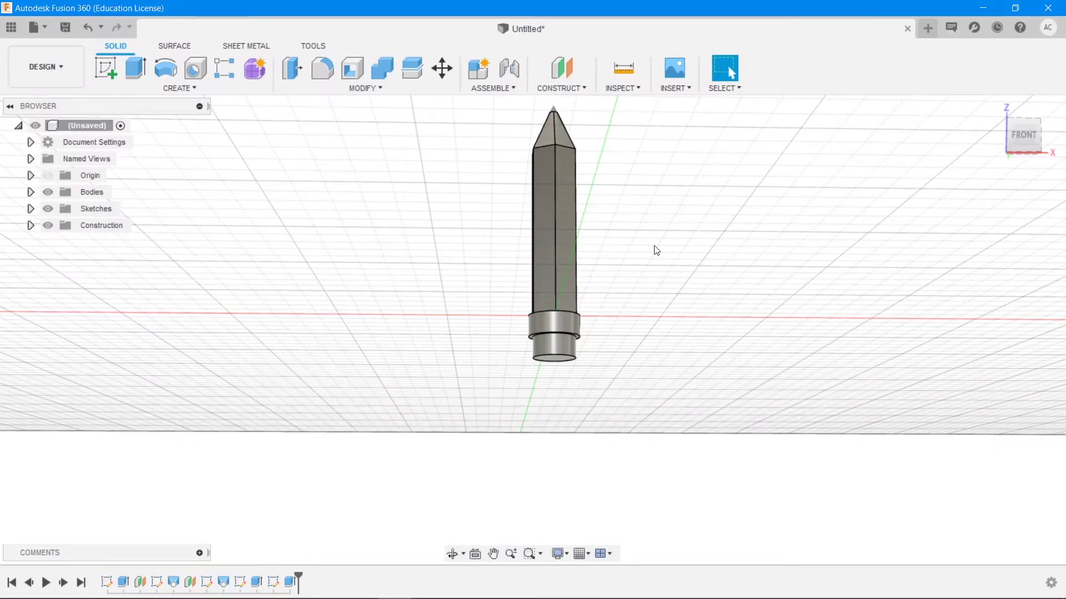
key("alt+Tab")
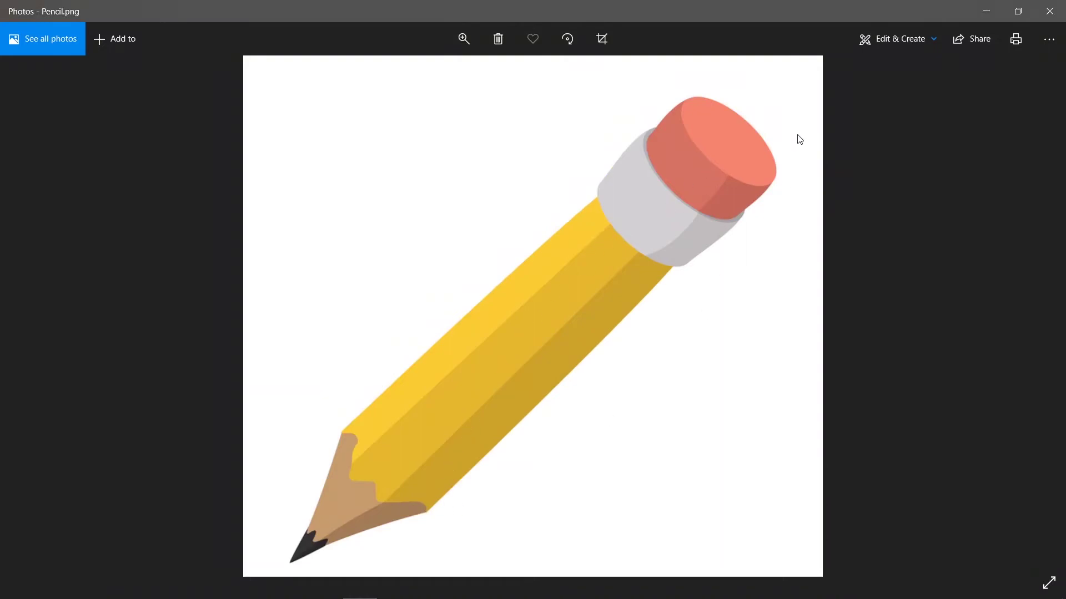
key("alt+Tab")
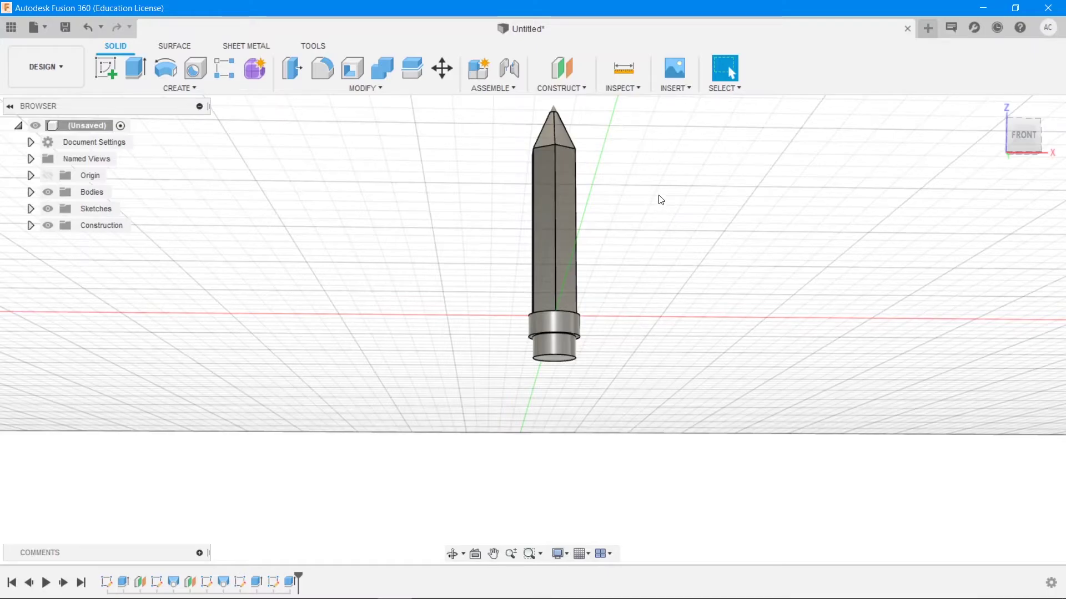
- Open the Appearance panel and drag Powder Coat - Rough (Red) onto the pencil
key("a")
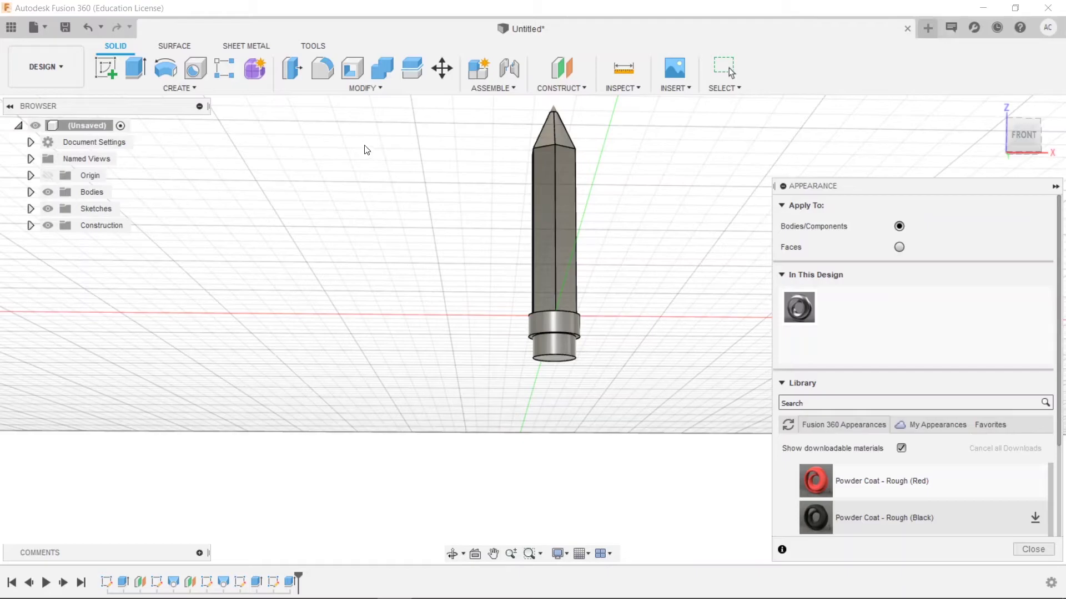
left_click(364, 88)
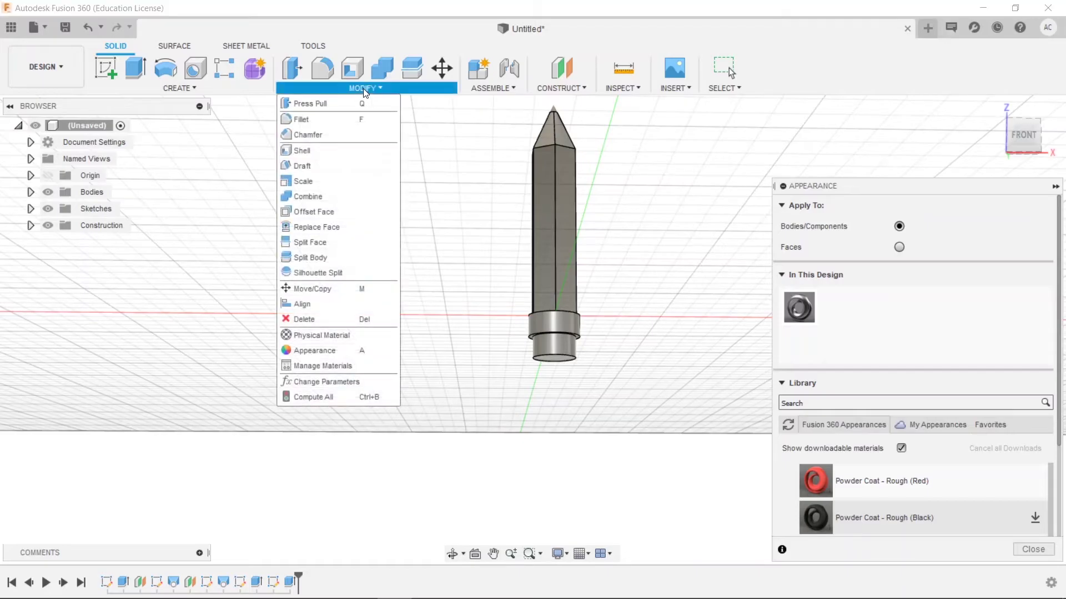
left_click(348, 353)
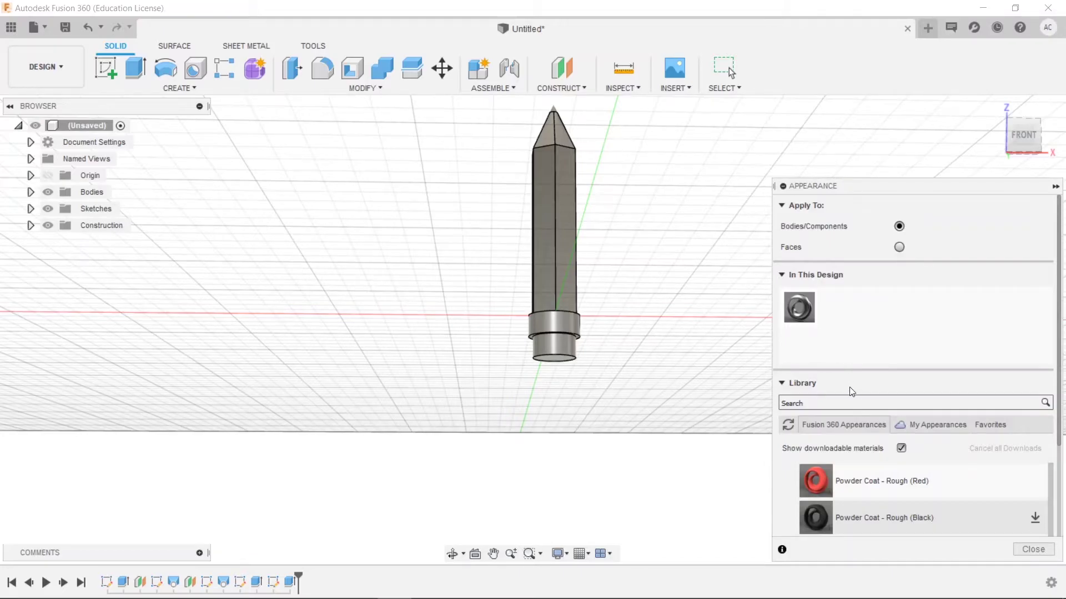
left_click_drag(882, 481, 667, 461)
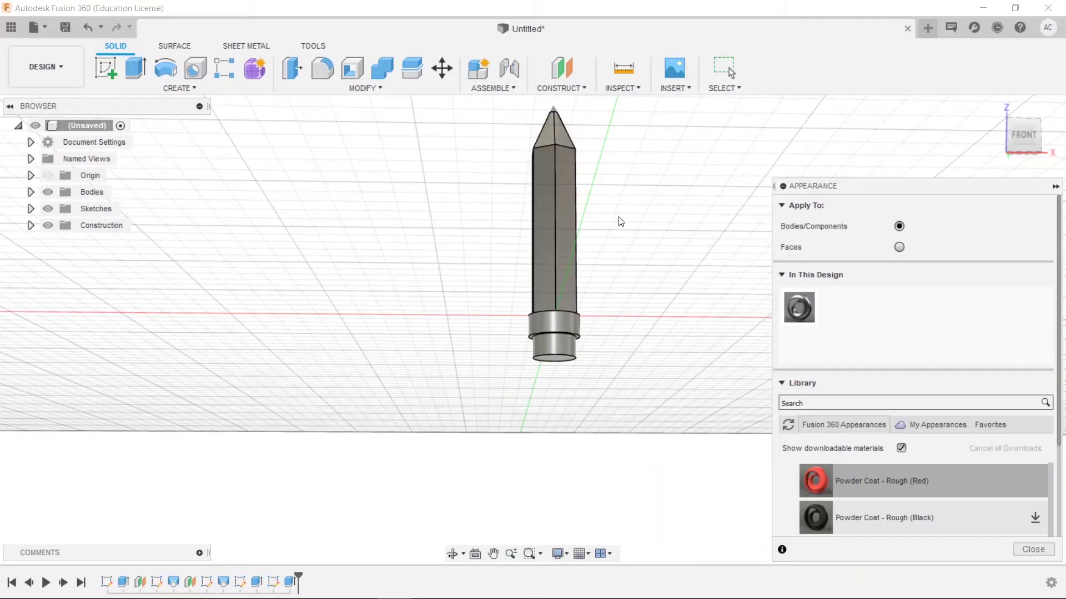
middle_click_drag(643, 222, 602, 278, "shift")
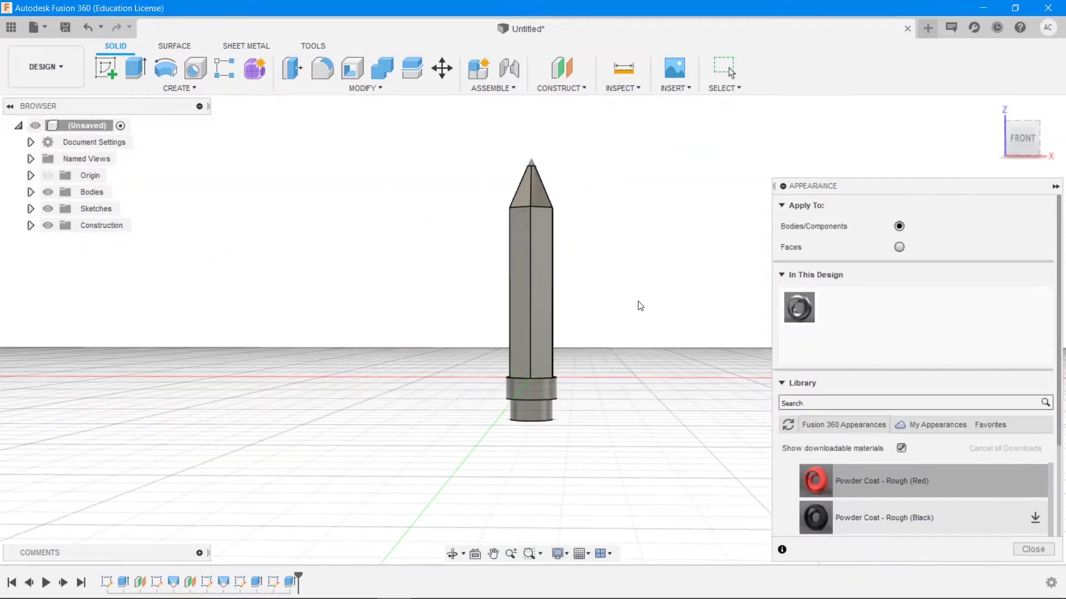
scroll(922, 489, "up", 10)
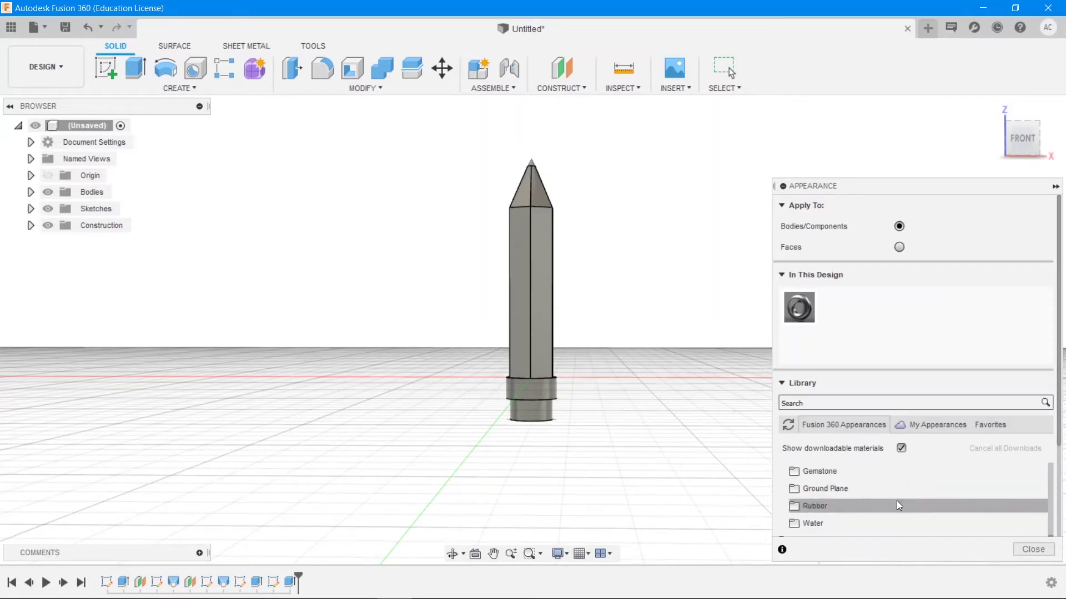
scroll(849, 512, "down", 10)
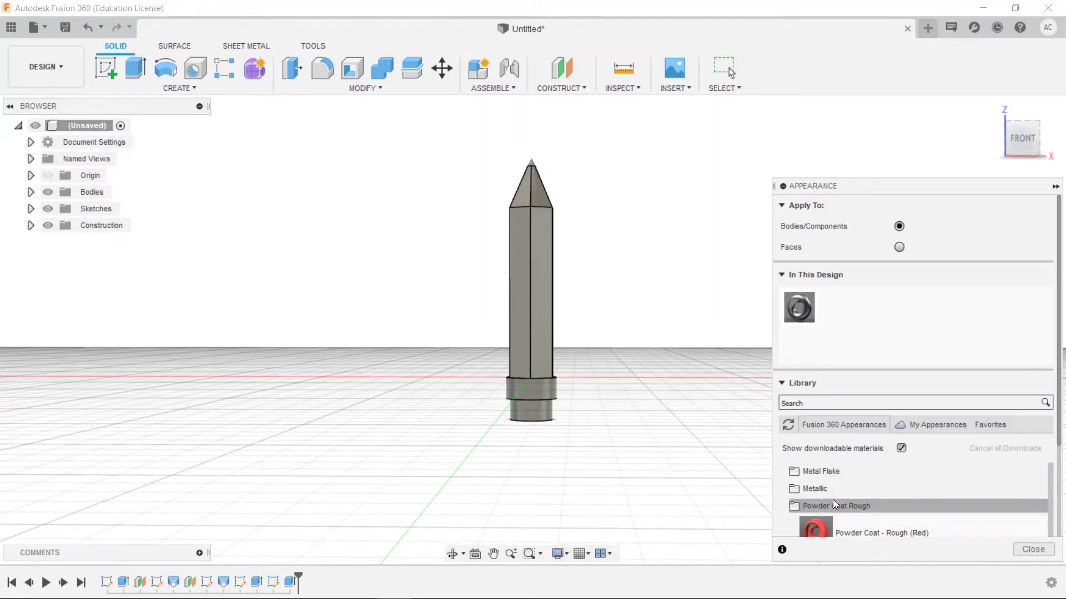
scroll(865, 439, "down", 3)
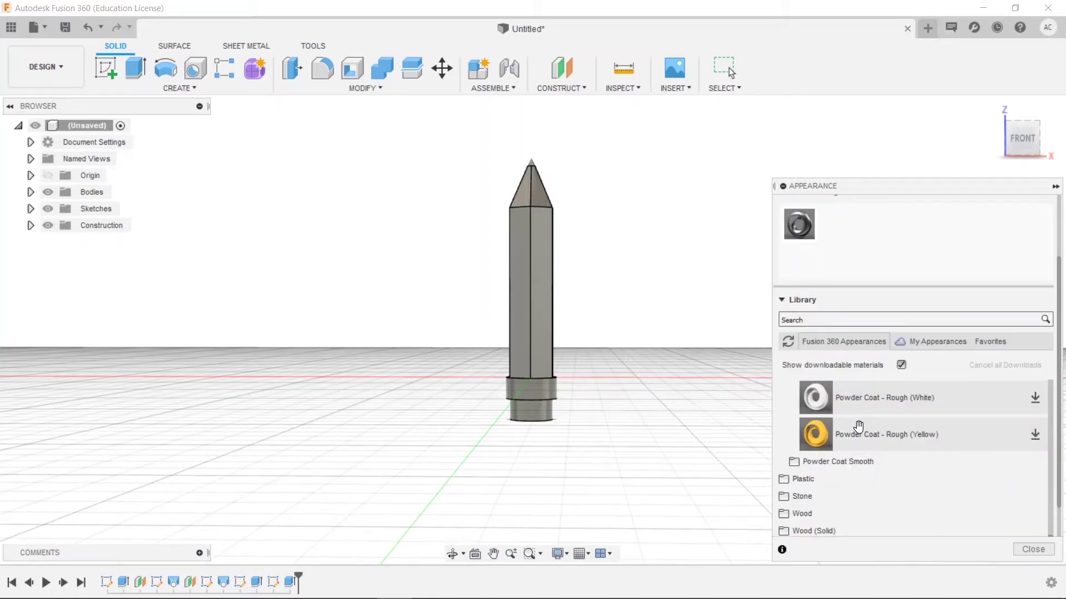
scroll(868, 429, "up", 5)
- Apply Paint - Enamel Glossy (Yellow) to the whole pencil, close the panel, then undo it
left_click(843, 473)
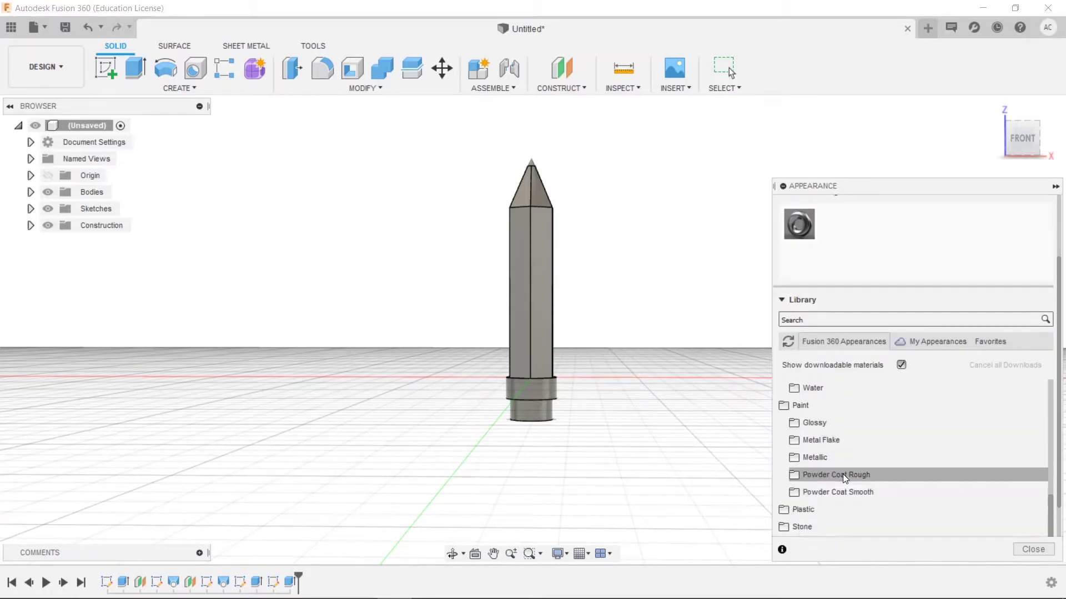
left_click(826, 423)
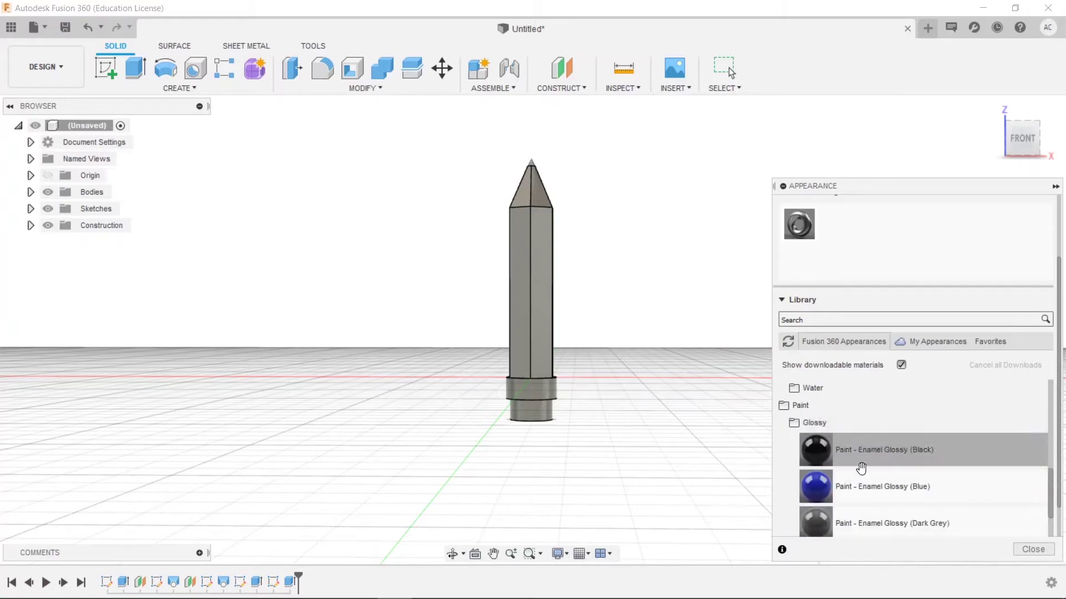
scroll(858, 444, "down", 5)
scroll(849, 406, "up", 3)
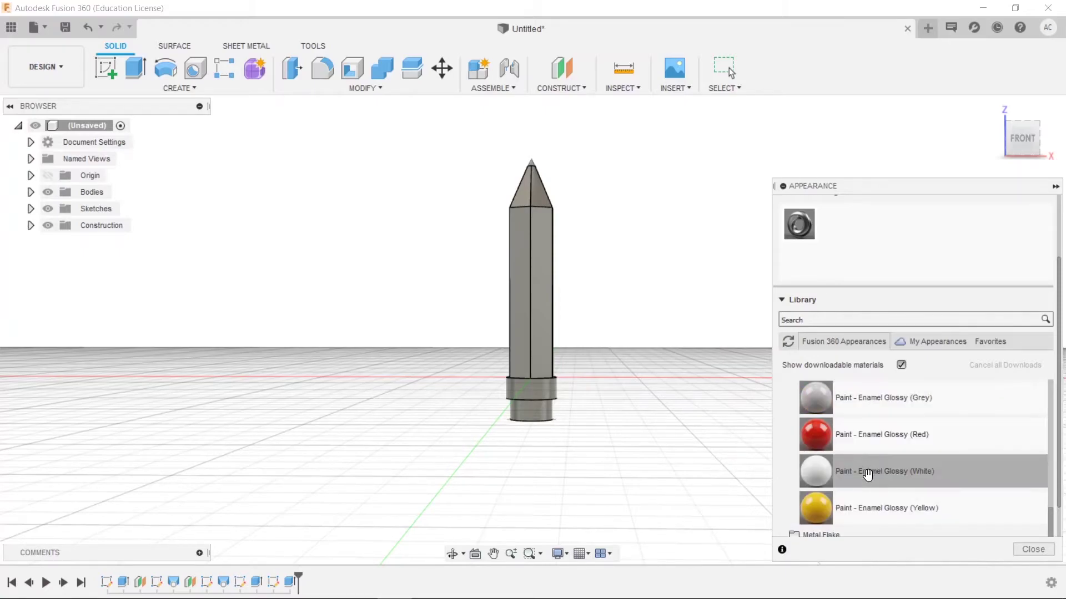
mouse_move(875, 505)
left_mouse_down()
mouse_move(607, 357)
mouse_move(538, 303)
left_mouse_up()
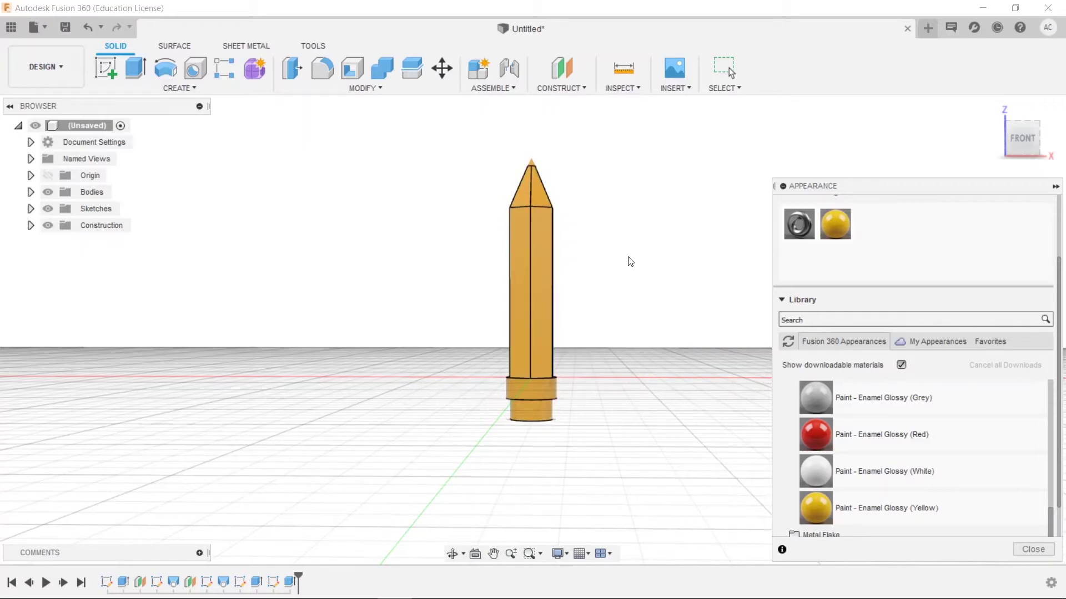
key("Escape")
key("ctrl+z")
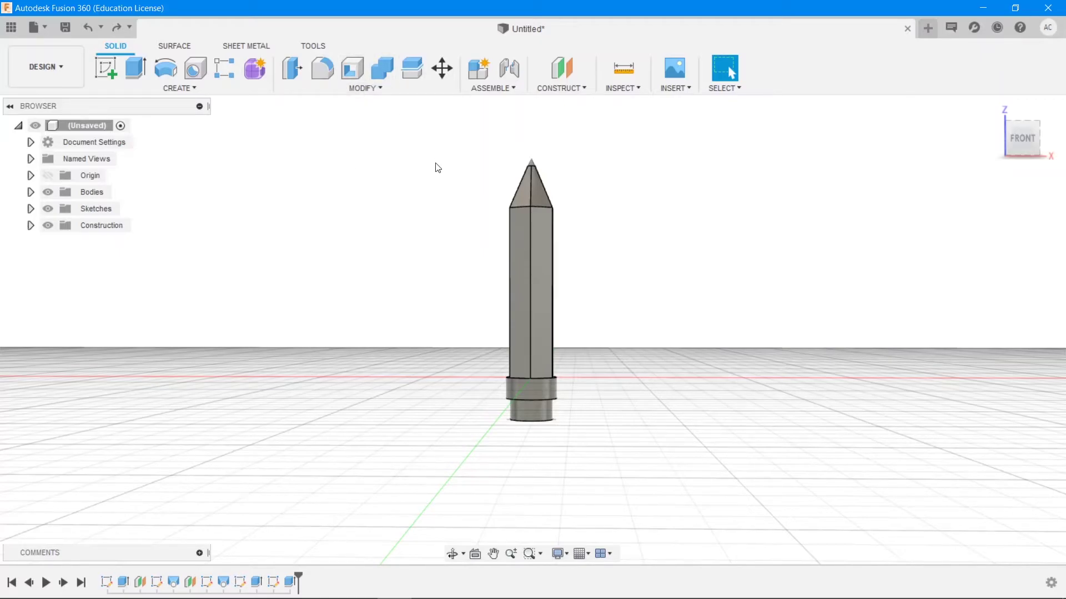
- Select only the hexagonal shaft and apply Paint - Enamel Glossy (Yellow) to it
key("a")
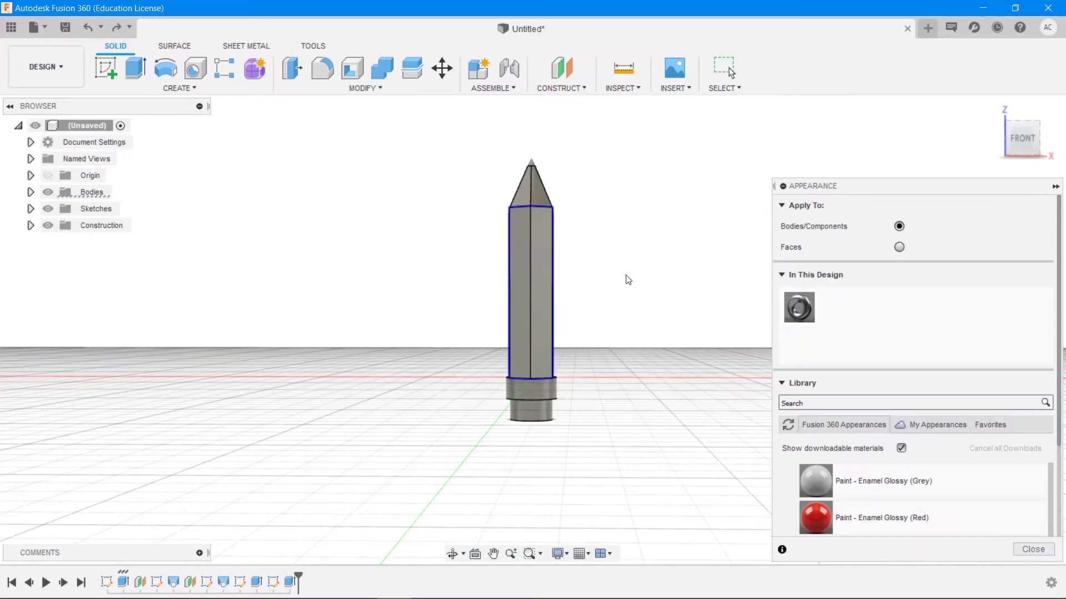
middle_click_drag(626, 278, 539, 295, "shift")
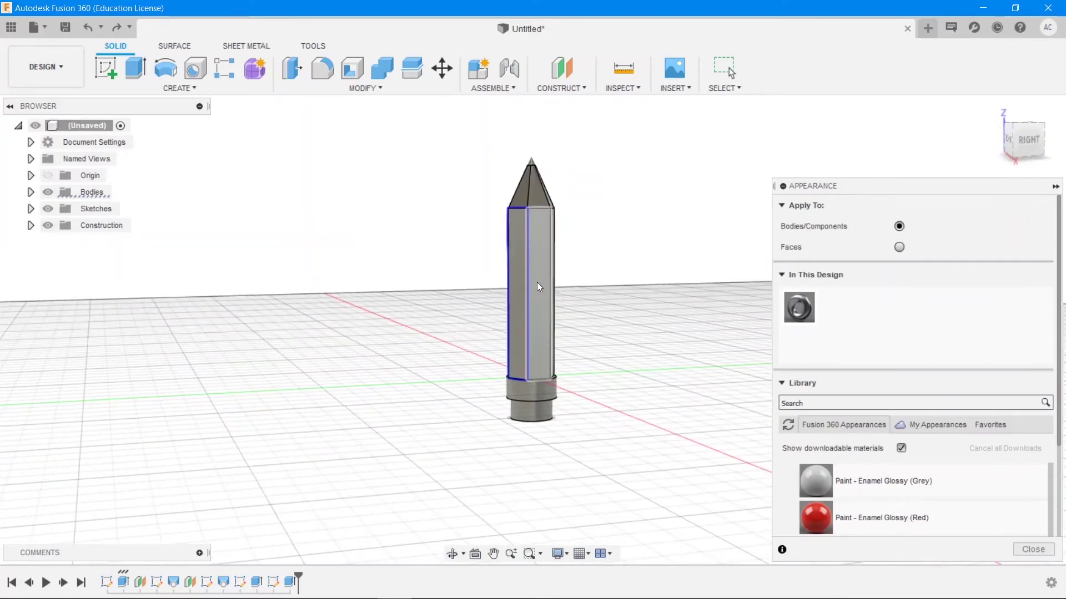
middle_click_drag(611, 276, 533, 279, "shift")
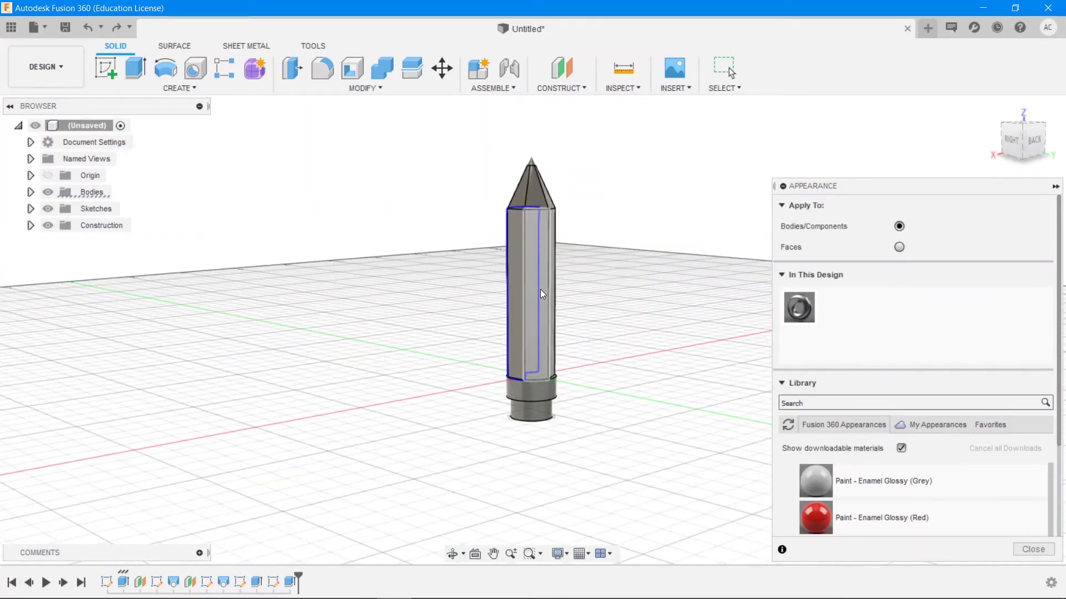
middle_click_drag(620, 281, 532, 288, "shift")
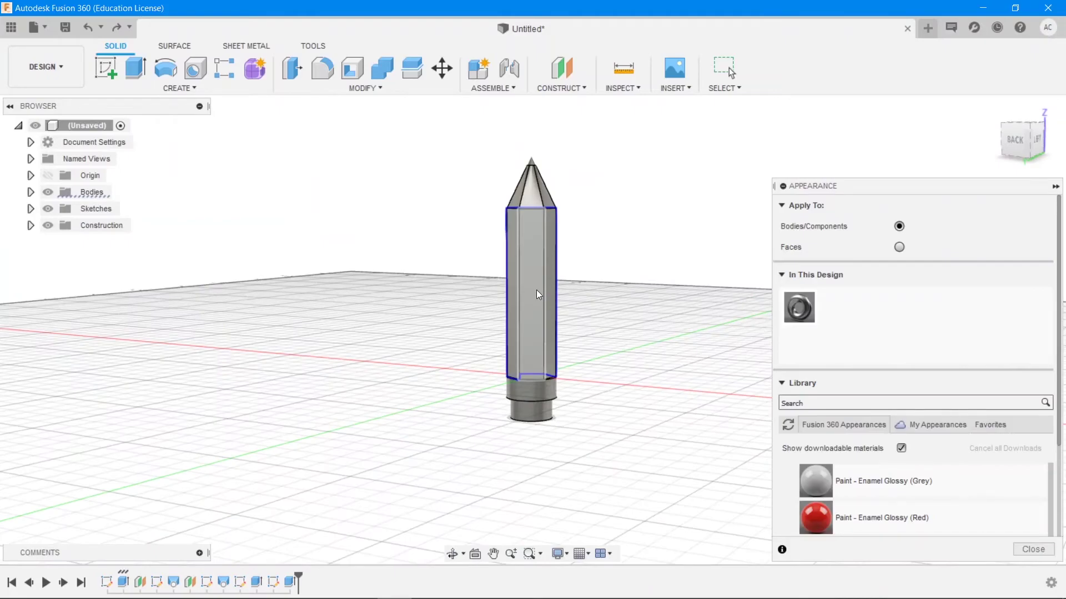
mouse_move(637, 266)
middle_mouse_down("shift")
mouse_move(575, 269)
mouse_move(553, 293)
middle_mouse_up("shift")
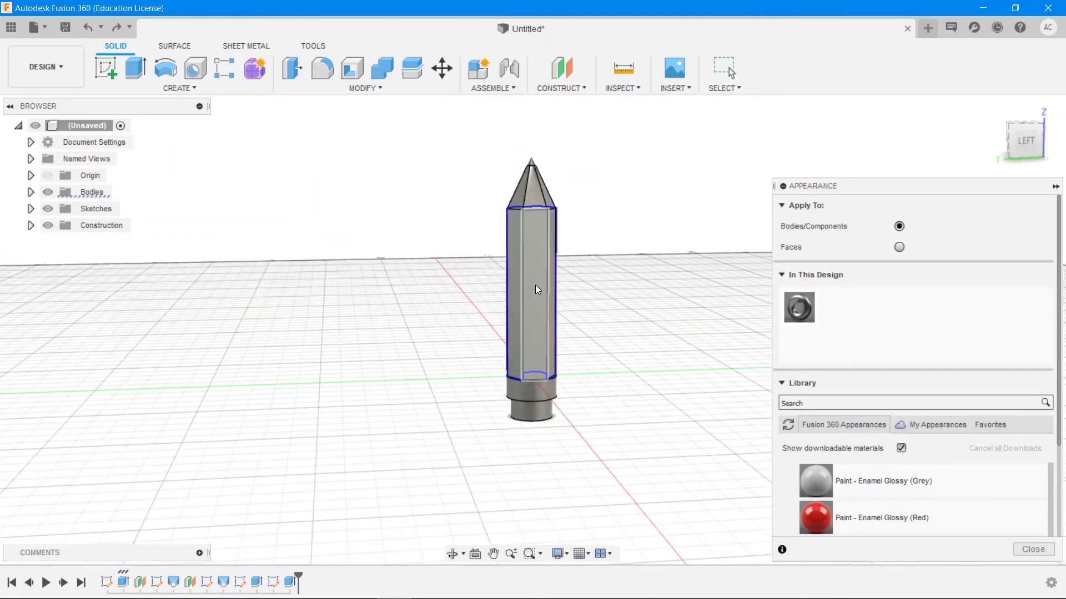
left_click(535, 285)
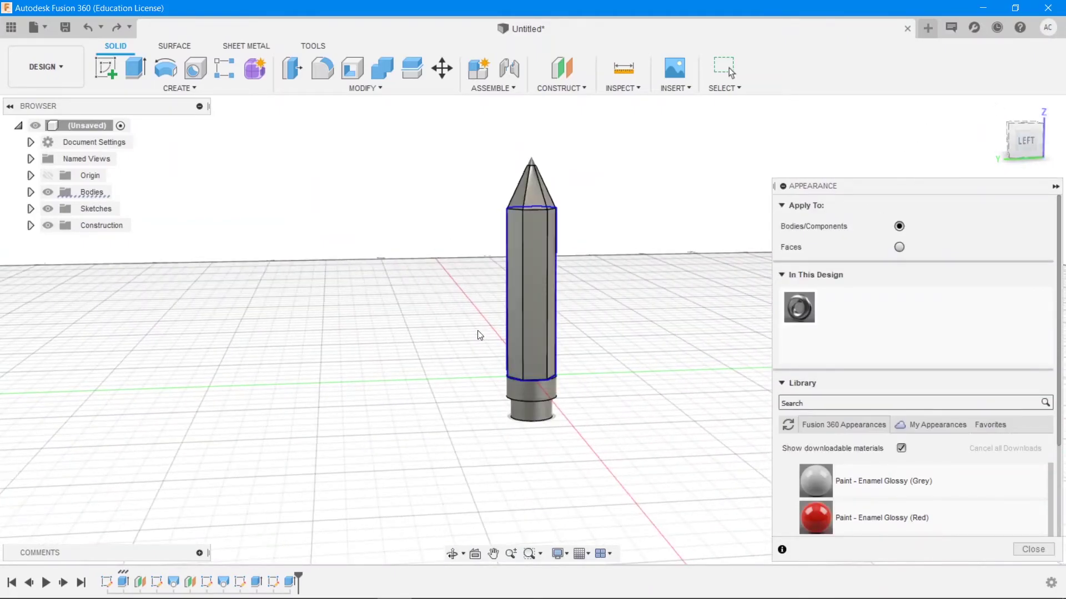
left_click(900, 448)
scroll(916, 478, "down", 4)
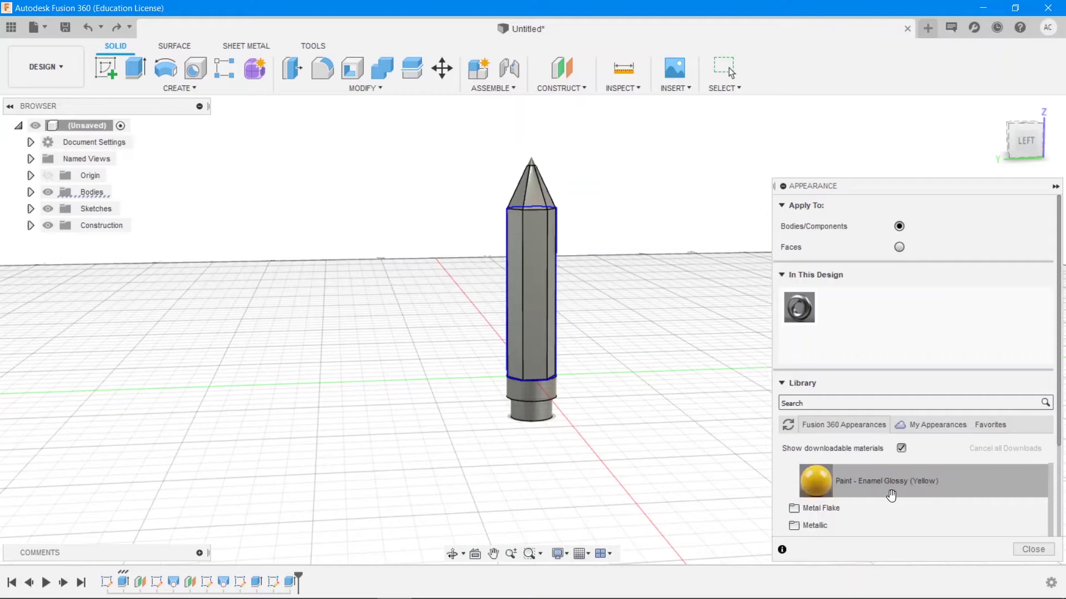
mouse_move(864, 488)
left_mouse_down()
mouse_move(616, 388)
mouse_move(537, 297)
left_mouse_up()
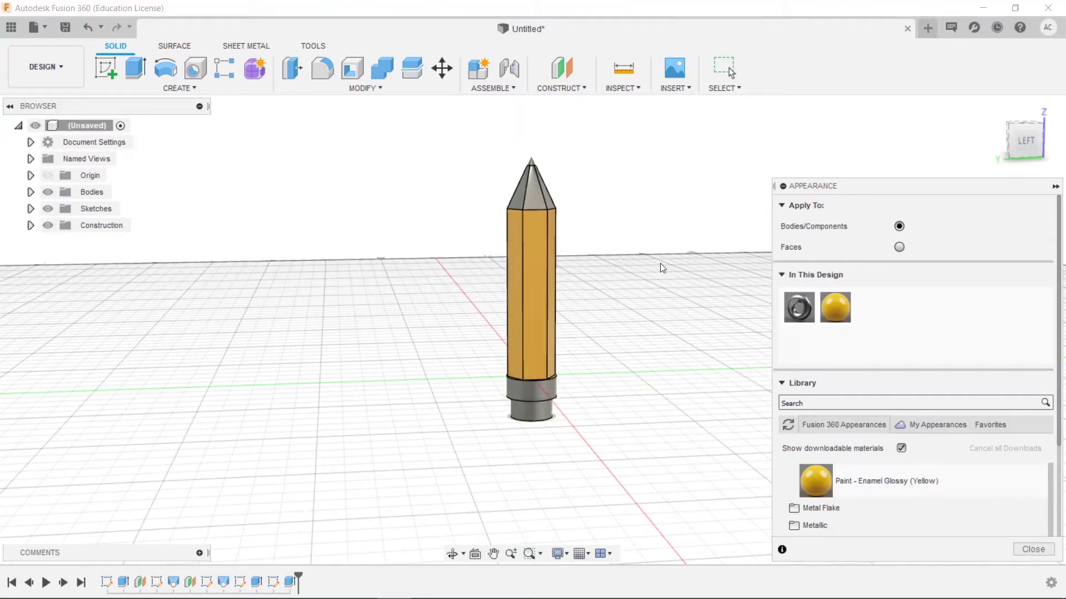
scroll(827, 491, "up", 5)
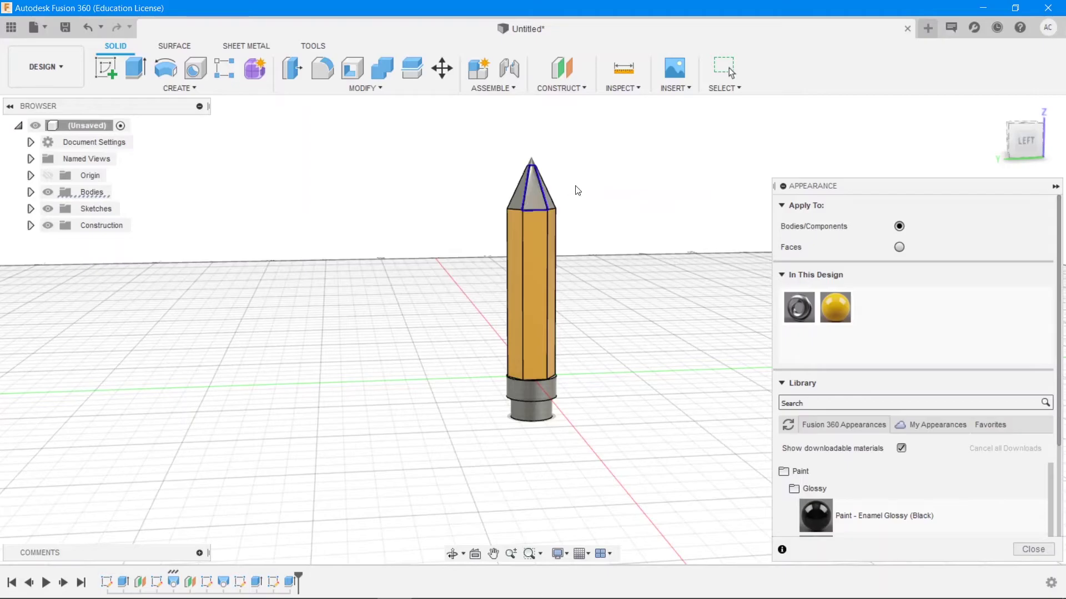
- Select the sharpened cone and apply Oak wood from the library's Wood category
mouse_move(576, 190)
middle_mouse_down("shift")
mouse_move(512, 181)
mouse_move(571, 200)
mouse_move(535, 195)
middle_mouse_up("shift")
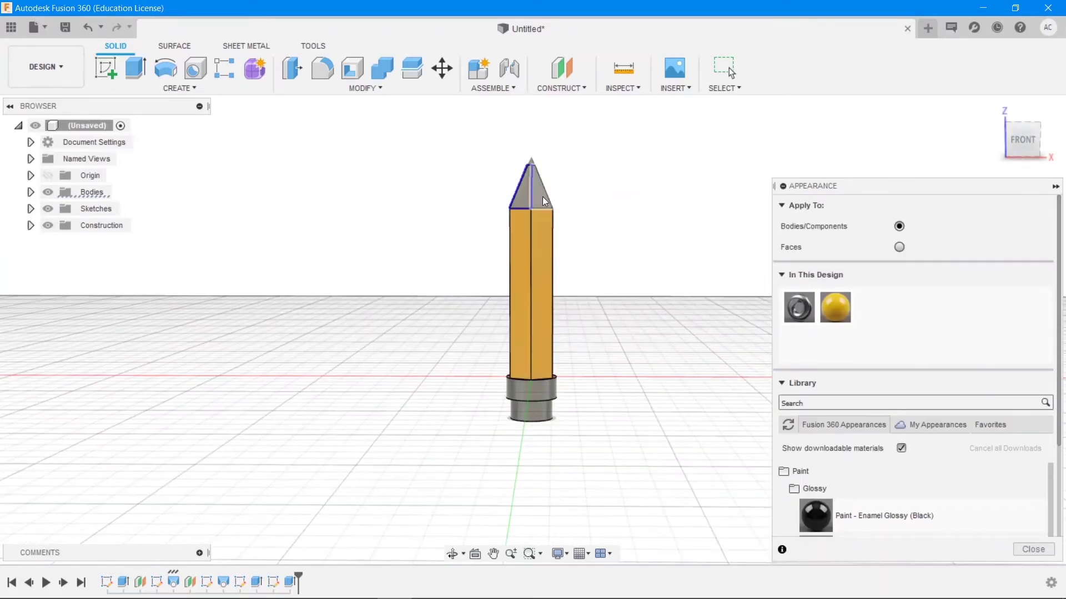
mouse_move(599, 202)
middle_mouse_down("shift")
mouse_move(503, 203)
mouse_move(562, 201)
mouse_move(521, 199)
middle_mouse_up("shift")
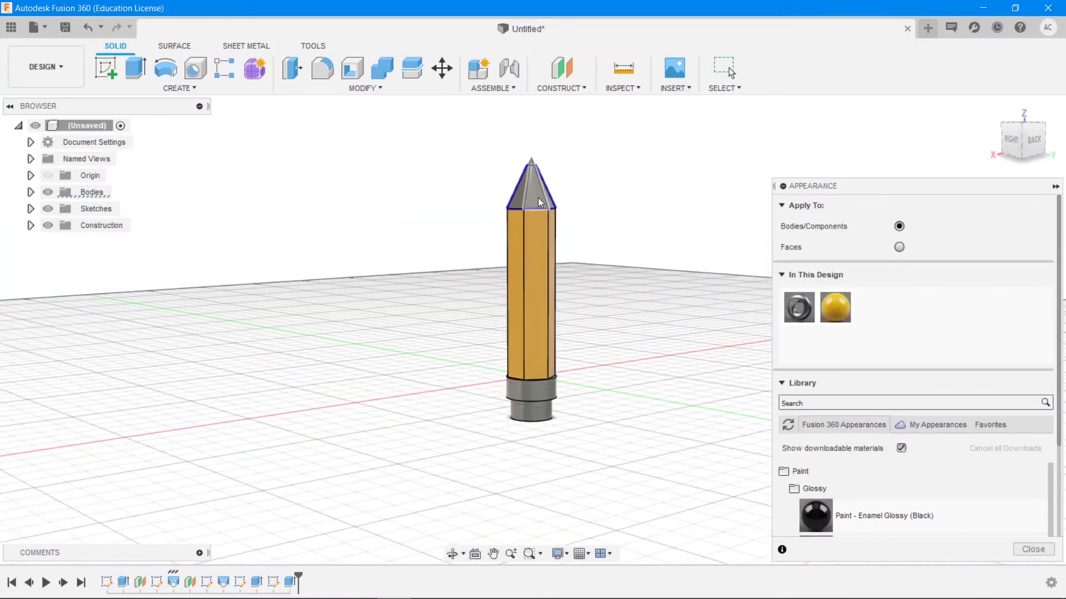
mouse_move(585, 207)
middle_mouse_down("shift")
mouse_move(597, 202)
mouse_move(545, 216)
middle_mouse_up("shift")
left_click(538, 204)
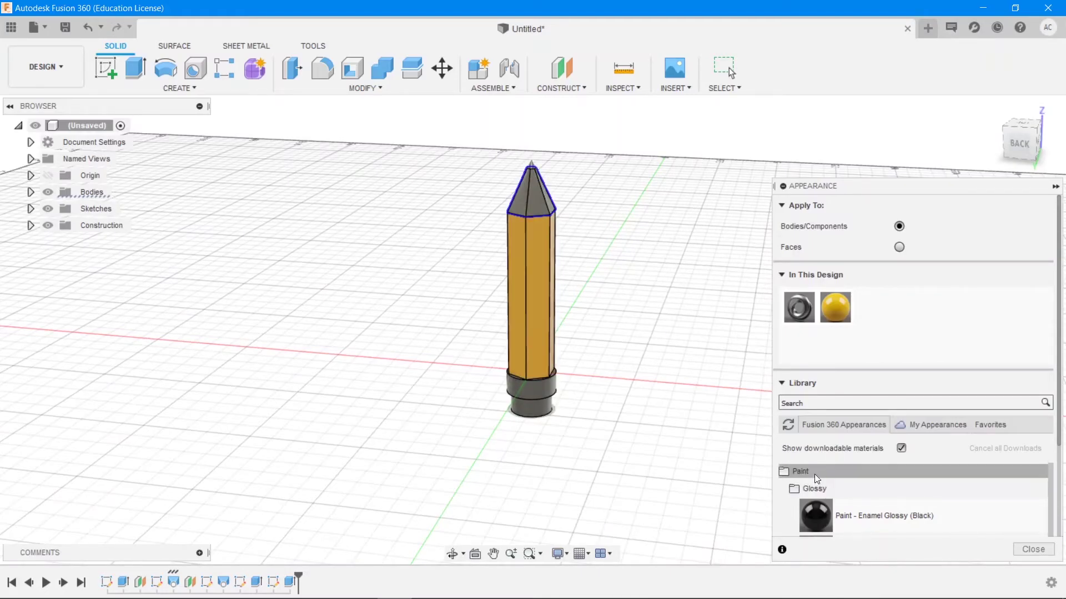
scroll(965, 300, "down", 3)
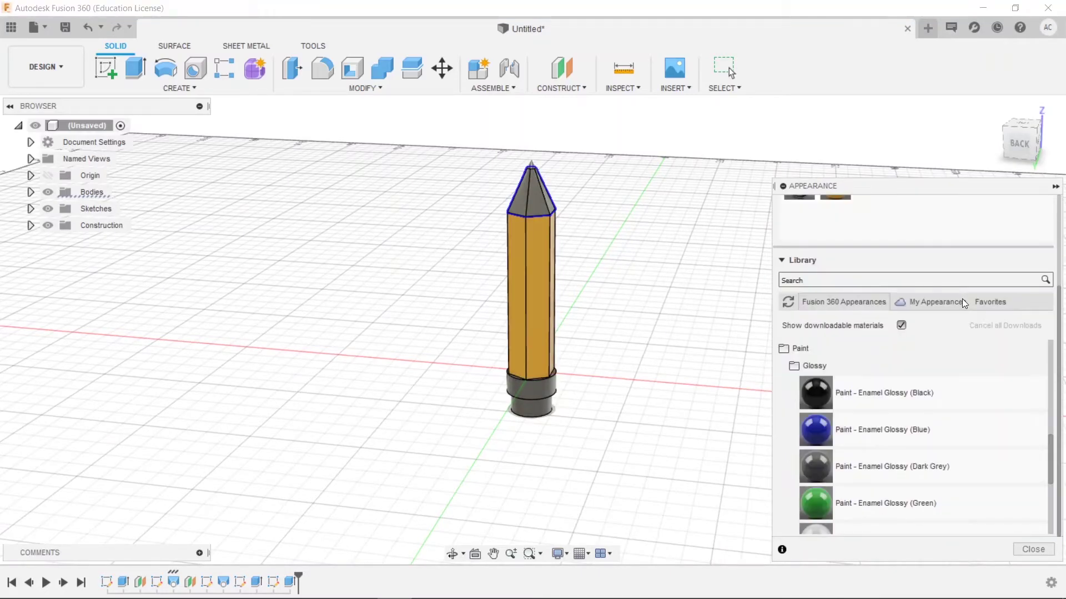
left_click(787, 351)
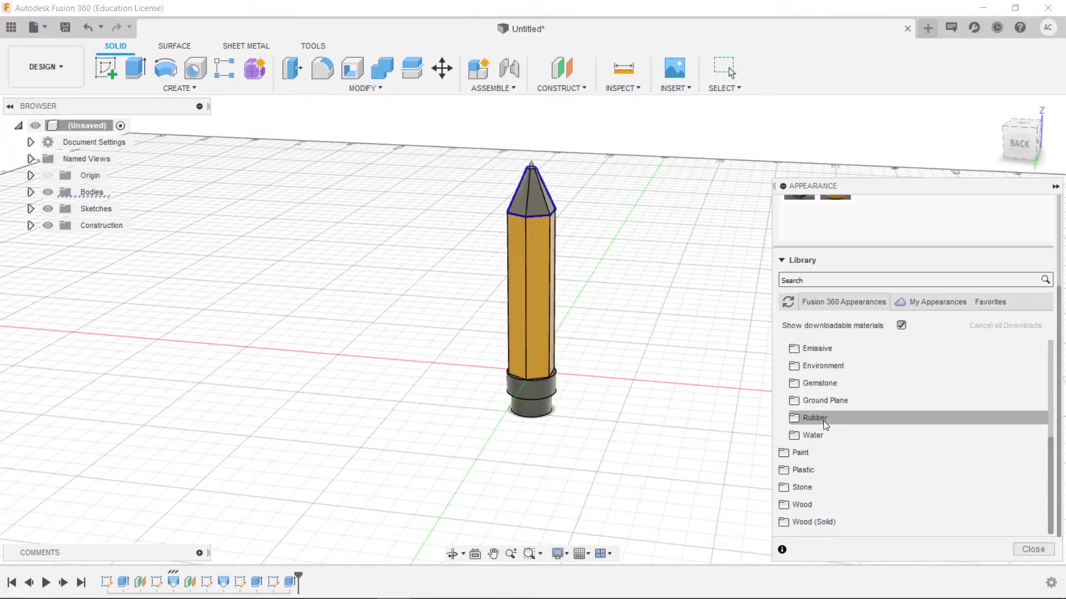
left_click(789, 503)
scroll(816, 494, "down", 3)
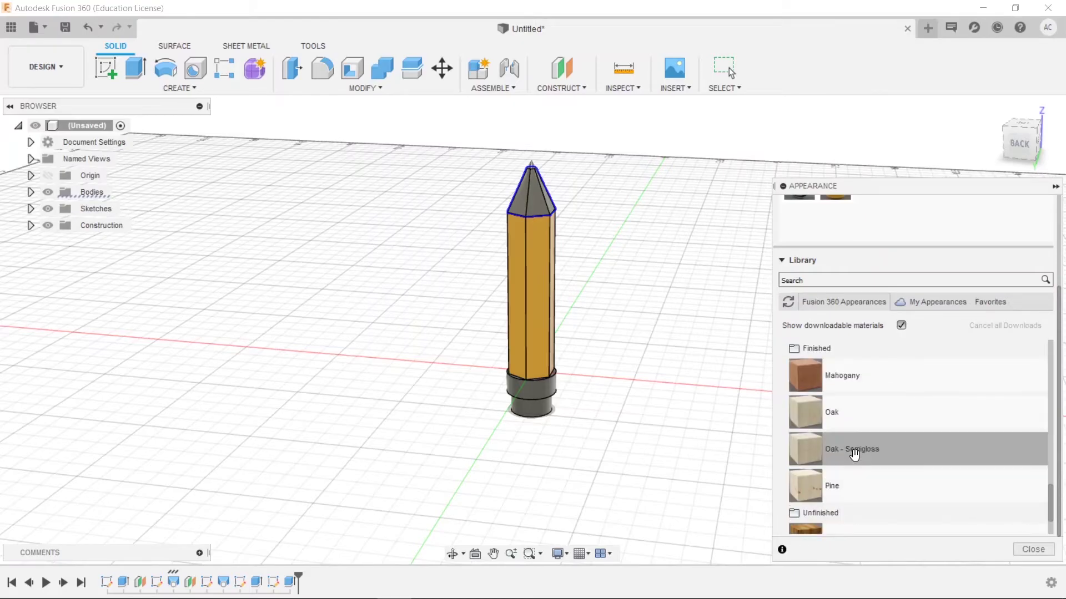
mouse_move(849, 414)
left_mouse_down()
mouse_move(648, 301)
mouse_move(538, 192)
left_mouse_up()
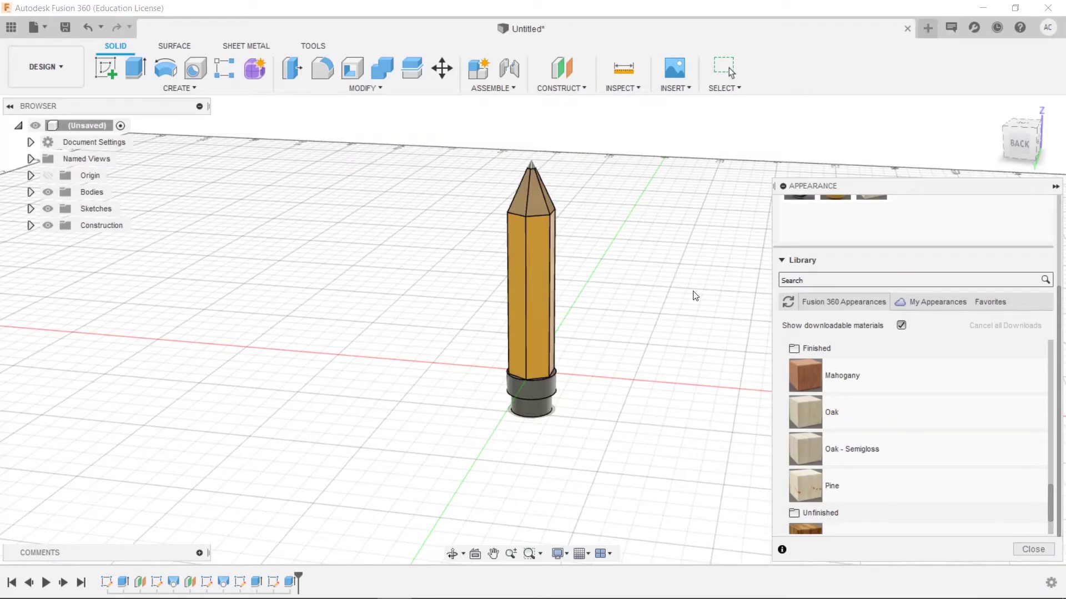
- Apply Carbon Fiber - Twill to the lead point at the cone's apex
scroll(838, 372, "up", 10)
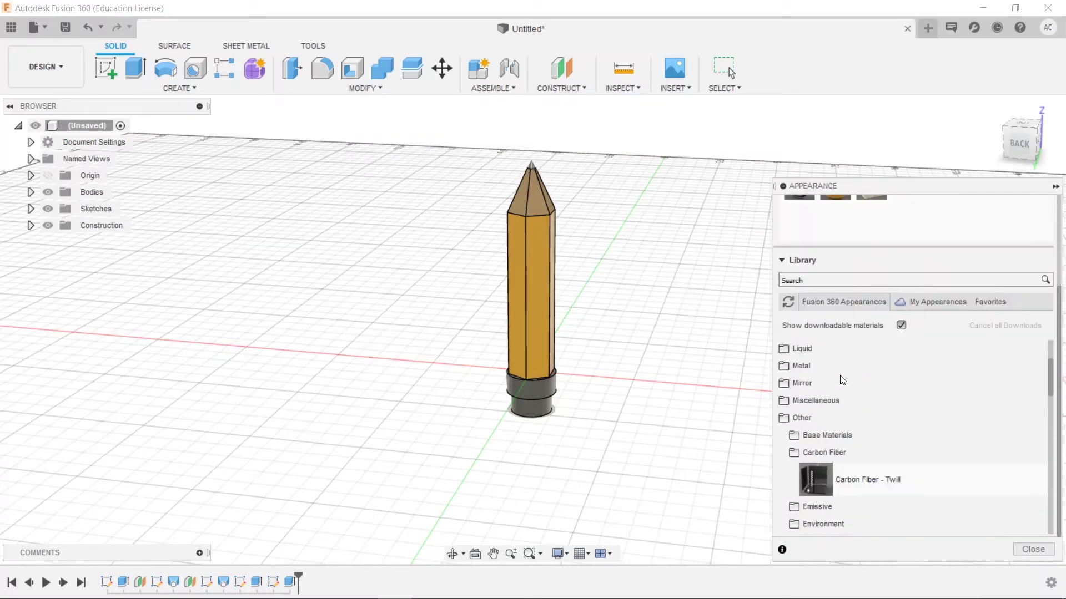
scroll(830, 473, "down", 1)
scroll(830, 473, "up", 1)
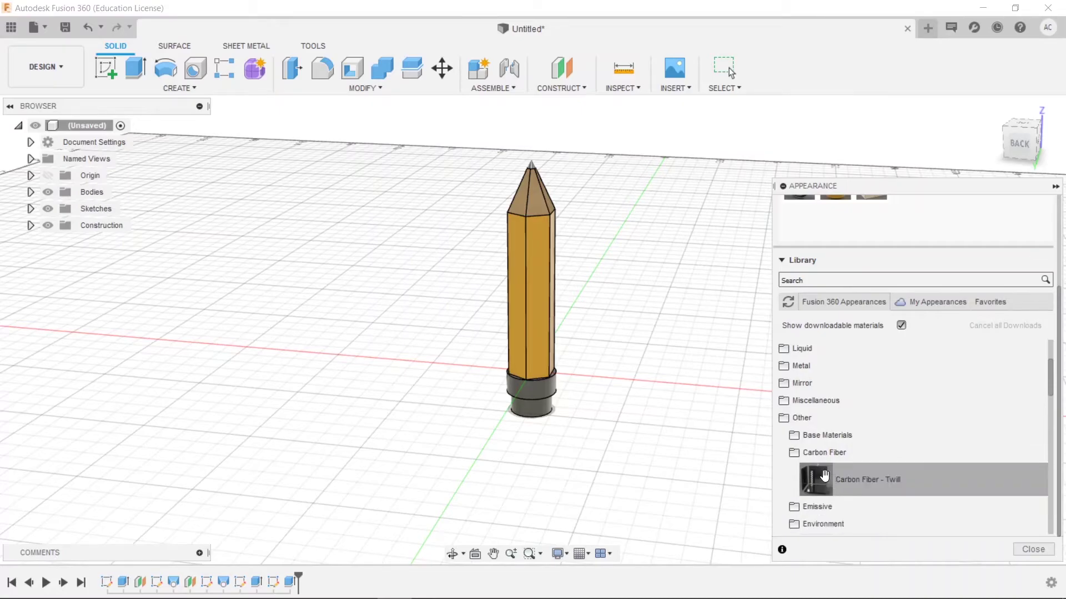
scroll(530, 165, "up", 3)
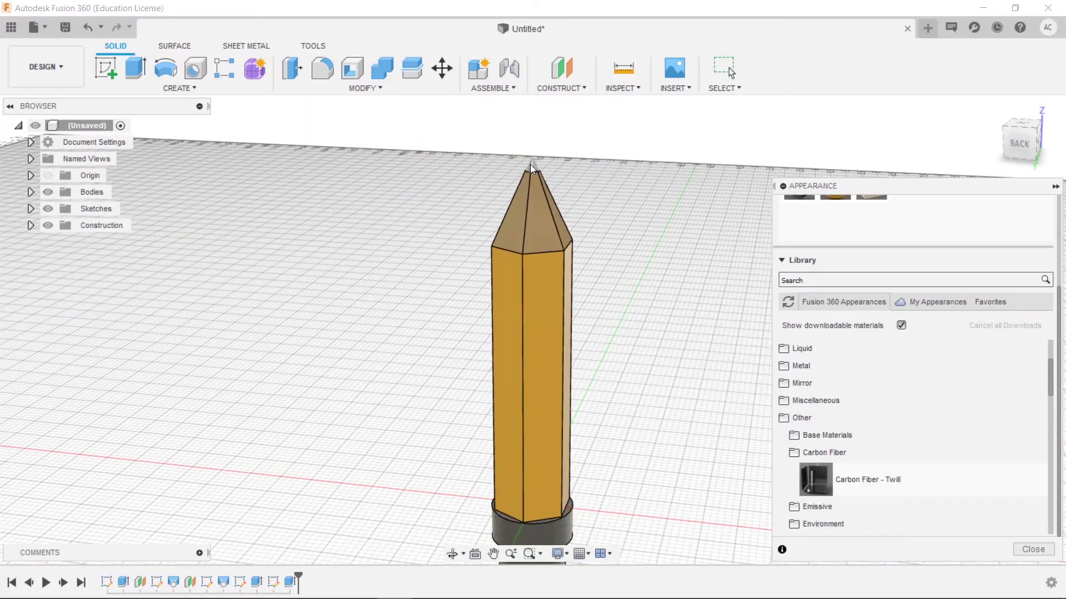
scroll(530, 164, "up", 4)
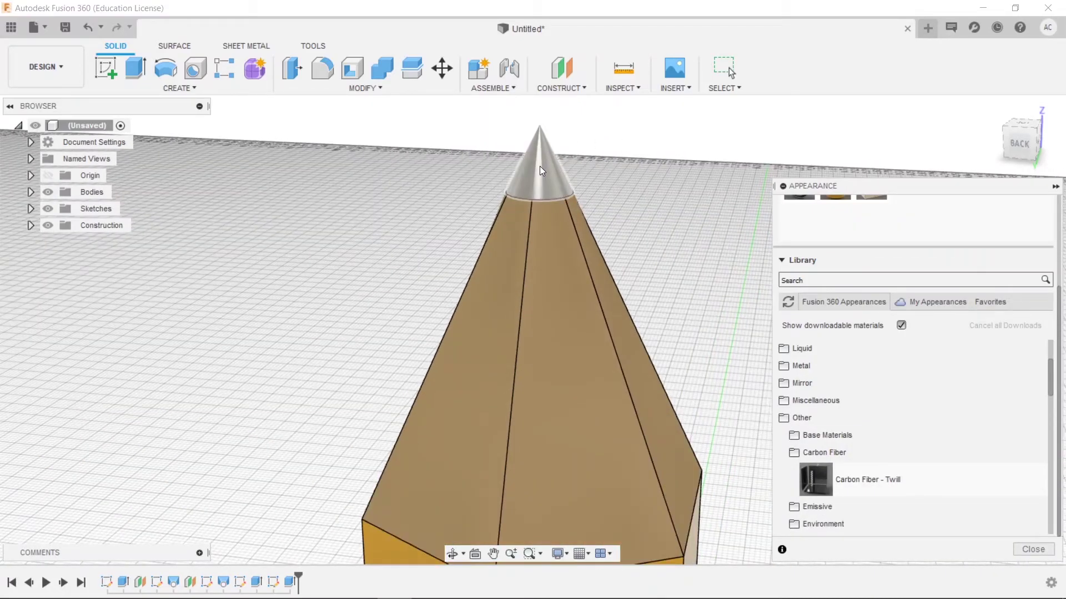
mouse_move(868, 476)
left_mouse_down()
mouse_move(766, 441)
mouse_move(560, 118)
mouse_move(539, 155)
left_mouse_up()
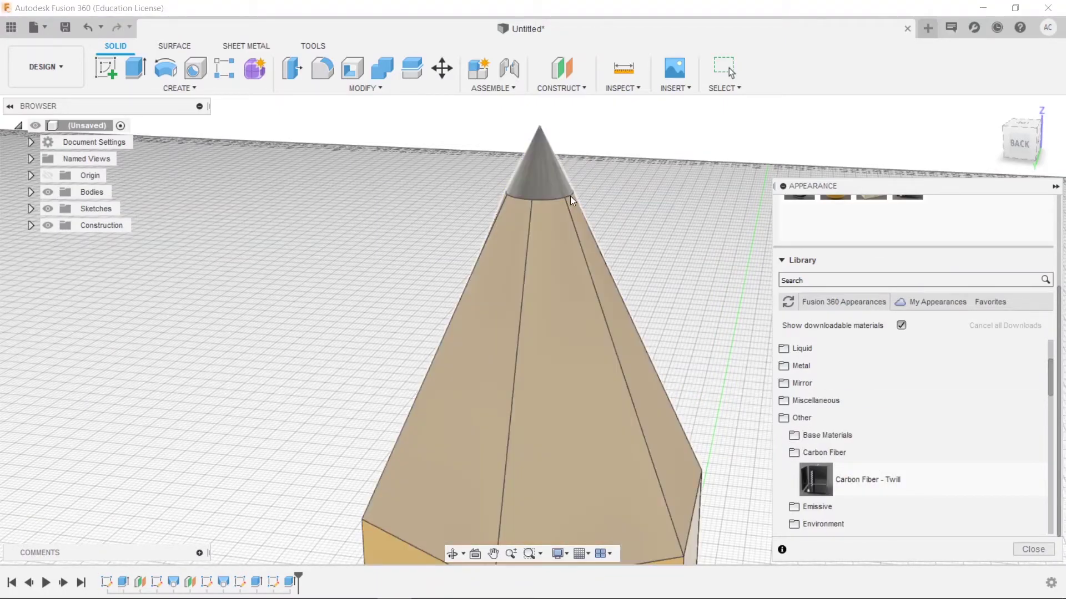
scroll(521, 329, "down", 5)
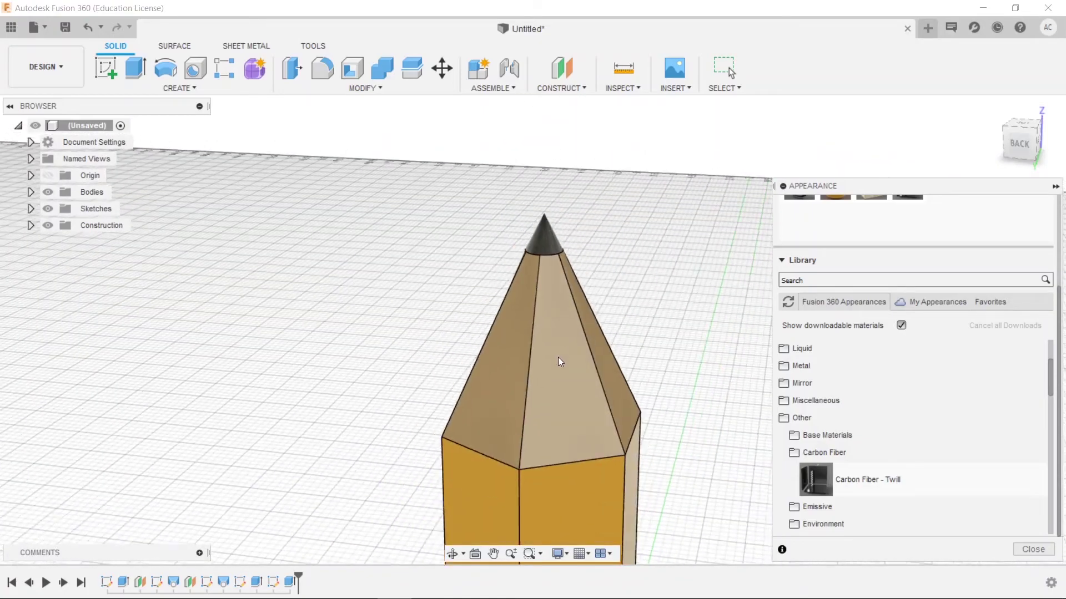
scroll(561, 402, "down", 2)
- Apply Steel - Satin to the ferrule ring at the pencil's base and compare it with the reference picture
middle_click_drag(562, 451, 578, 210, "shift")
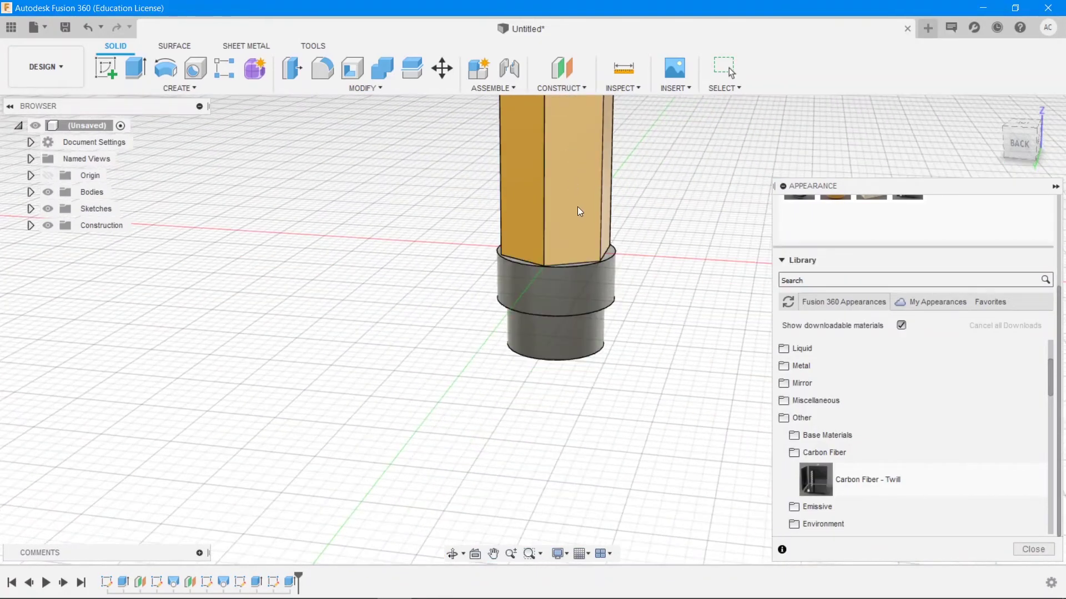
scroll(805, 311, "up", 3)
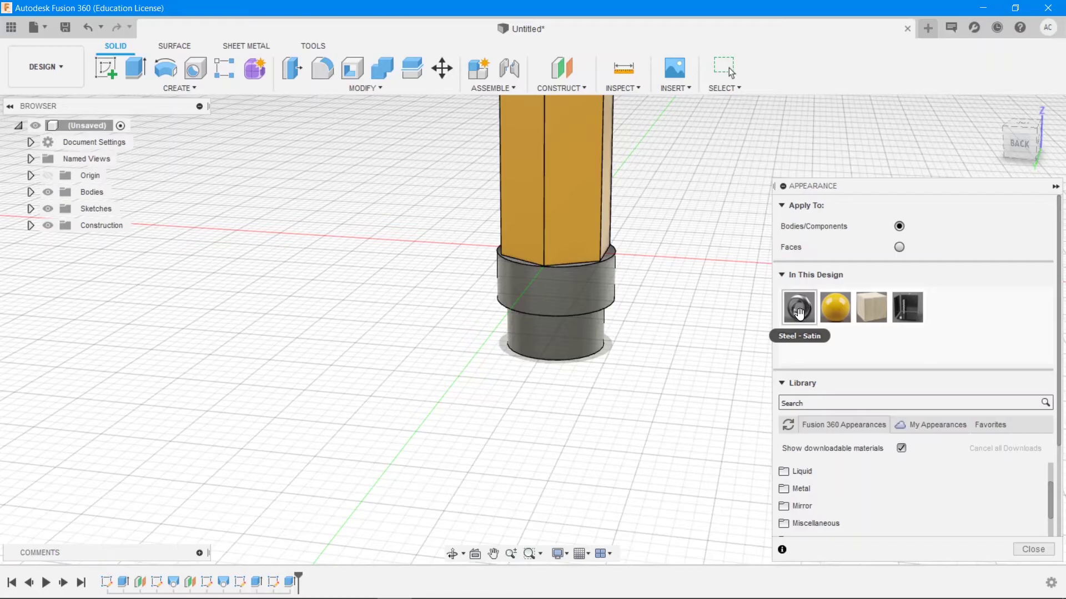
mouse_move(800, 313)
left_mouse_down()
mouse_move(644, 321)
mouse_move(567, 288)
left_mouse_up()
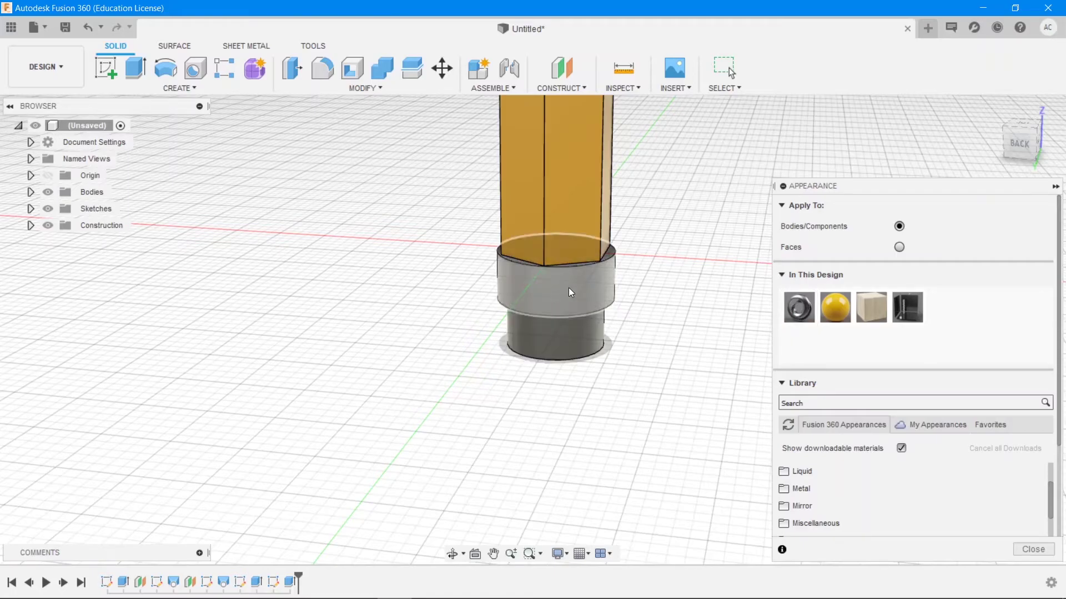
key("alt+Tab")
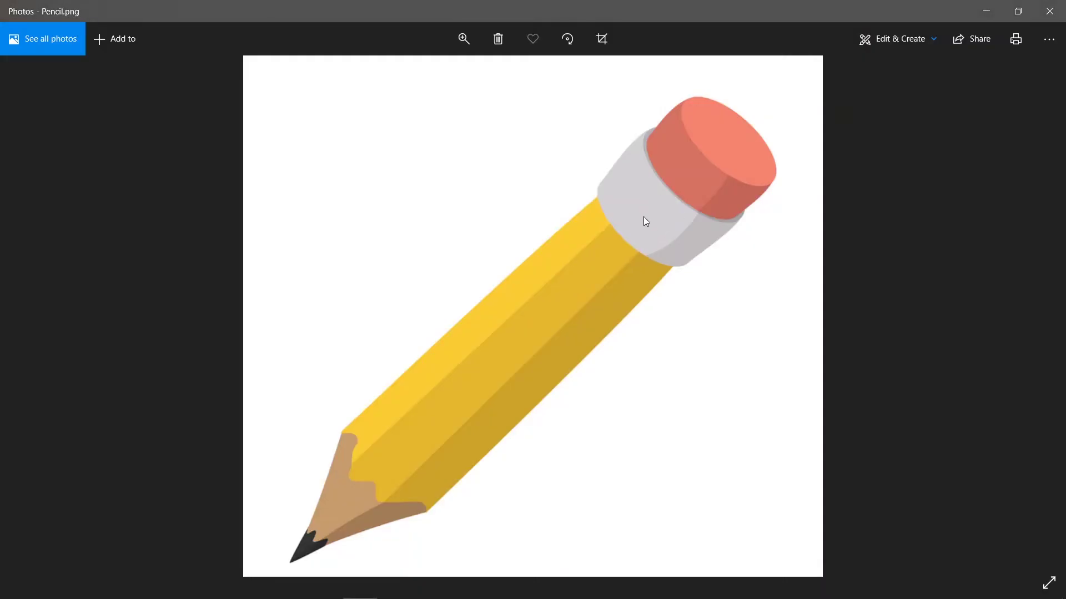
key("alt+Tab")
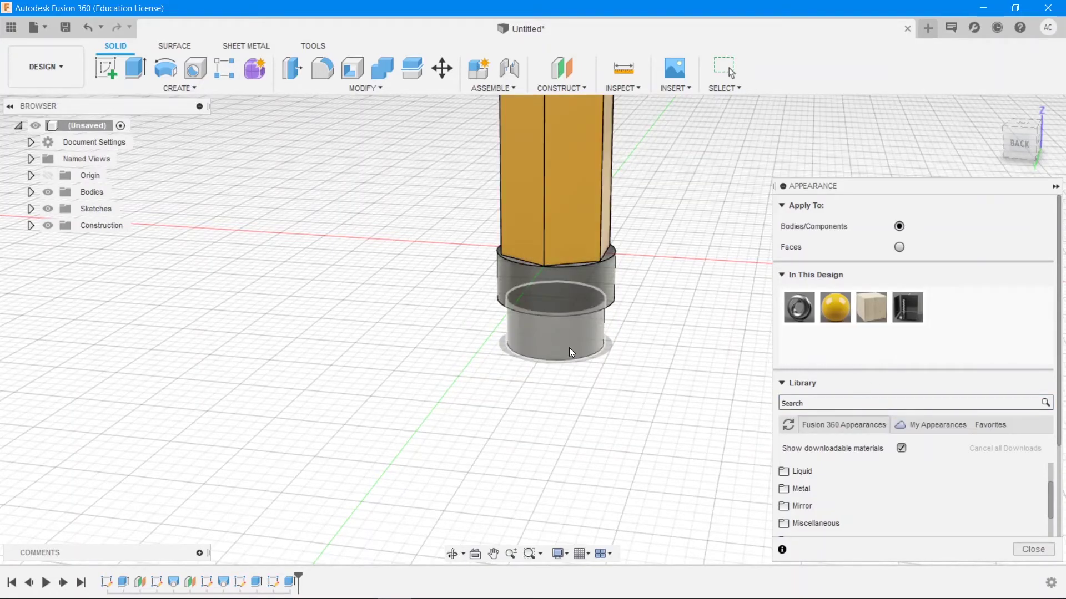
- Browse the Appearance library to the Paint > Powder Coat Rough group
scroll(928, 361, "down", 5)
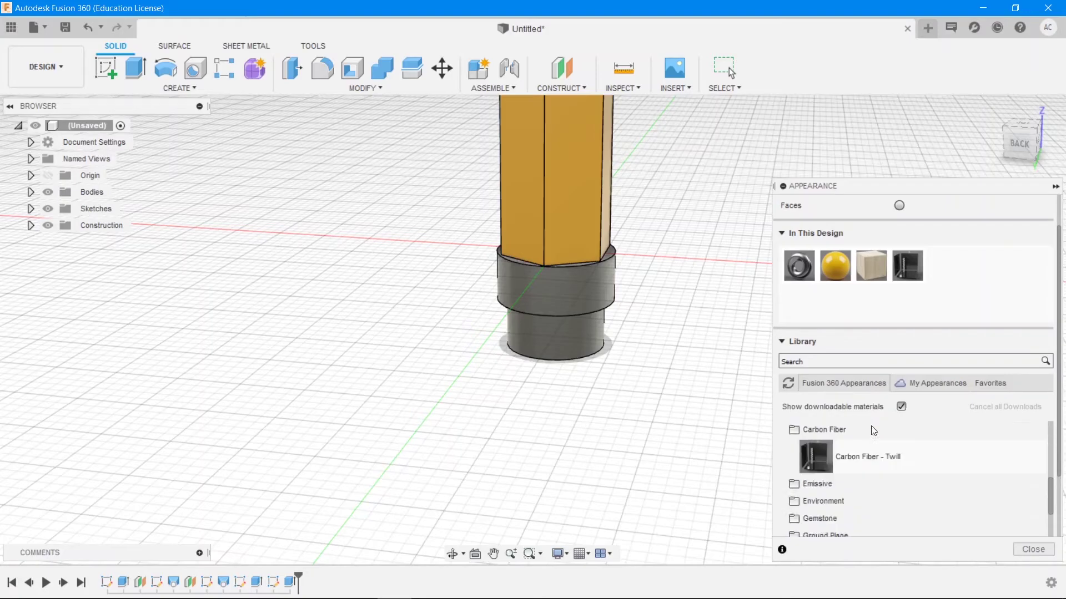
scroll(817, 485, "up", 2)
scroll(815, 483, "down", 1)
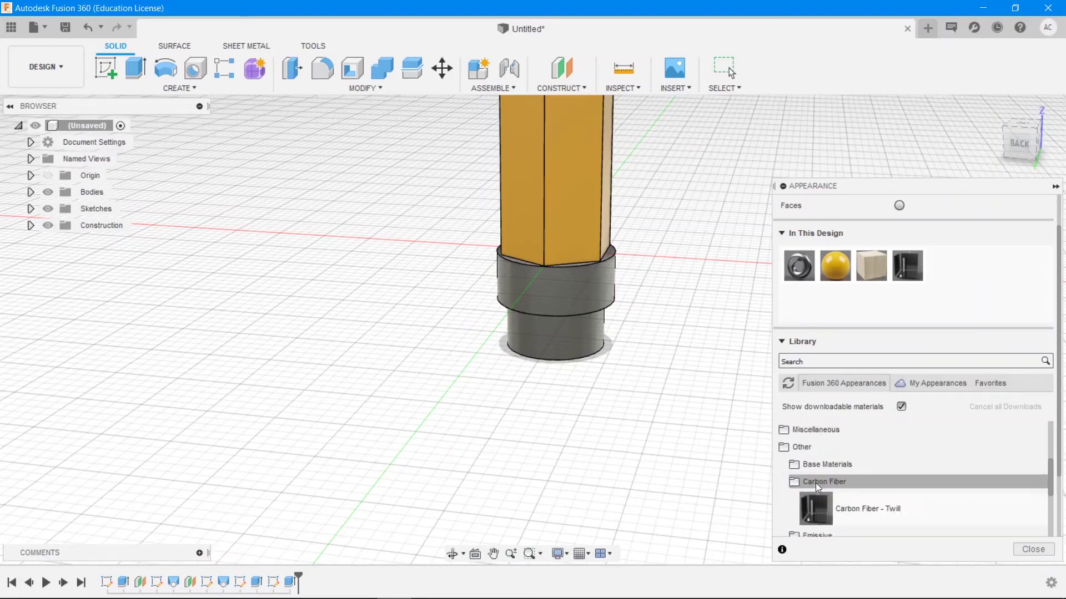
left_click(785, 445)
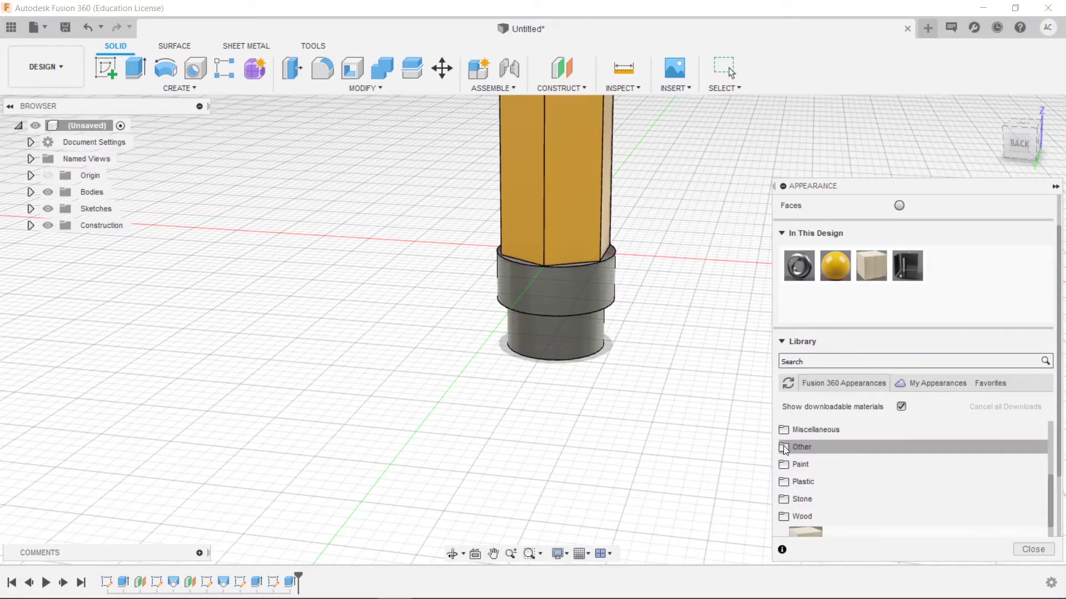
scroll(814, 464, "down", 1)
scroll(814, 464, "down", 1)
scroll(819, 472, "up", 2)
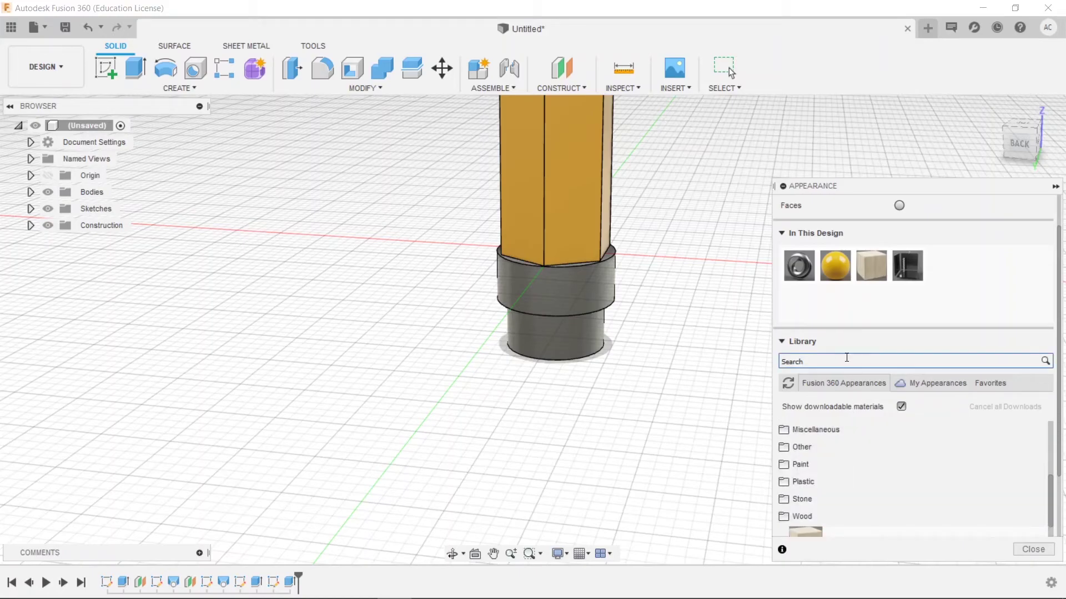
scroll(824, 498, "down", 3)
scroll(802, 430, "up", 2)
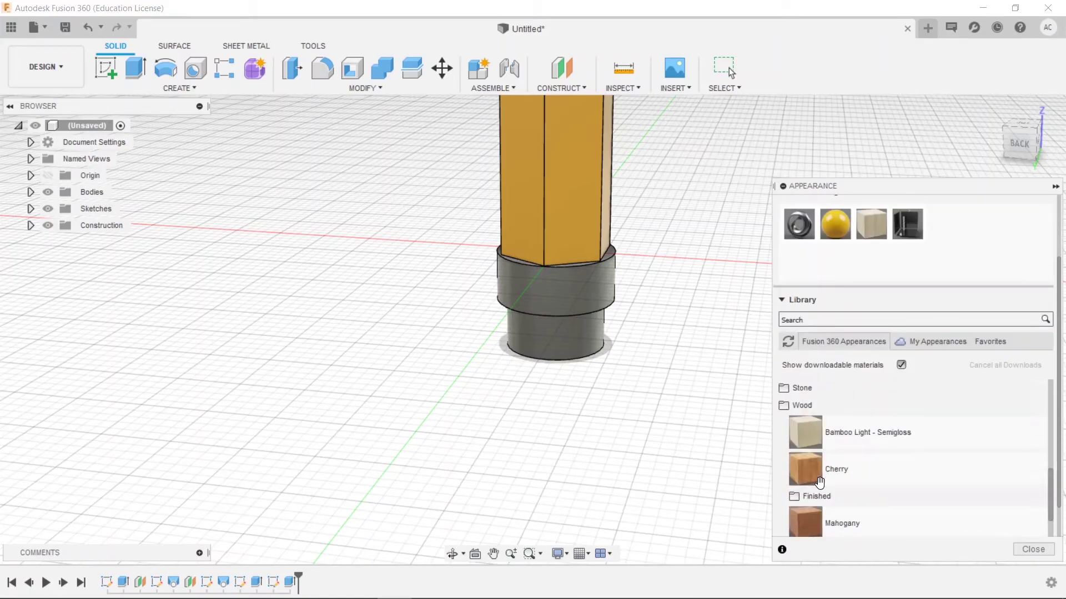
scroll(806, 452, "up", 4)
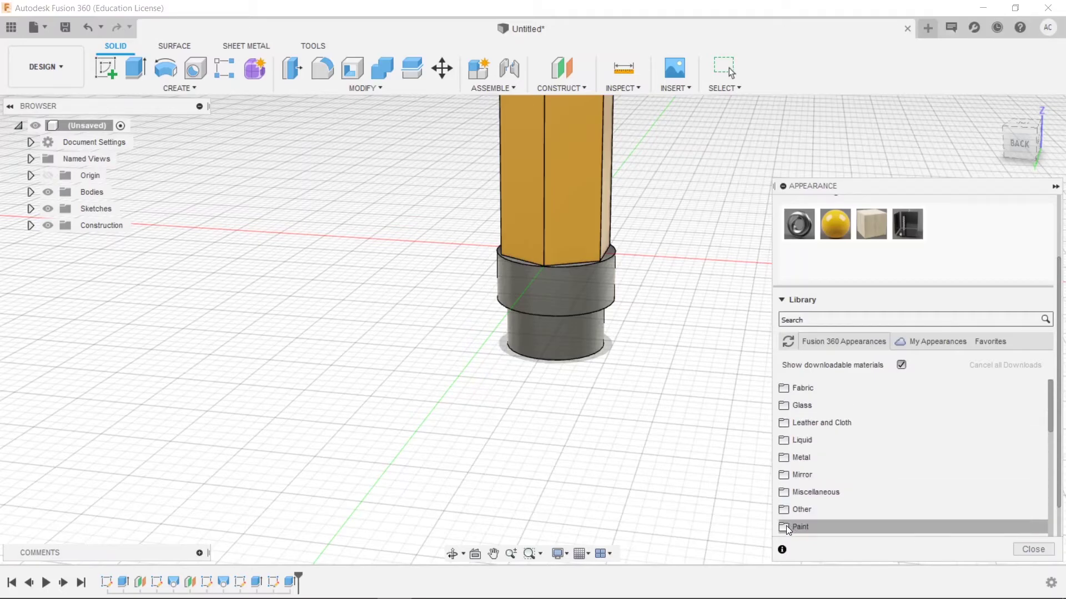
left_click(800, 527)
scroll(824, 450, "down", 3)
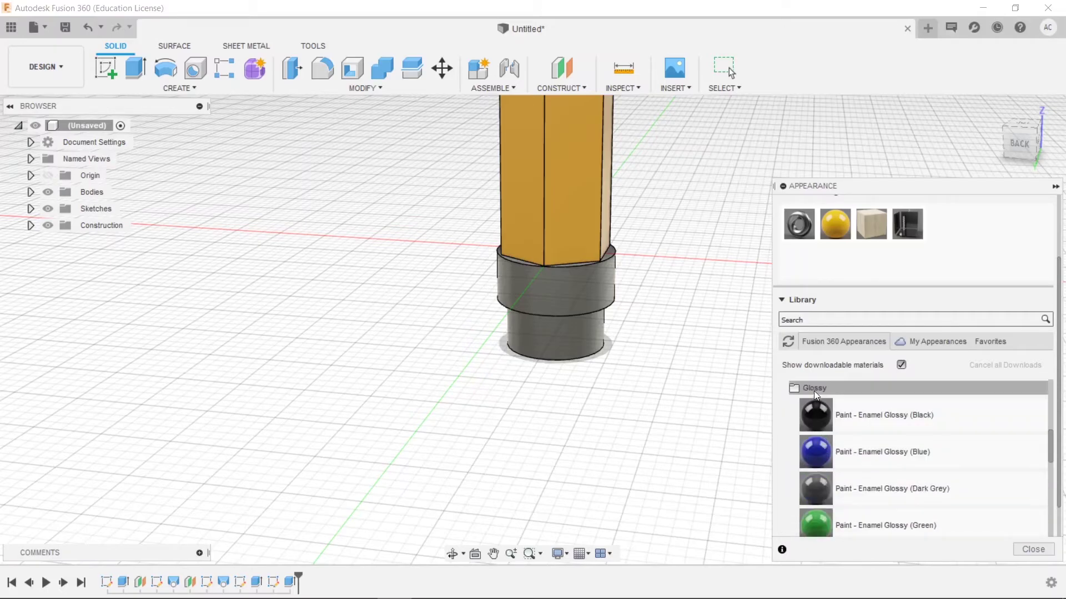
left_click(813, 391)
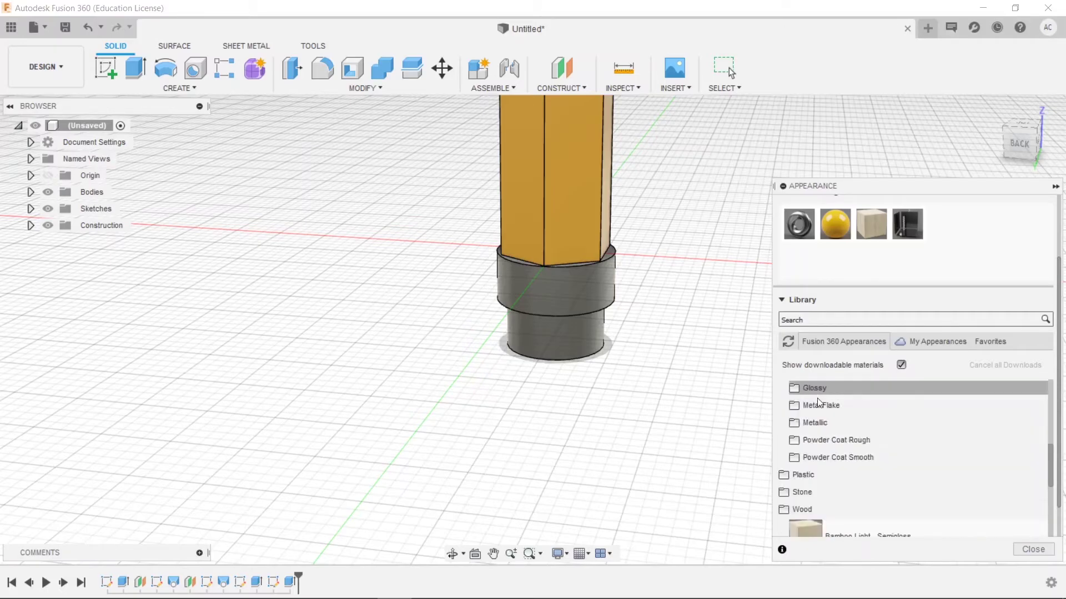
left_click(828, 441)
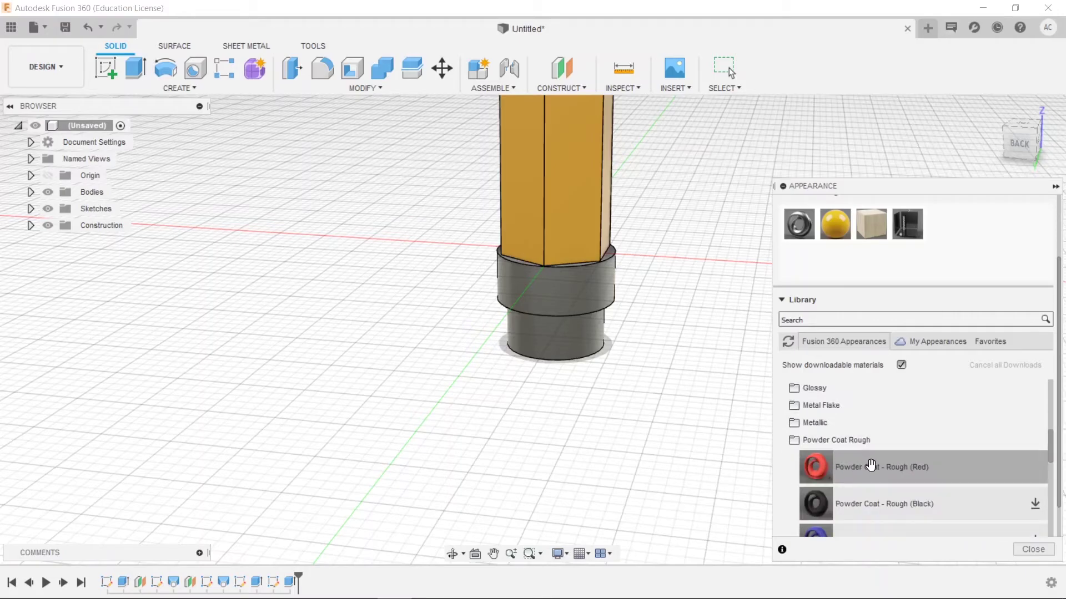
- Coat the end eraser cylinder in Powder Coat - Rough (Red) and inspect it from a lower angle
left_click_drag(870, 465, 704, 443)
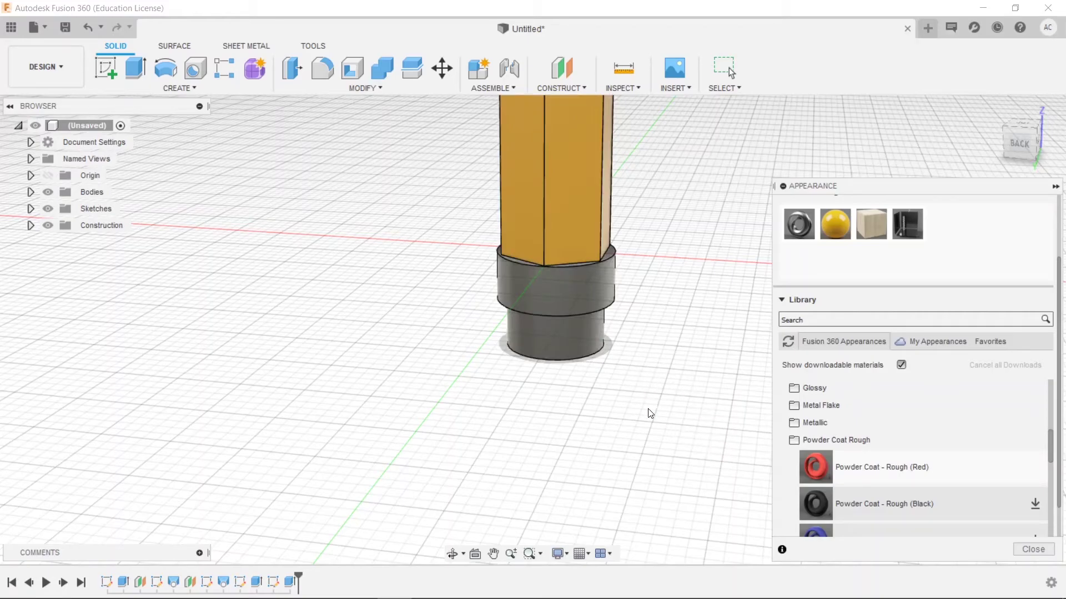
middle_click_drag(651, 413, 585, 349, "shift")
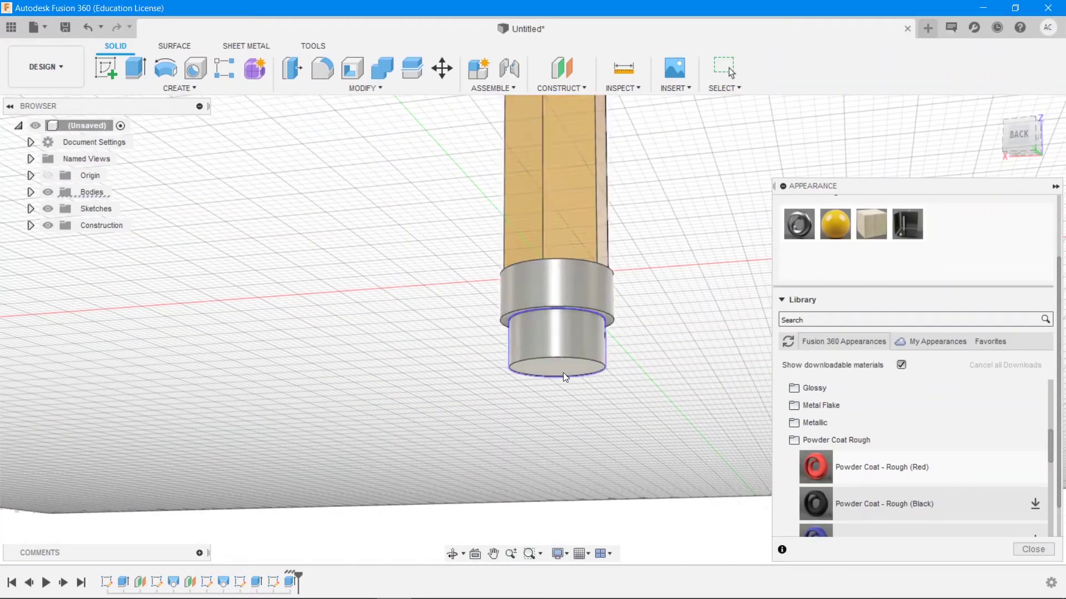
left_click_drag(813, 474, 554, 352)
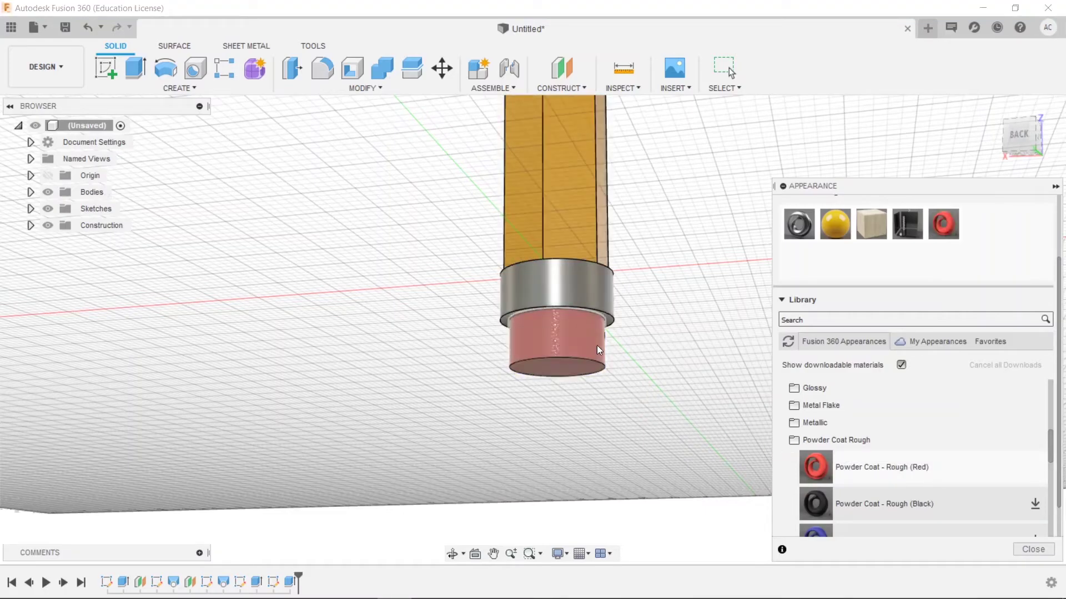
scroll(644, 303, "up", 8)
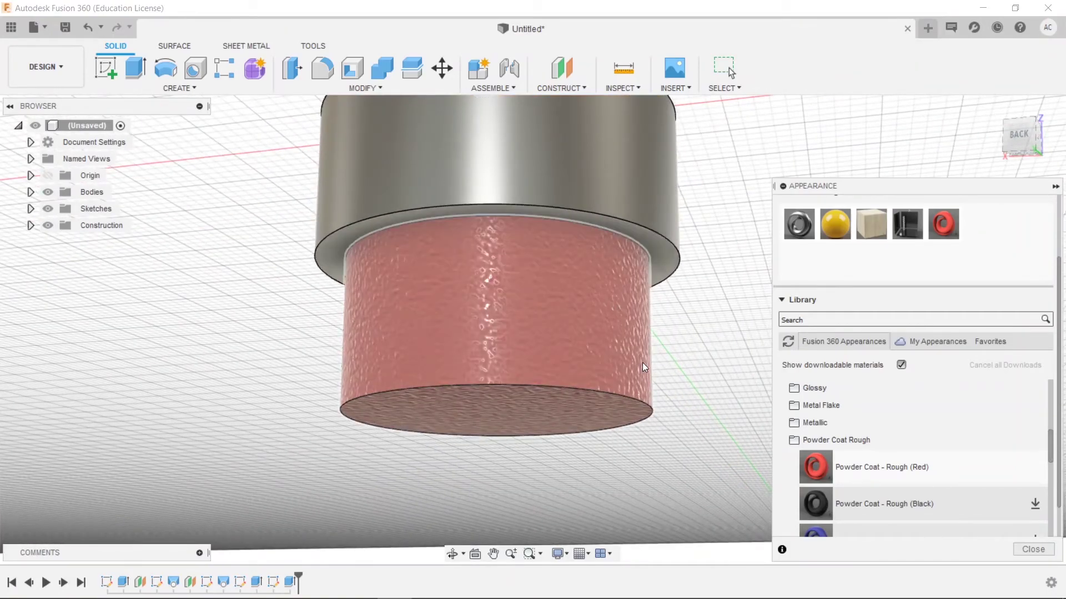
scroll(600, 351, "down", 5)
scroll(598, 350, "down", 2)
middle_click_drag(625, 180, 620, 198, "shift")
scroll(645, 199, "down", 4)
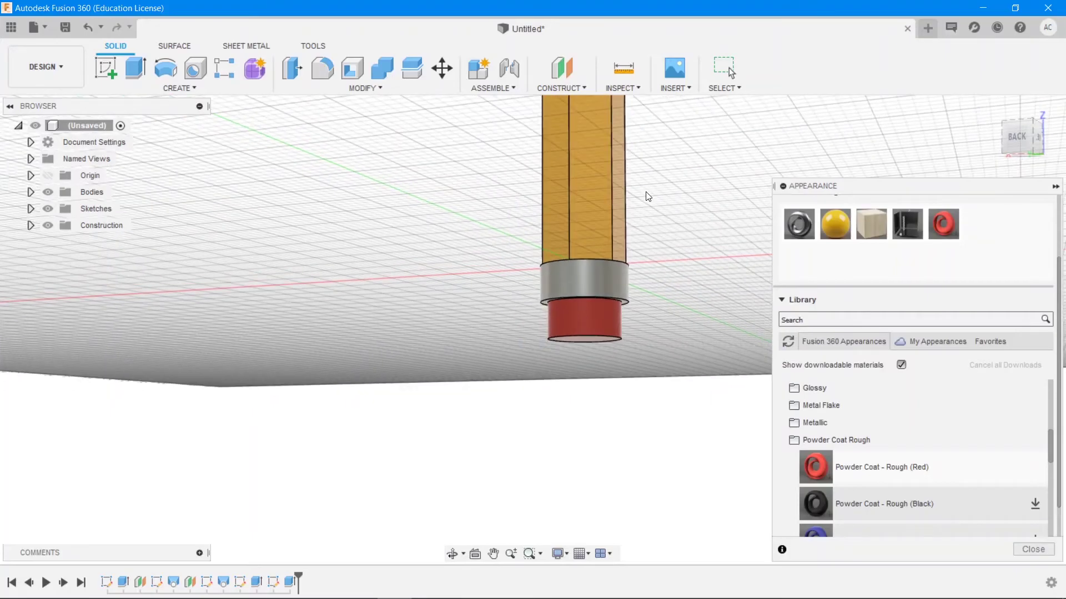
scroll(648, 200, "up", 4)
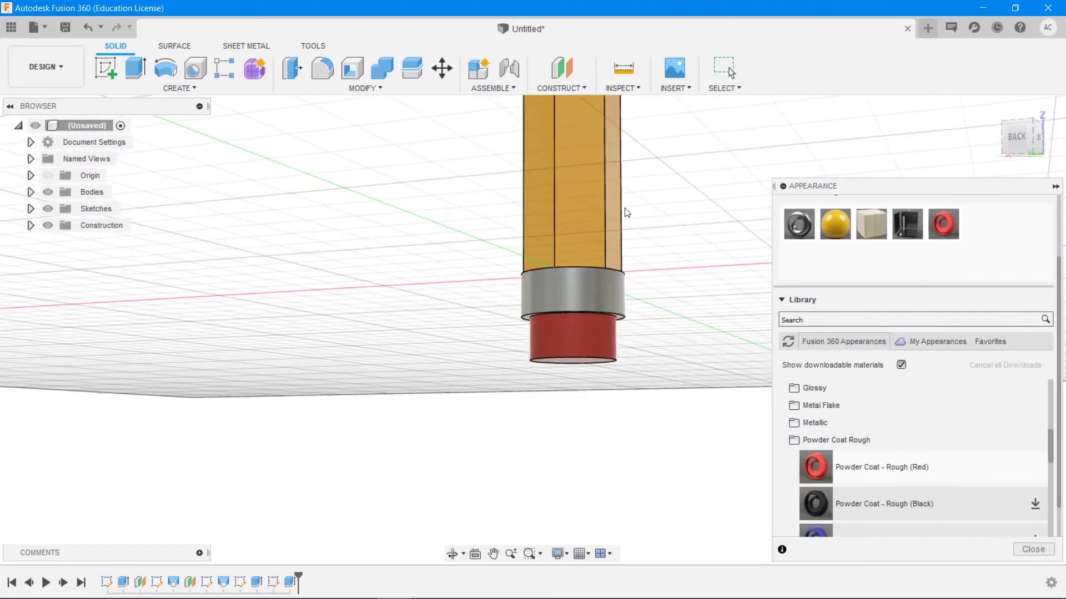
- Pan toward the tip and zoom out so the entire pencil, tip to red eraser, fits the canvas
mouse_move(641, 191)
middle_mouse_down()
mouse_move(659, 454)
mouse_move(640, 492)
mouse_move(625, 226)
mouse_move(614, 480)
mouse_move(606, 438)
mouse_move(602, 471)
middle_mouse_up()
scroll(614, 379, "up", 1)
scroll(613, 379, "down", 3)
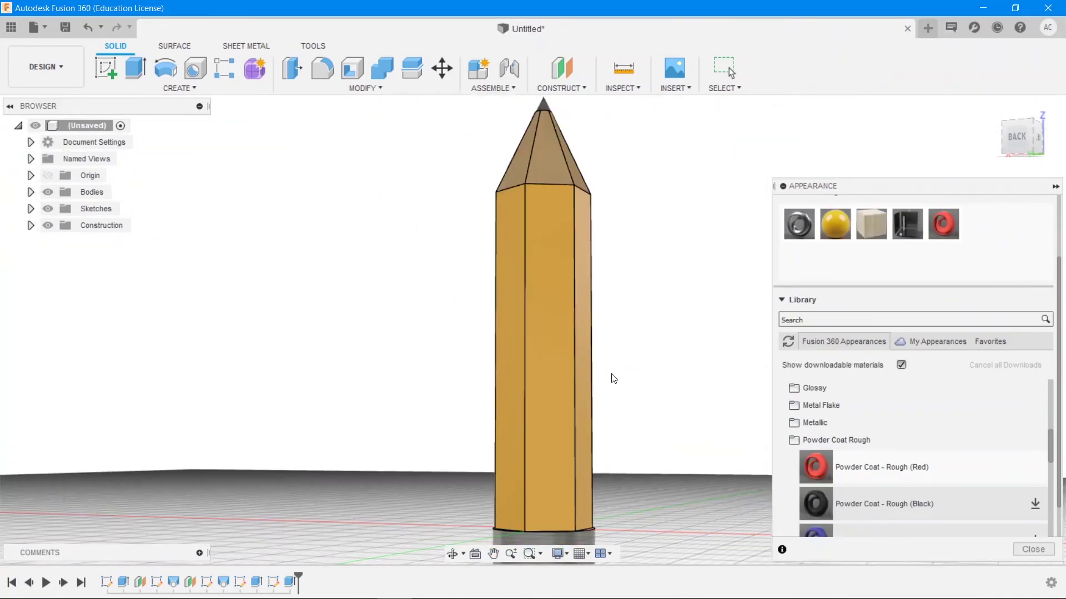
scroll(661, 391, "down", 1)
scroll(661, 391, "up", 1)
scroll(658, 388, "down", 1)
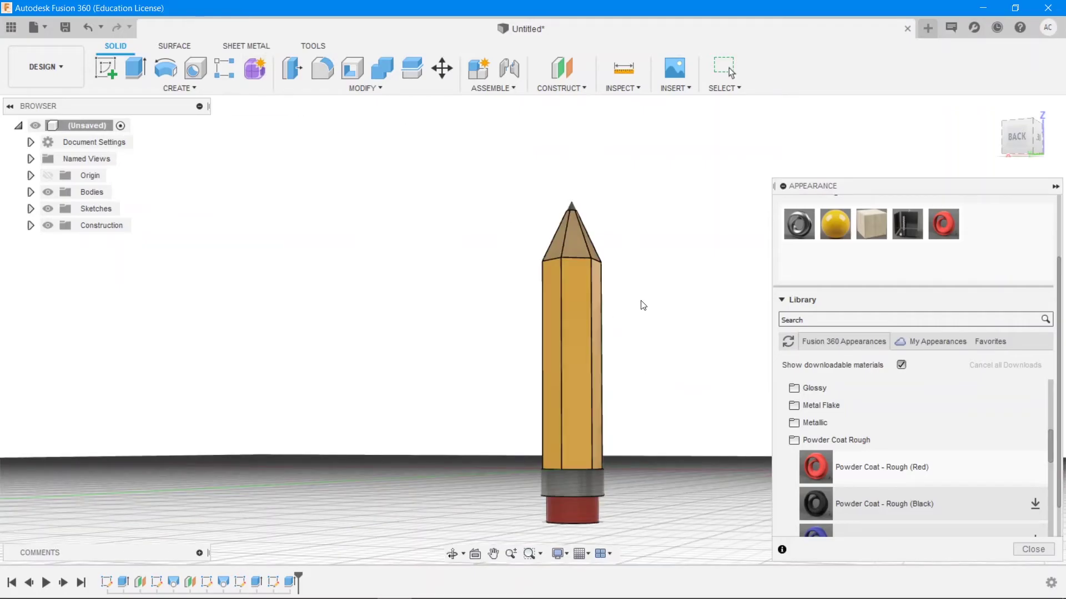
- Switch to the Render workspace and orient the pencil to a slightly rotated front view
left_click(45, 73)
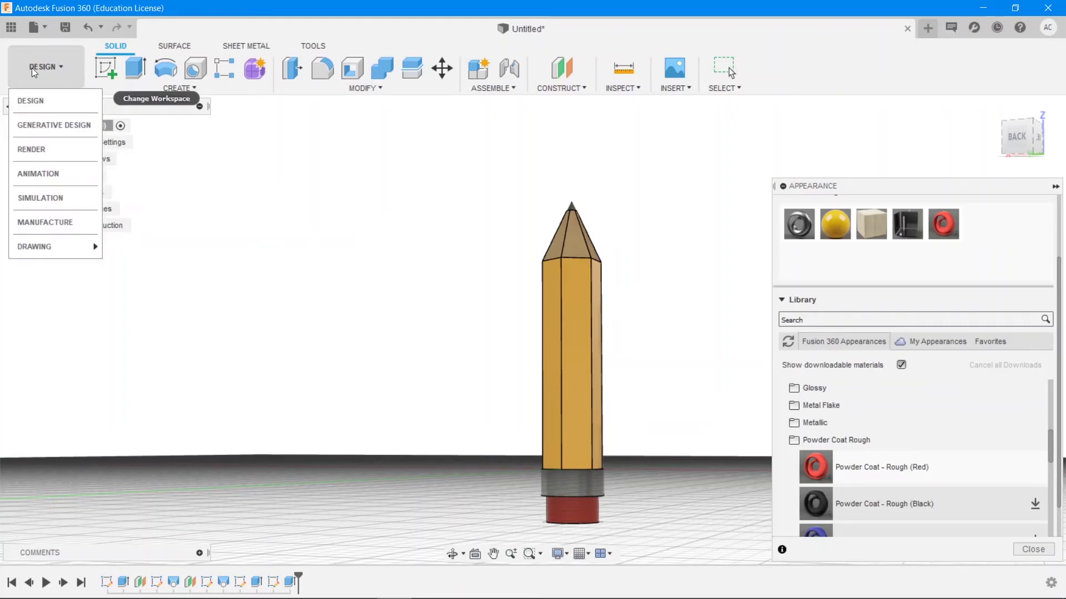
left_click(46, 143)
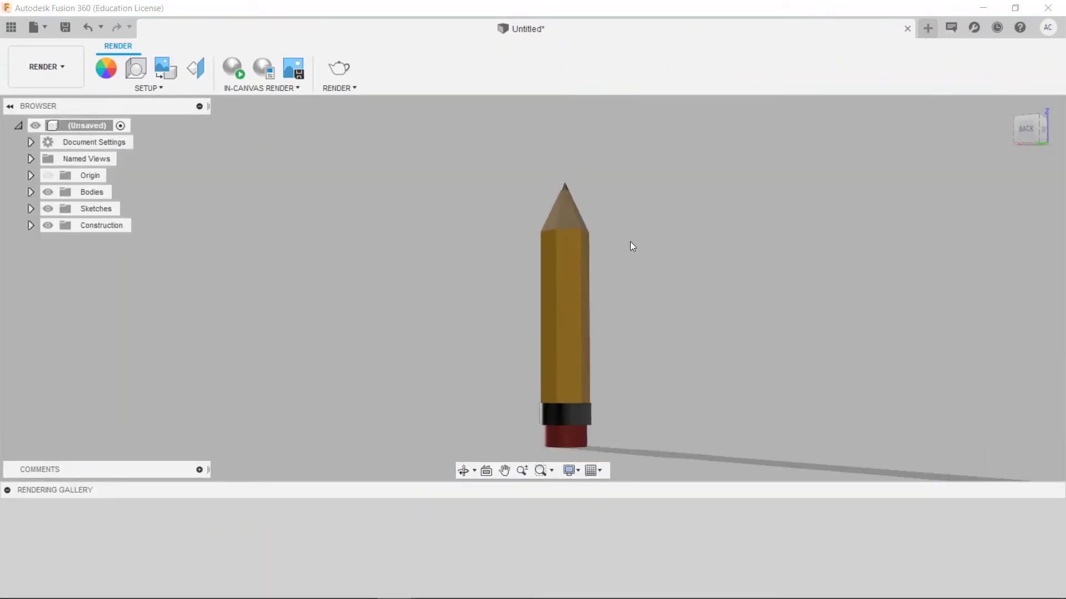
mouse_move(619, 317)
middle_mouse_down()
mouse_move(611, 322)
mouse_move(628, 281)
mouse_move(630, 294)
mouse_move(647, 278)
middle_mouse_up()
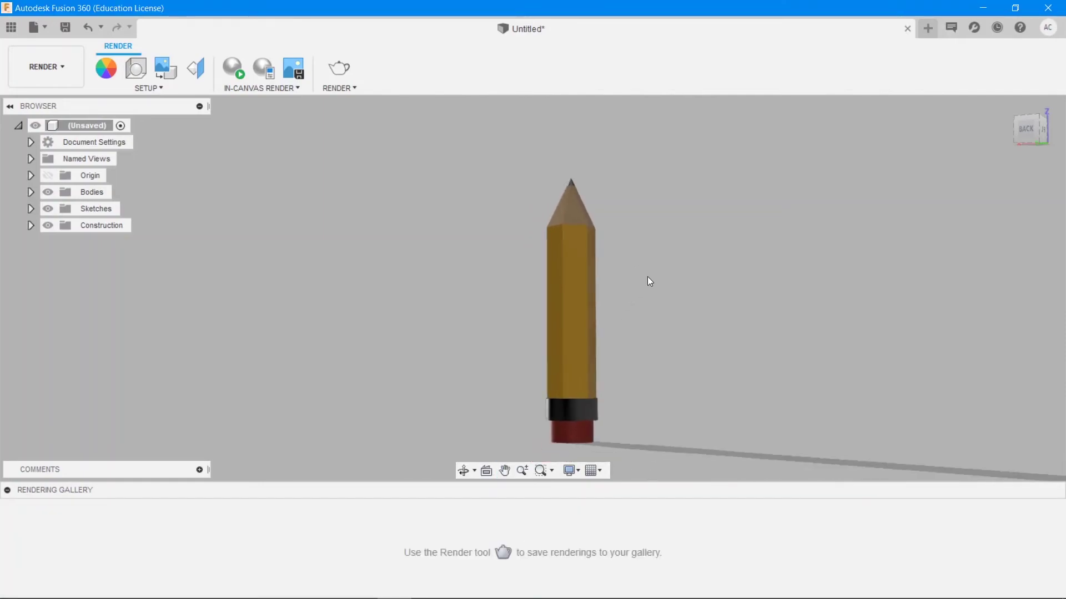
mouse_move(621, 272)
middle_mouse_down("shift")
mouse_move(604, 295)
mouse_move(482, 288)
mouse_move(425, 302)
middle_mouse_up("shift")
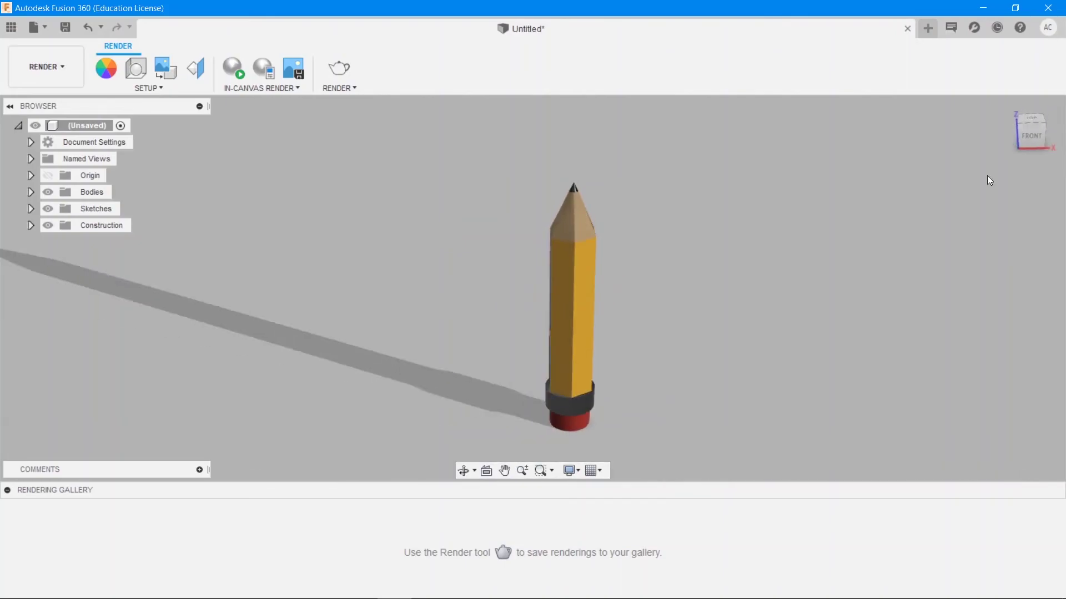
left_click(1031, 135)
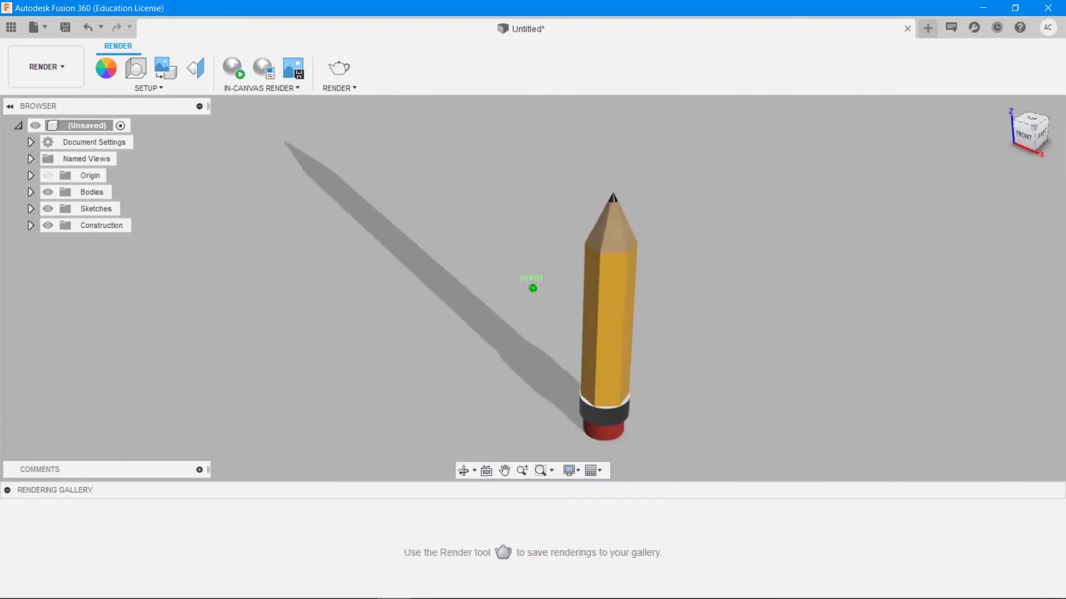
mouse_move(533, 300)
middle_mouse_down("shift")
mouse_move(577, 277)
mouse_move(538, 297)
mouse_move(638, 288)
mouse_move(555, 297)
mouse_move(623, 286)
middle_mouse_up("shift")
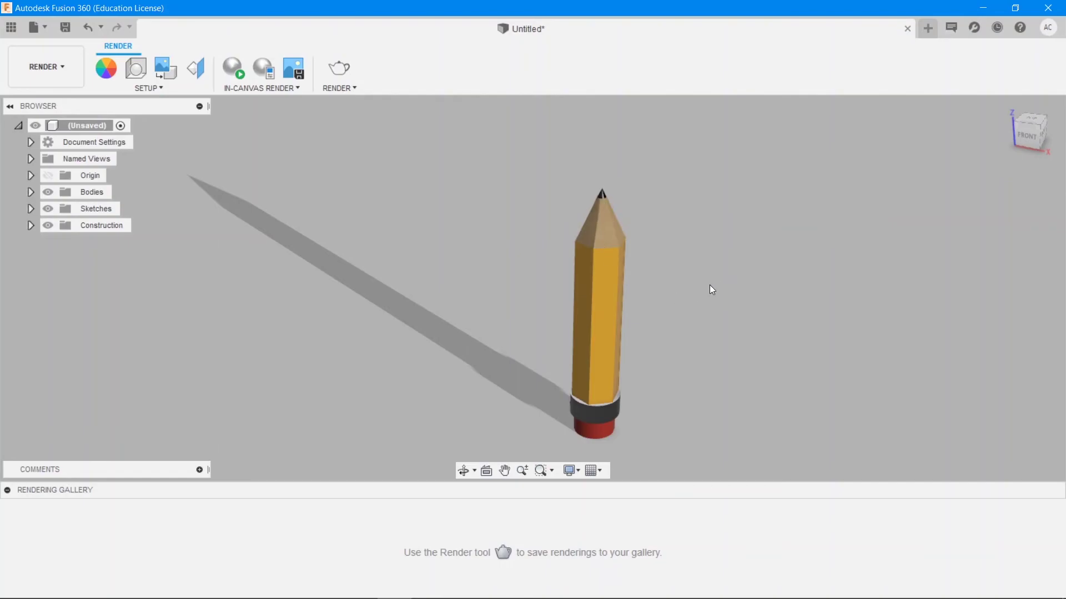
- Start the In-canvas Render and let the pencil refine over 11 iterations
left_click(232, 70)
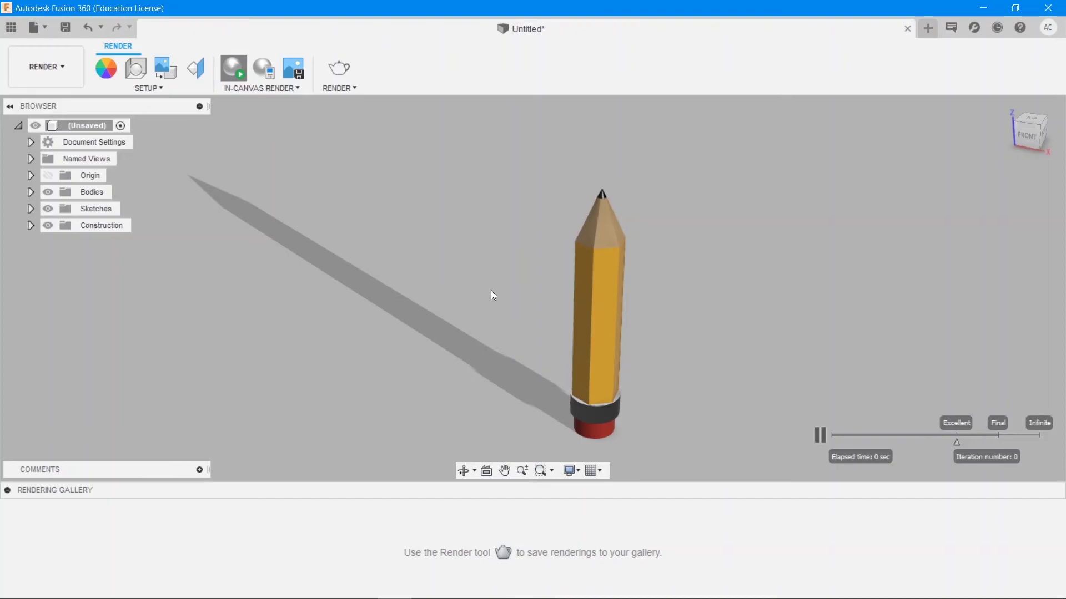